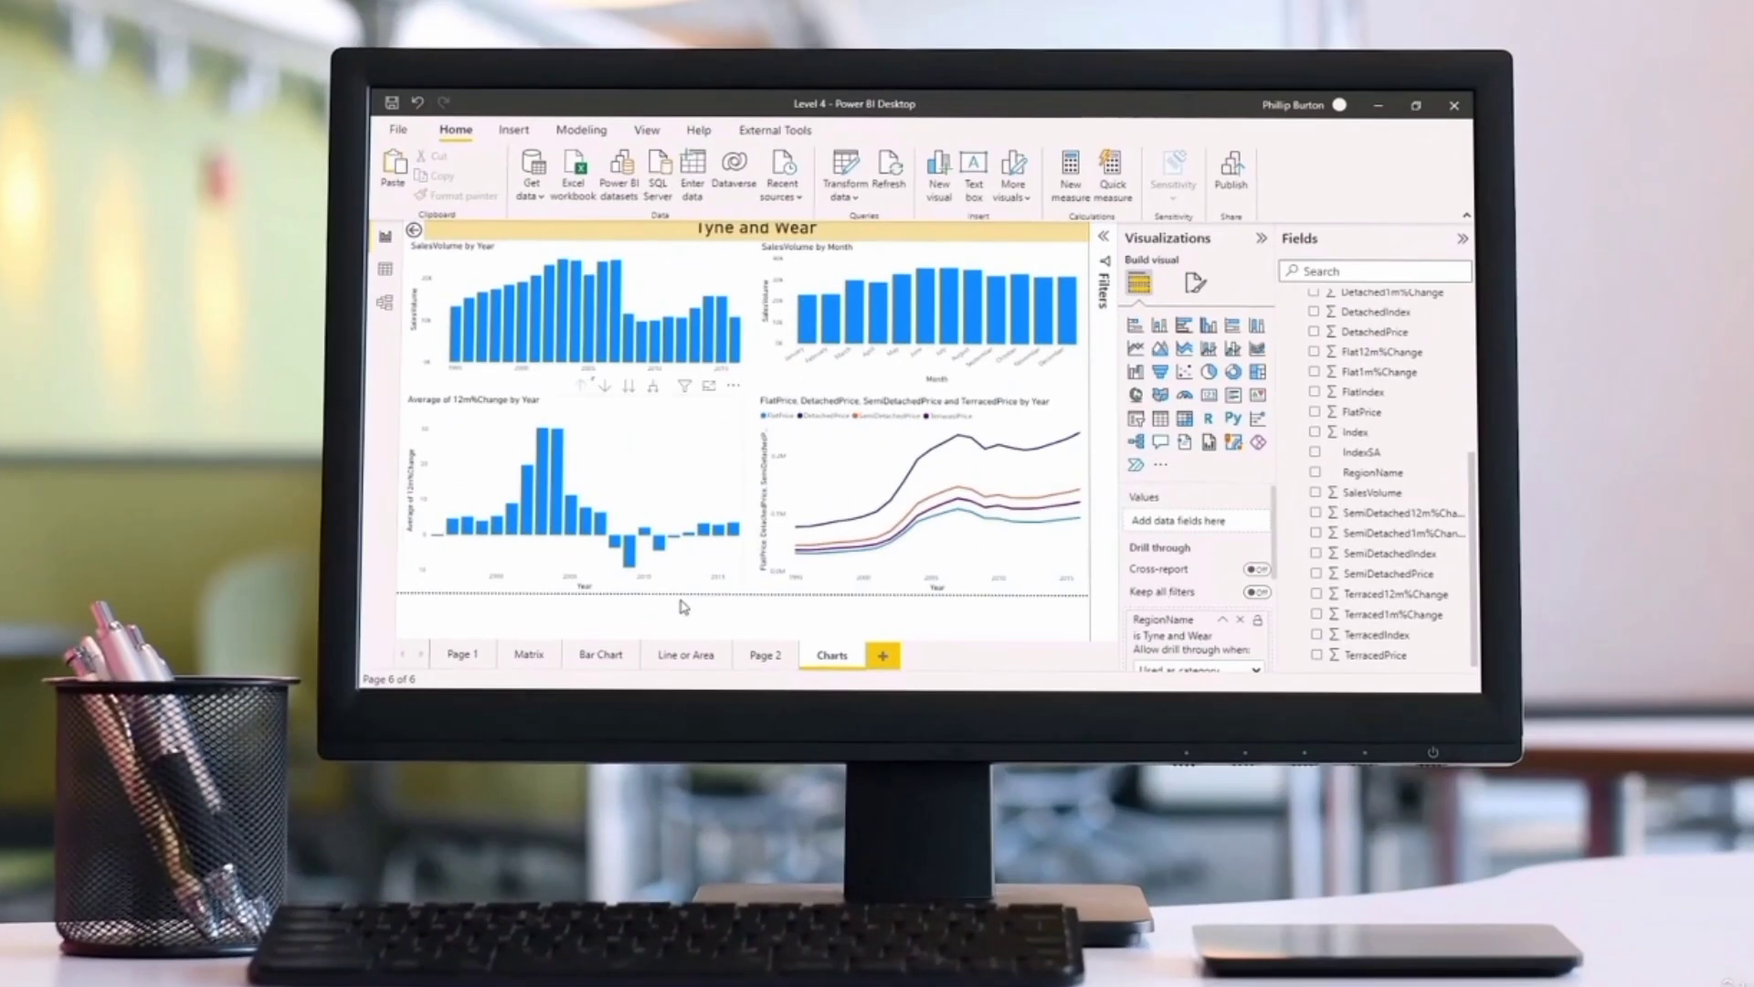
On Page 1, cross-highlight 2004 from the year table, clear it, then select the chart and table.
click(670, 562)
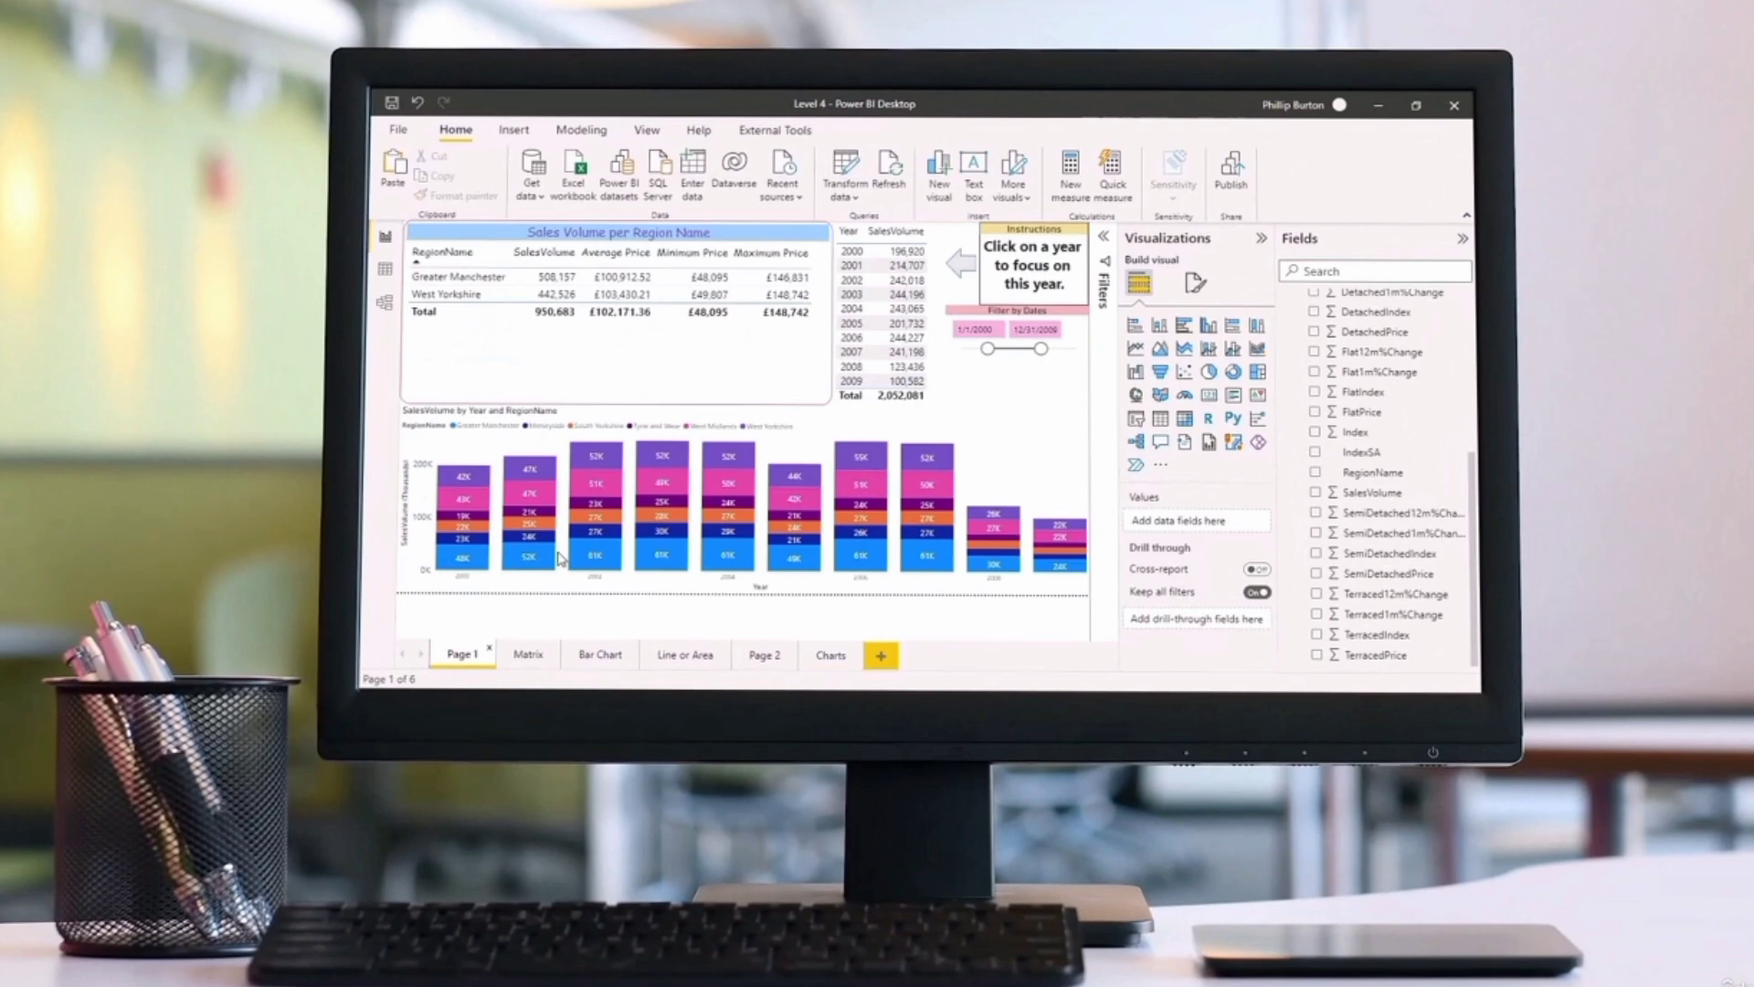
click(852, 311)
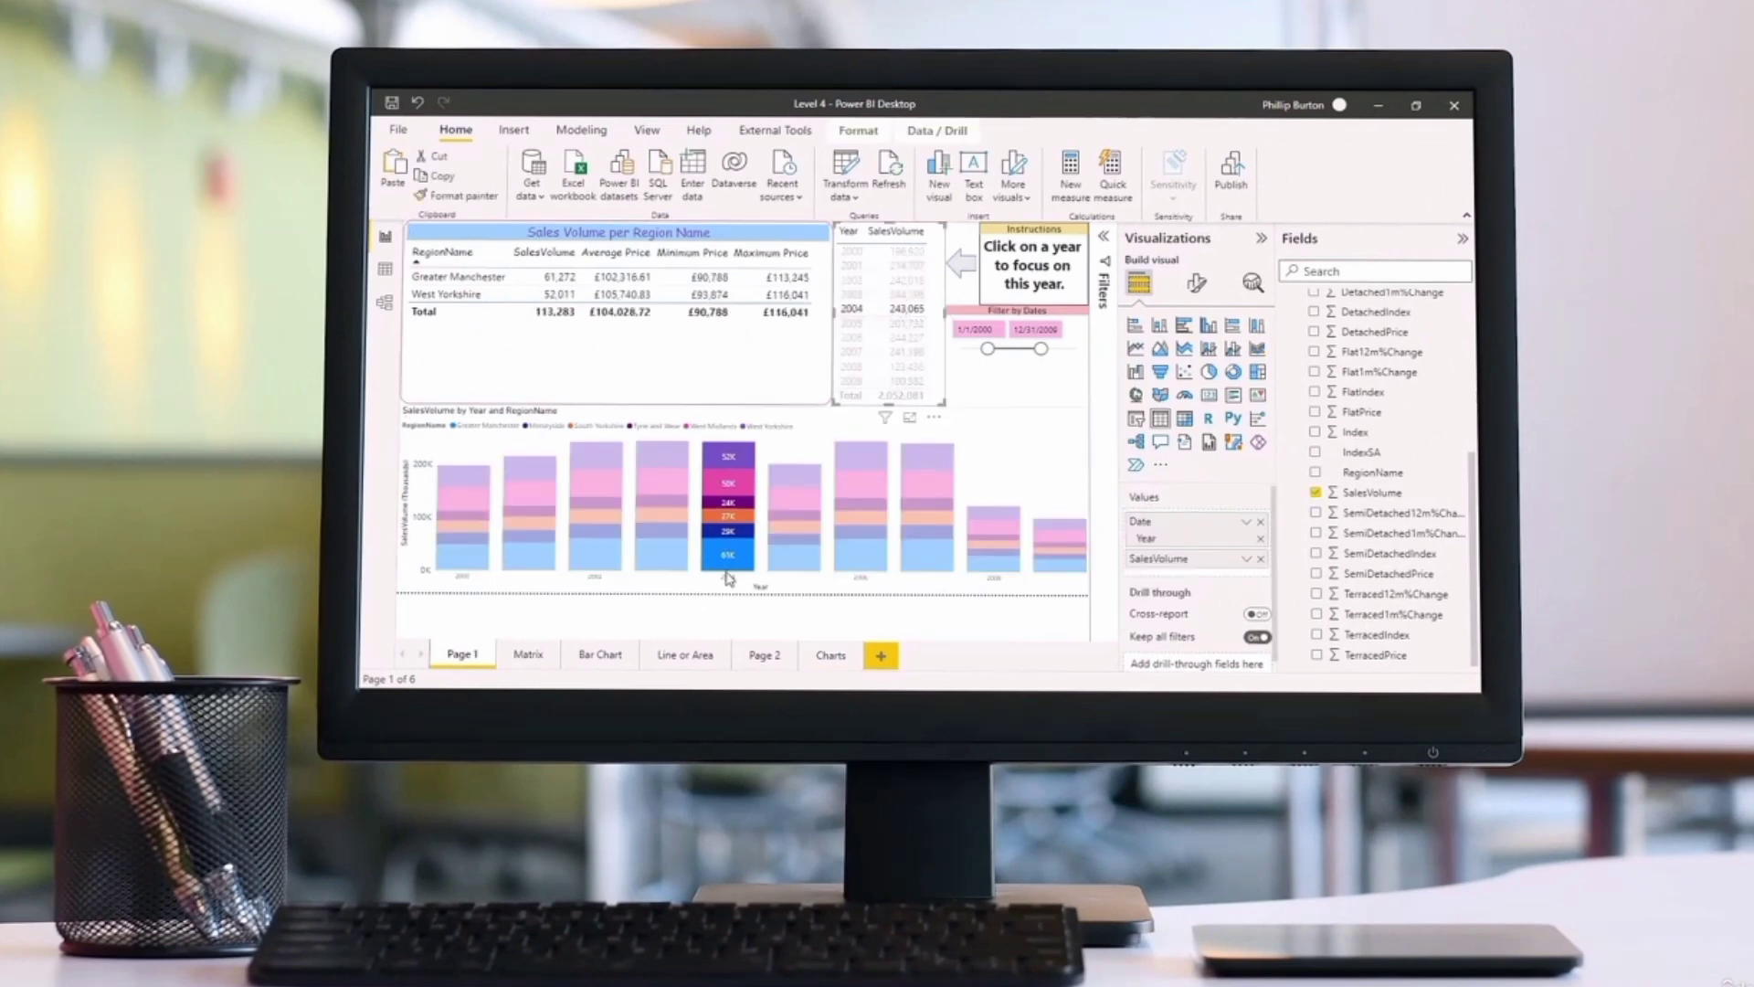
mouse_move(730, 494)
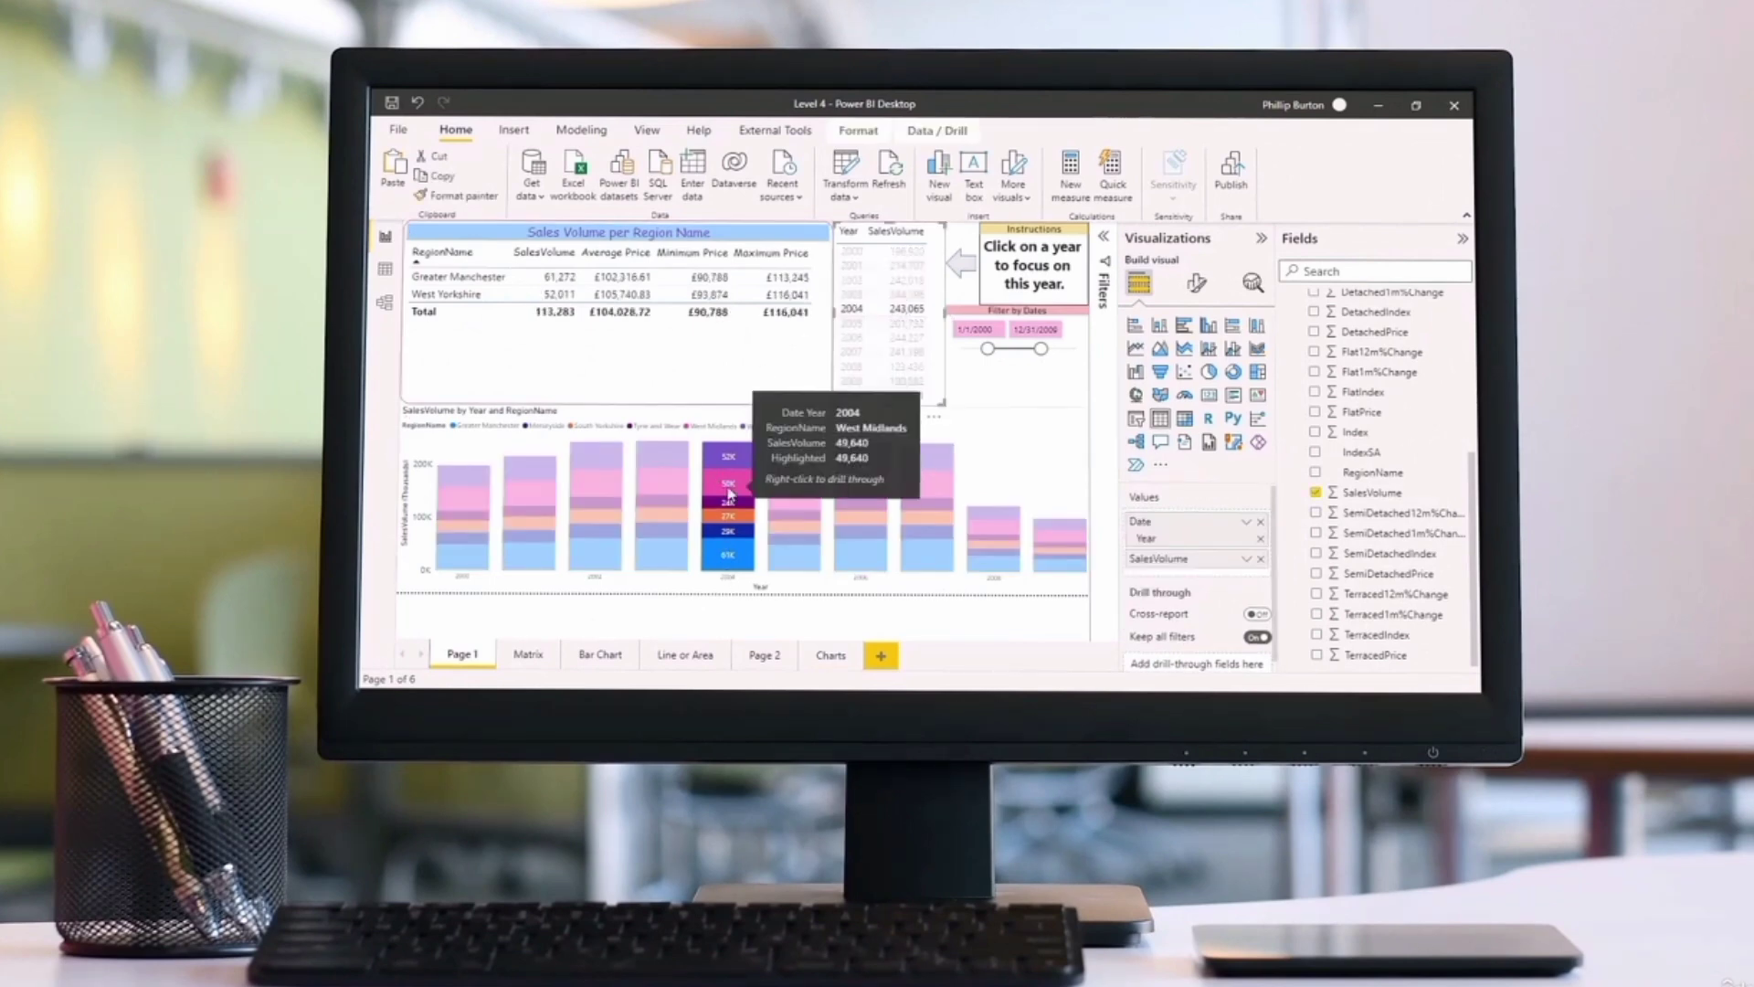
click(640, 383)
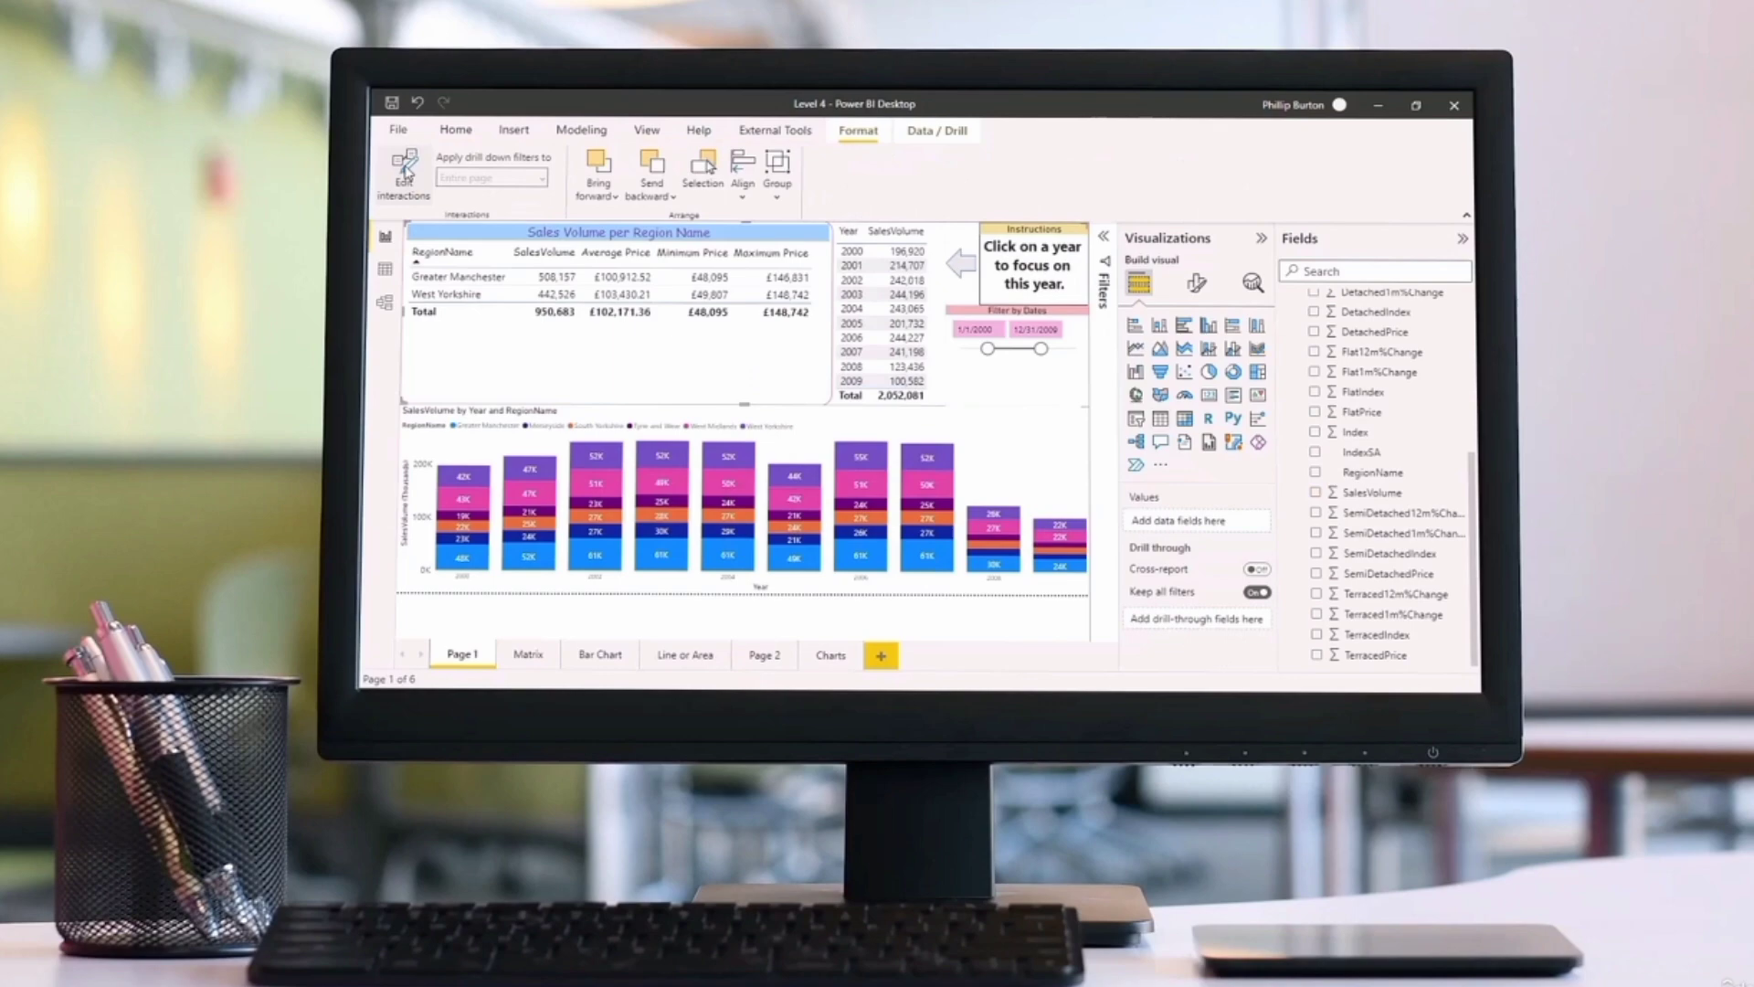
click(852, 409)
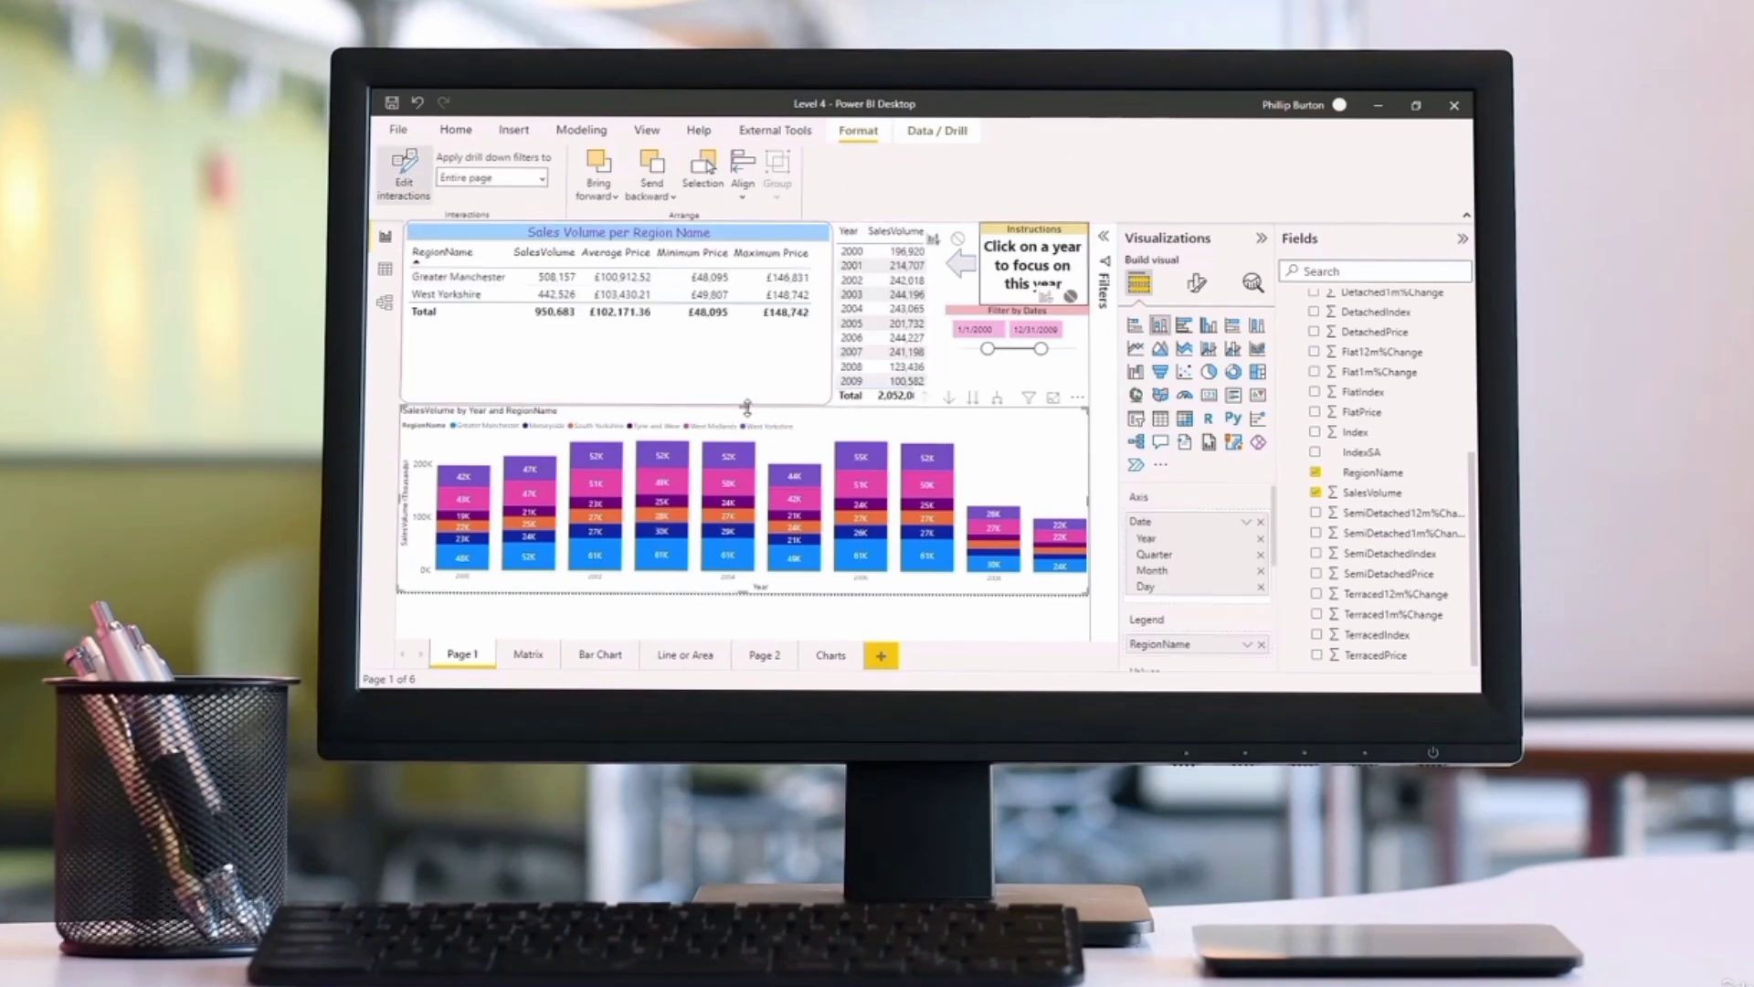
click(941, 391)
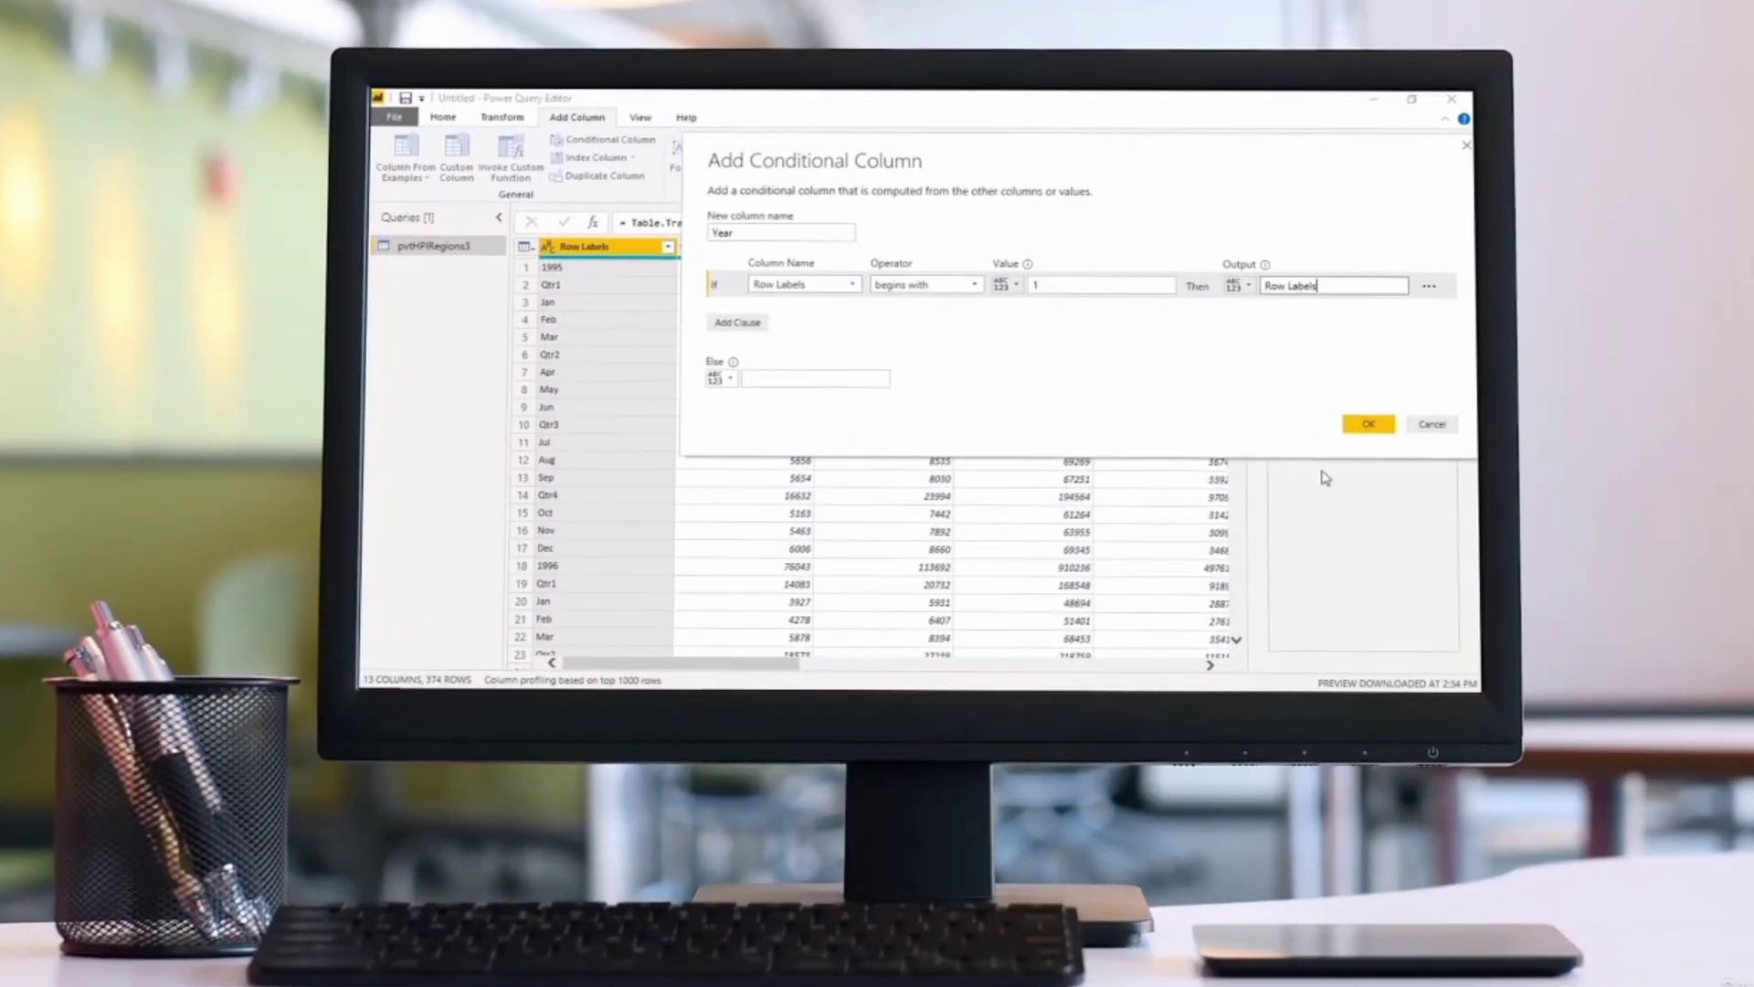
Edit Added Conditional Column so Year outputs the Row Labels column, keeping null as the else value.
click(1368, 423)
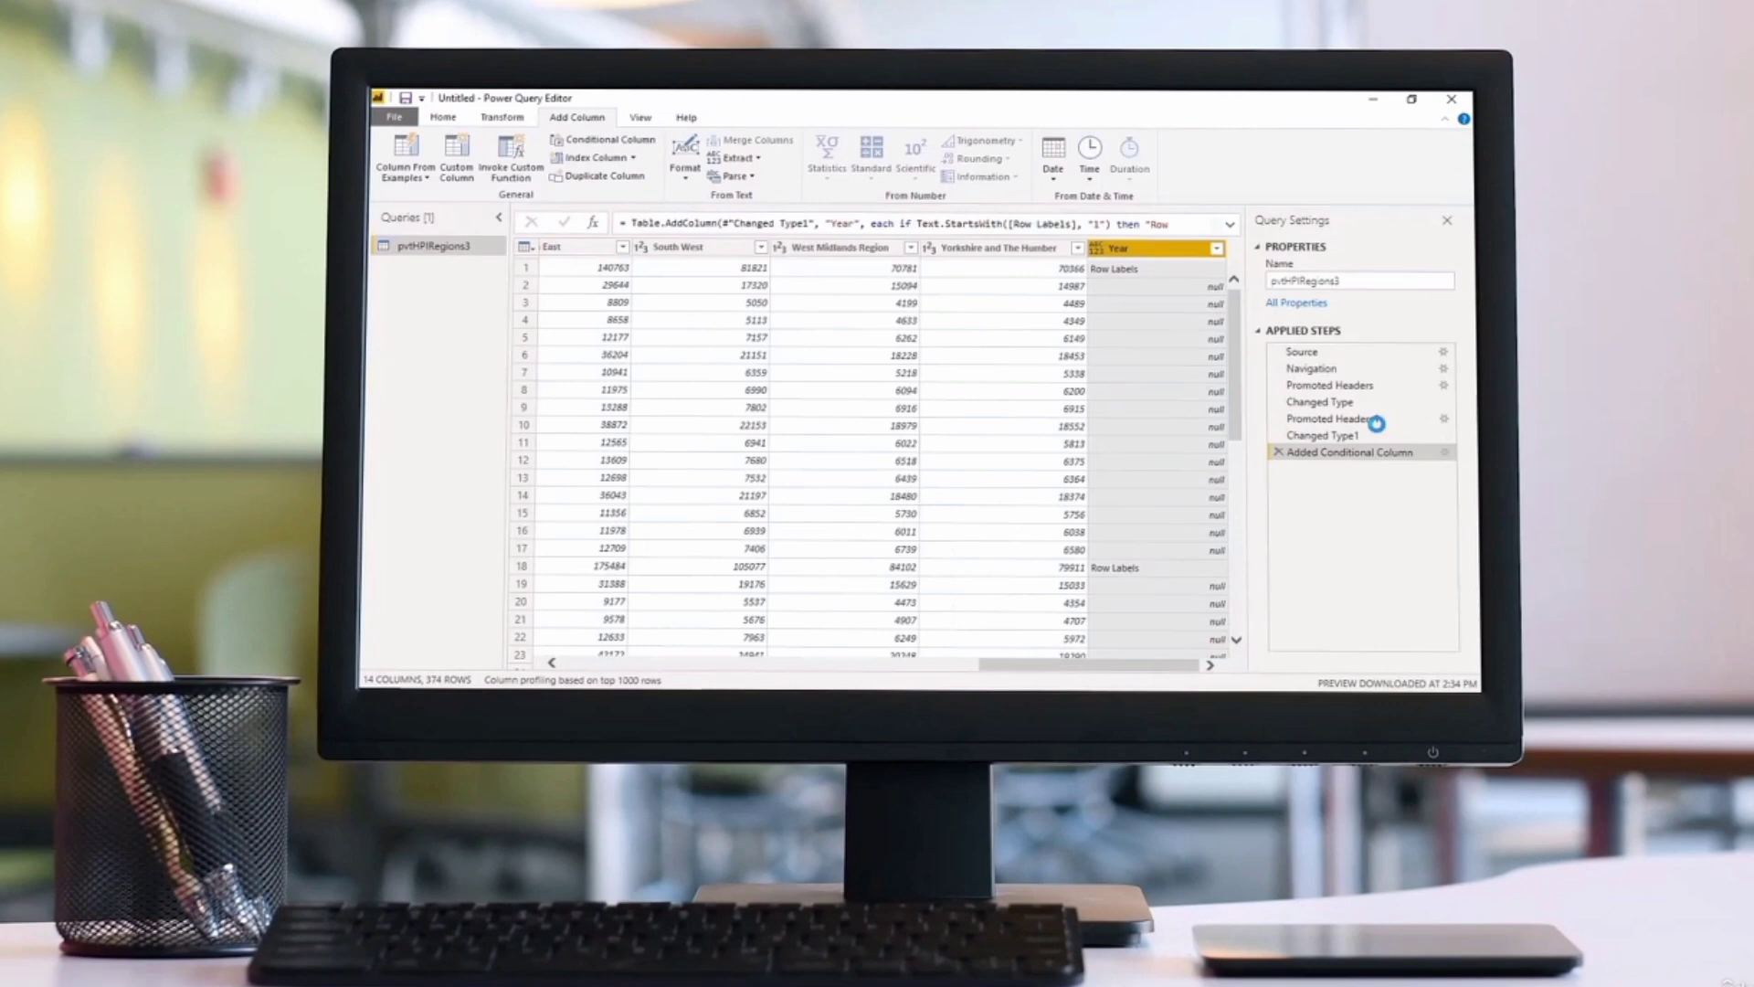
click(1444, 454)
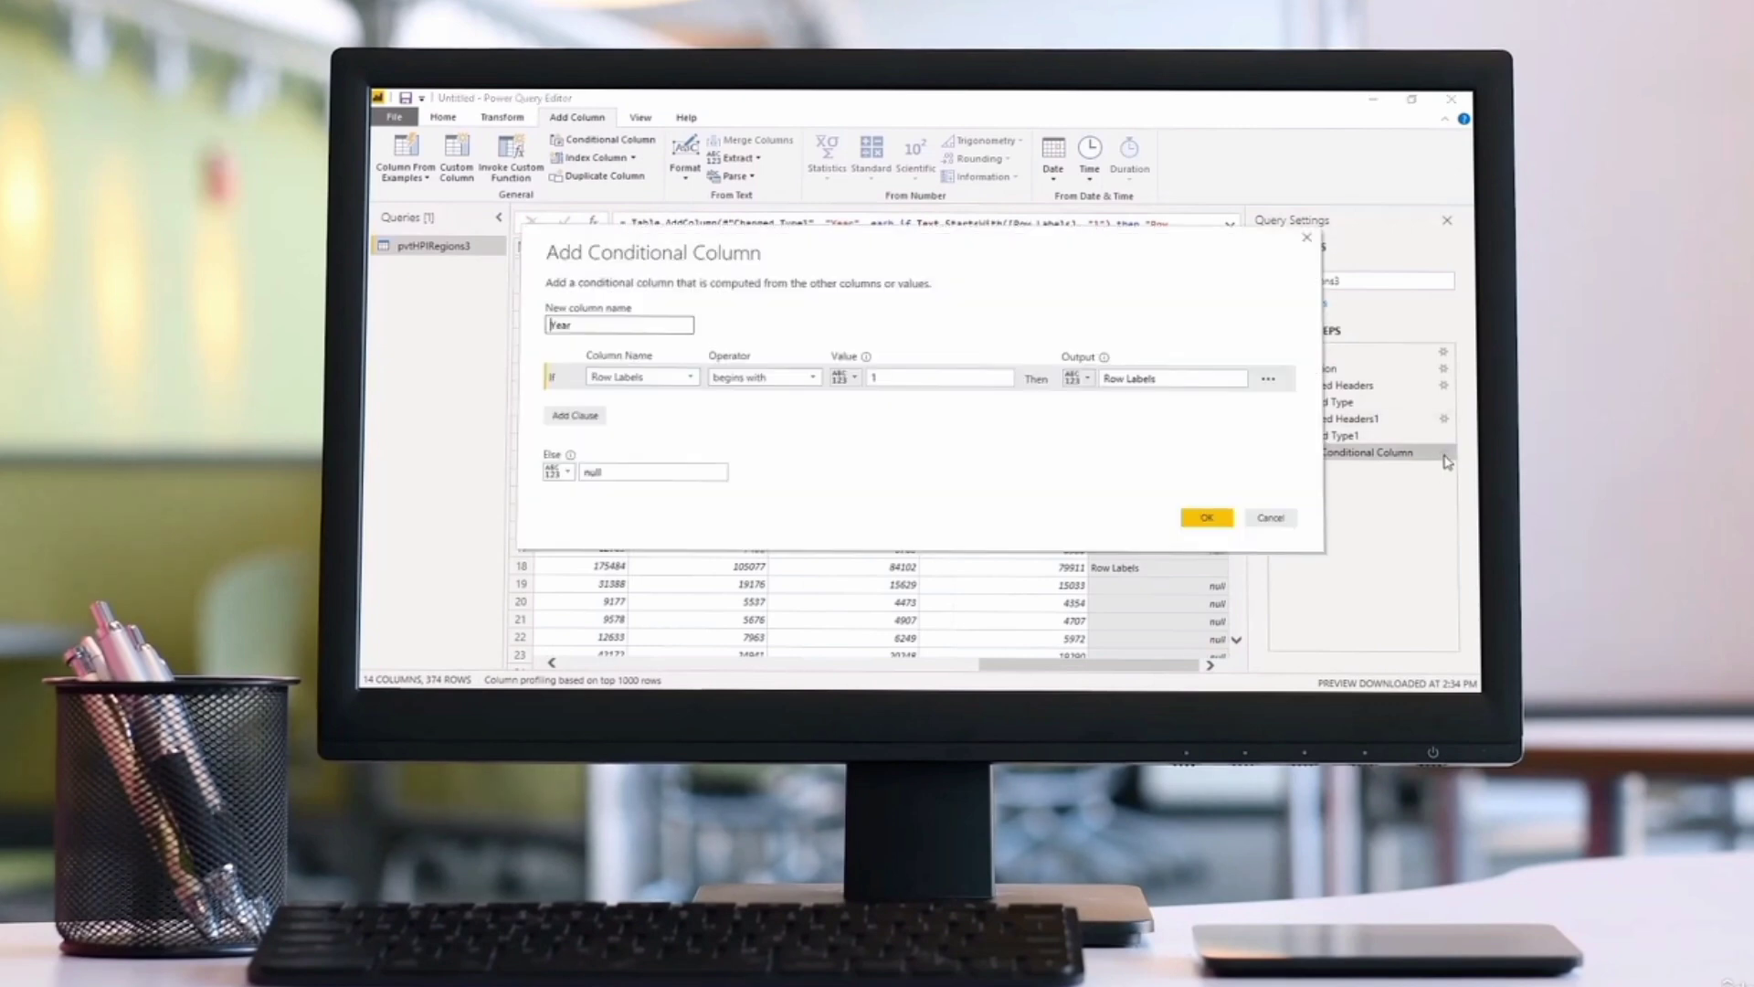
click(1086, 380)
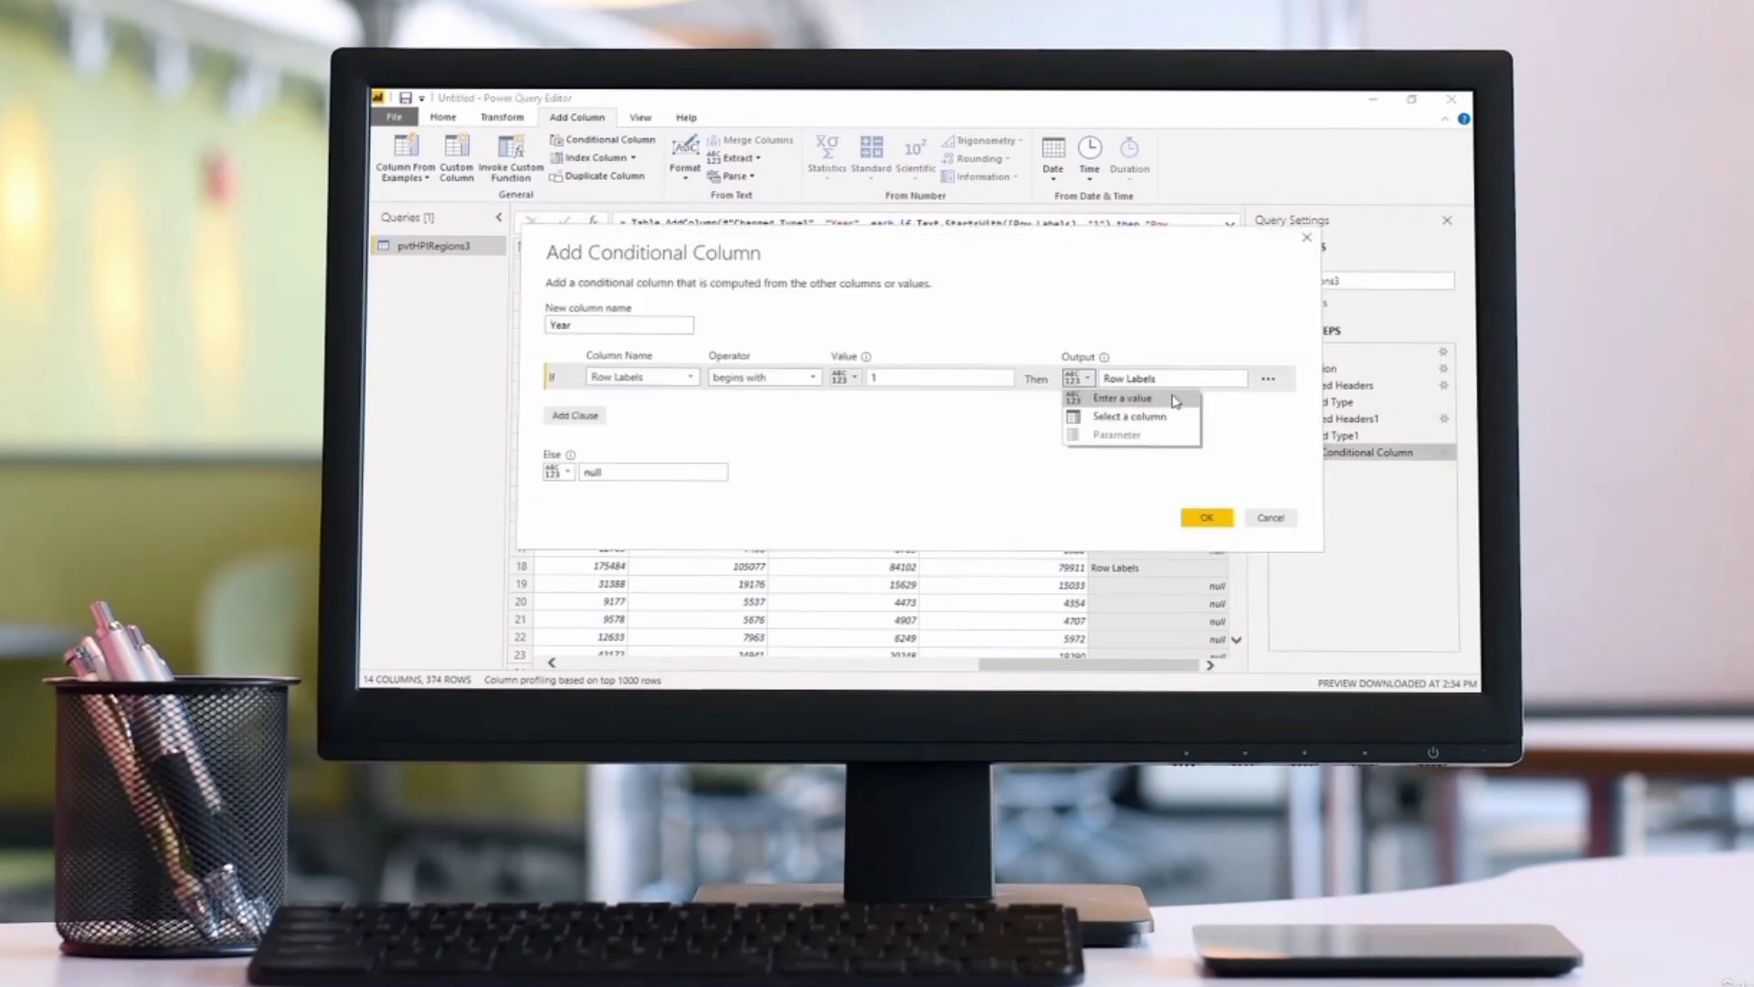
click(1114, 418)
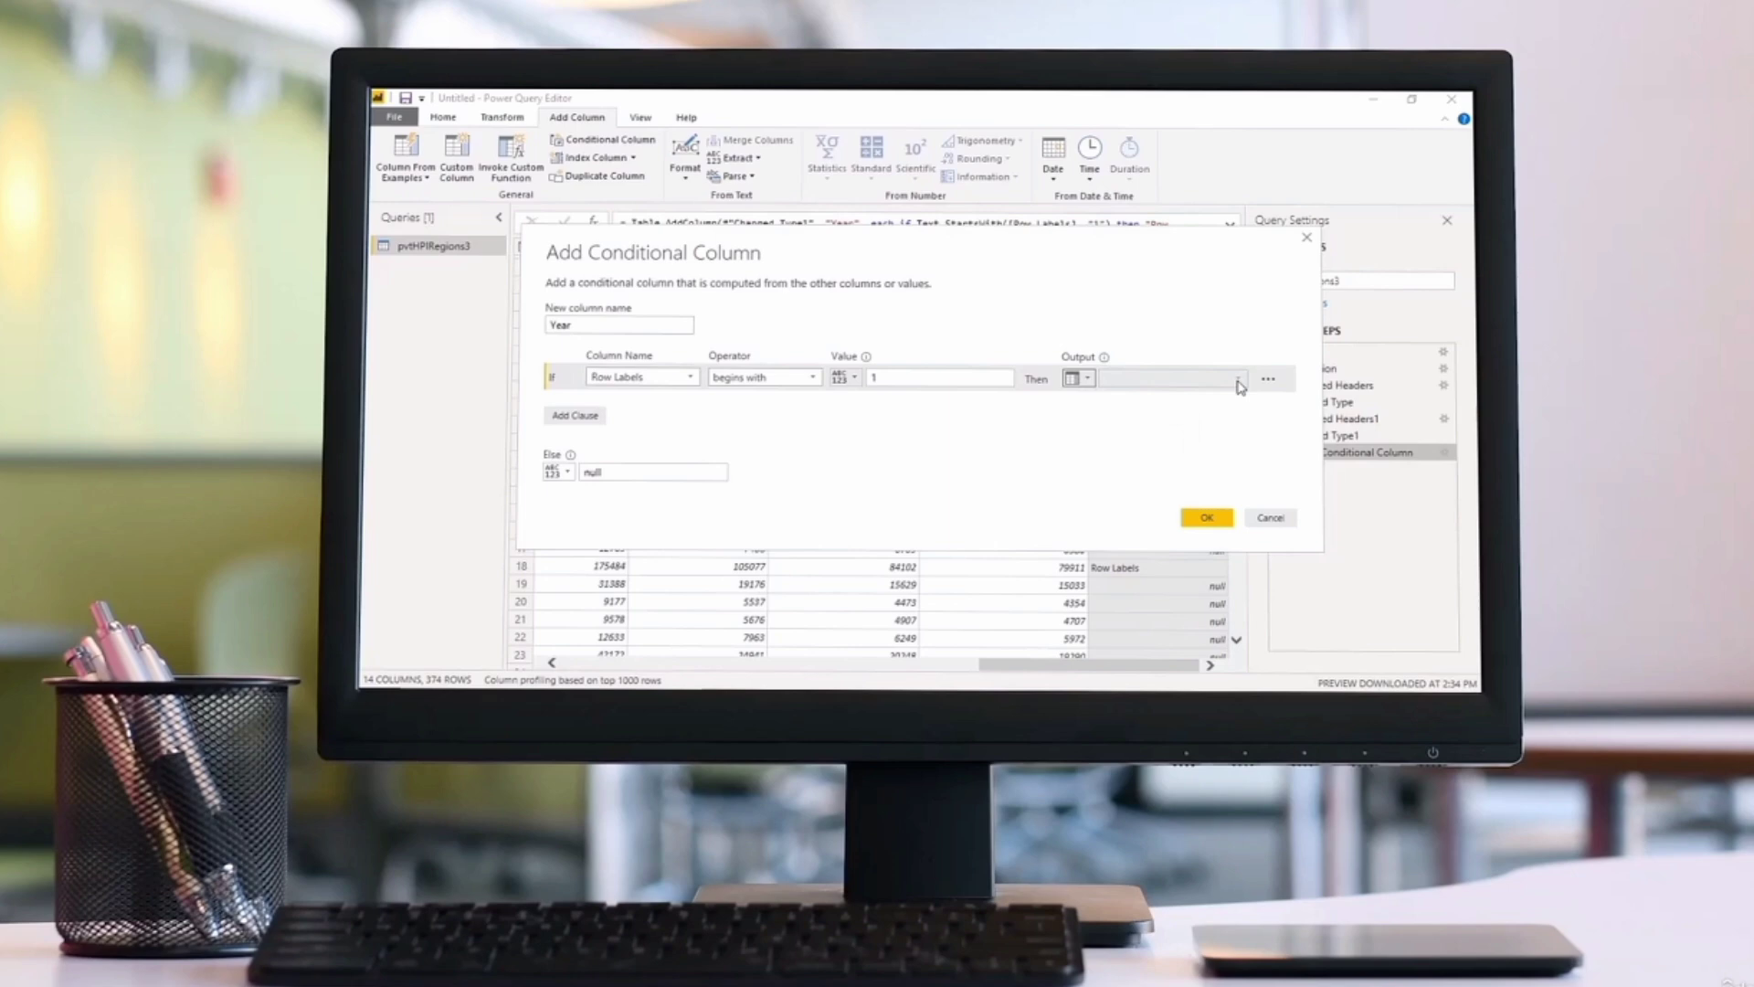
click(1188, 379)
click(1185, 402)
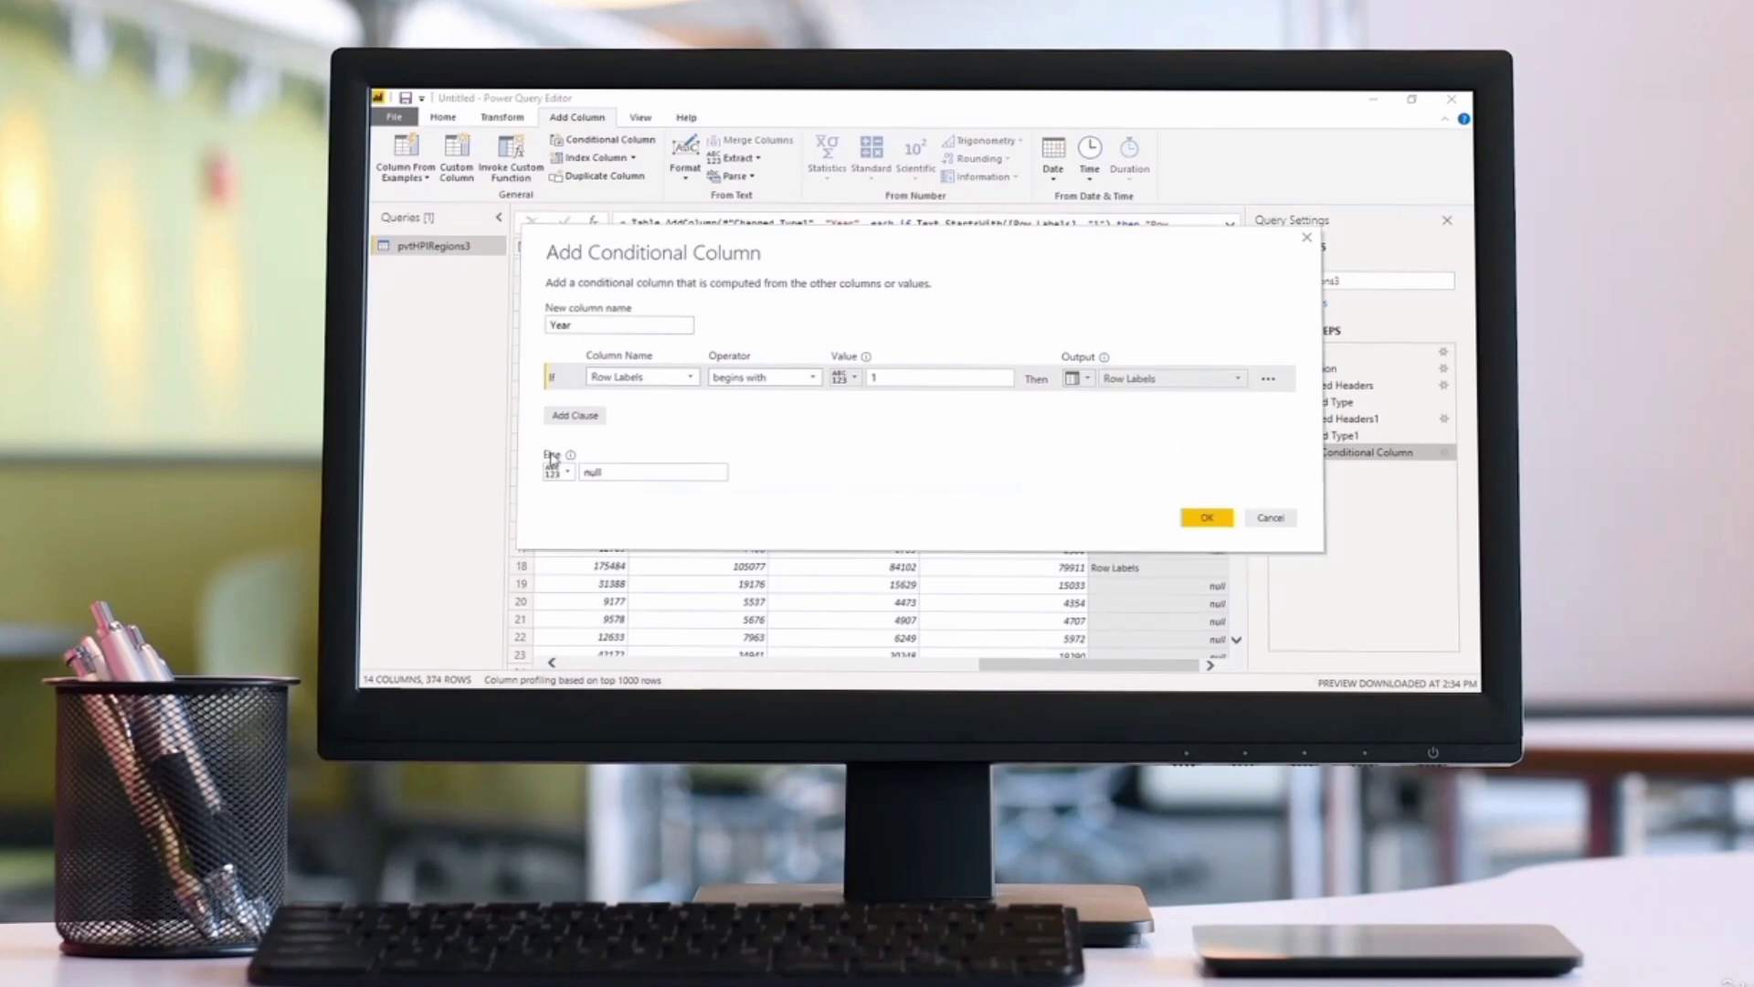
click(578, 473)
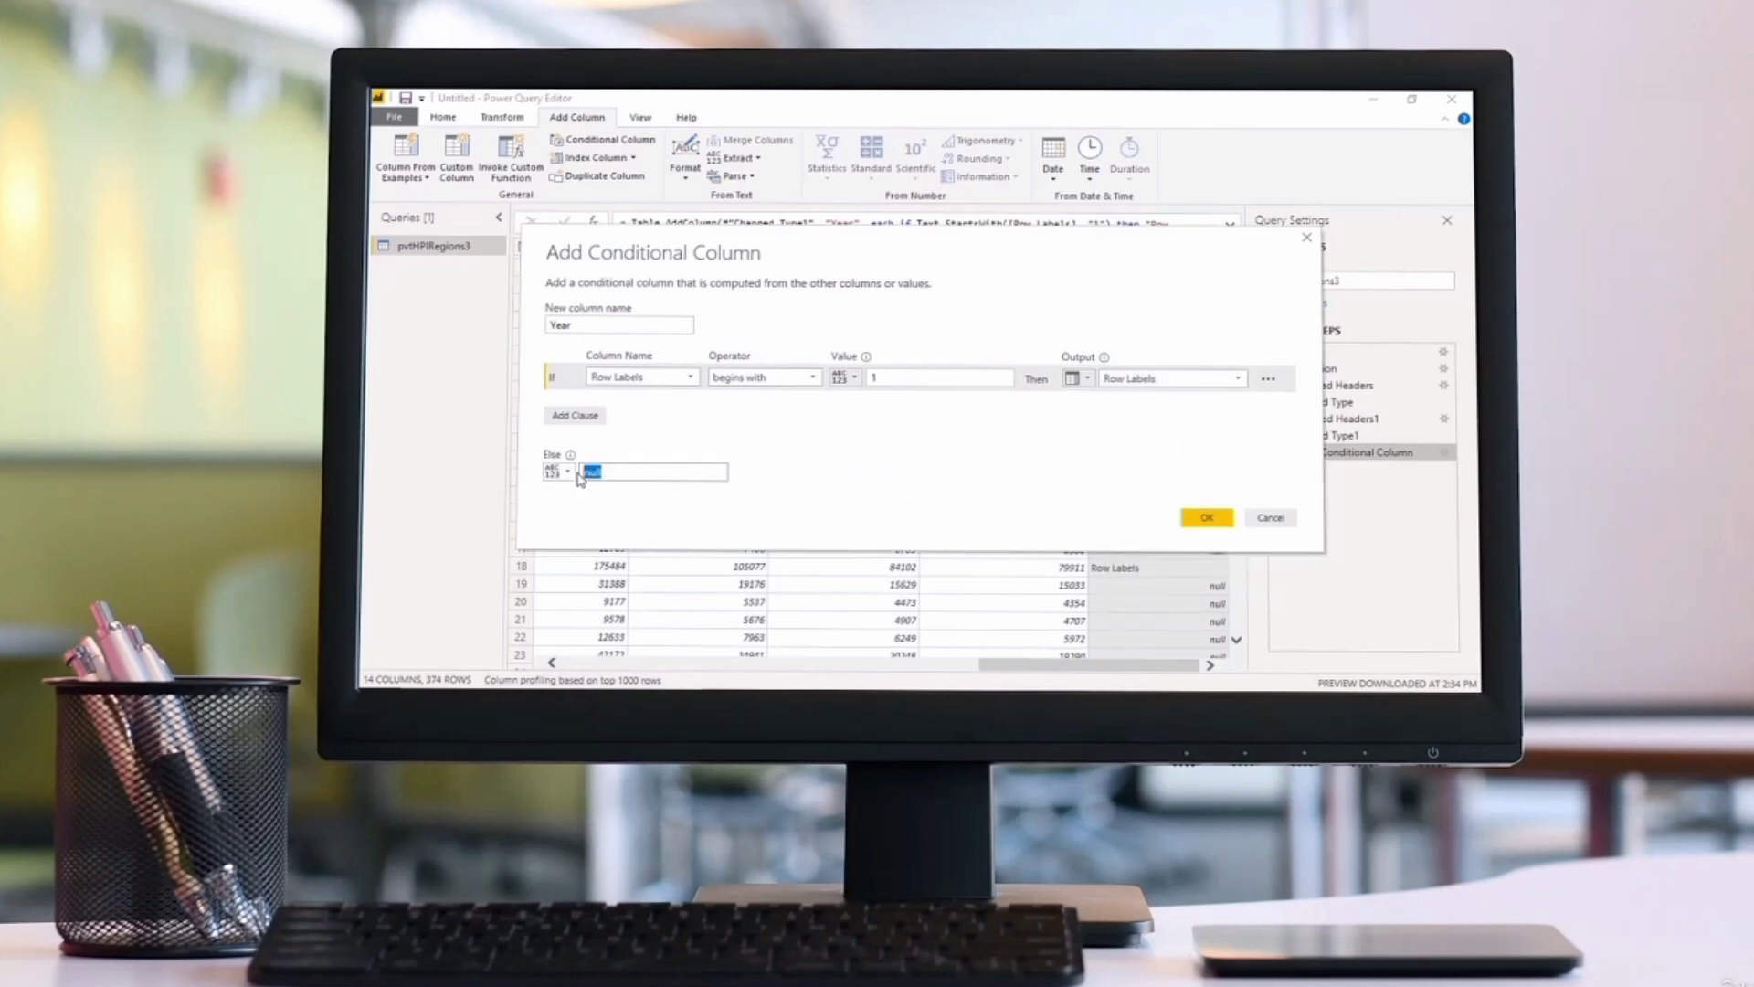
click(1206, 518)
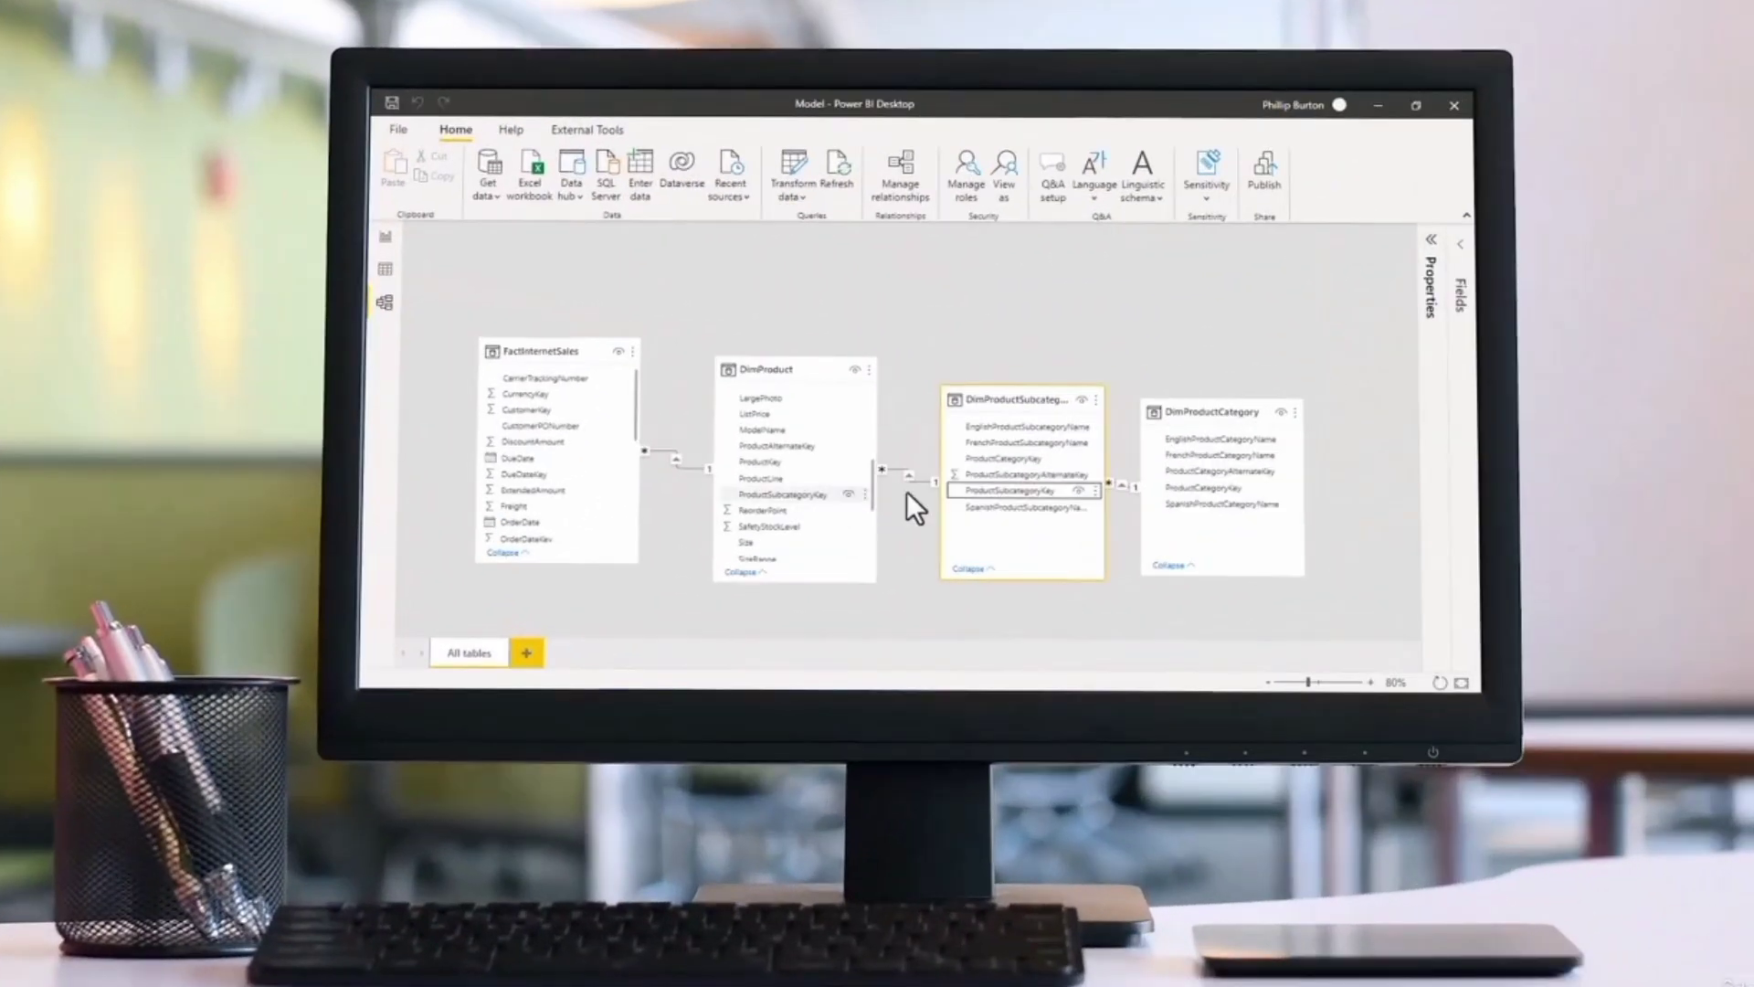
Review the table relationship's properties, keeping the many-to-one cardinality.
right_click(908, 484)
click(929, 510)
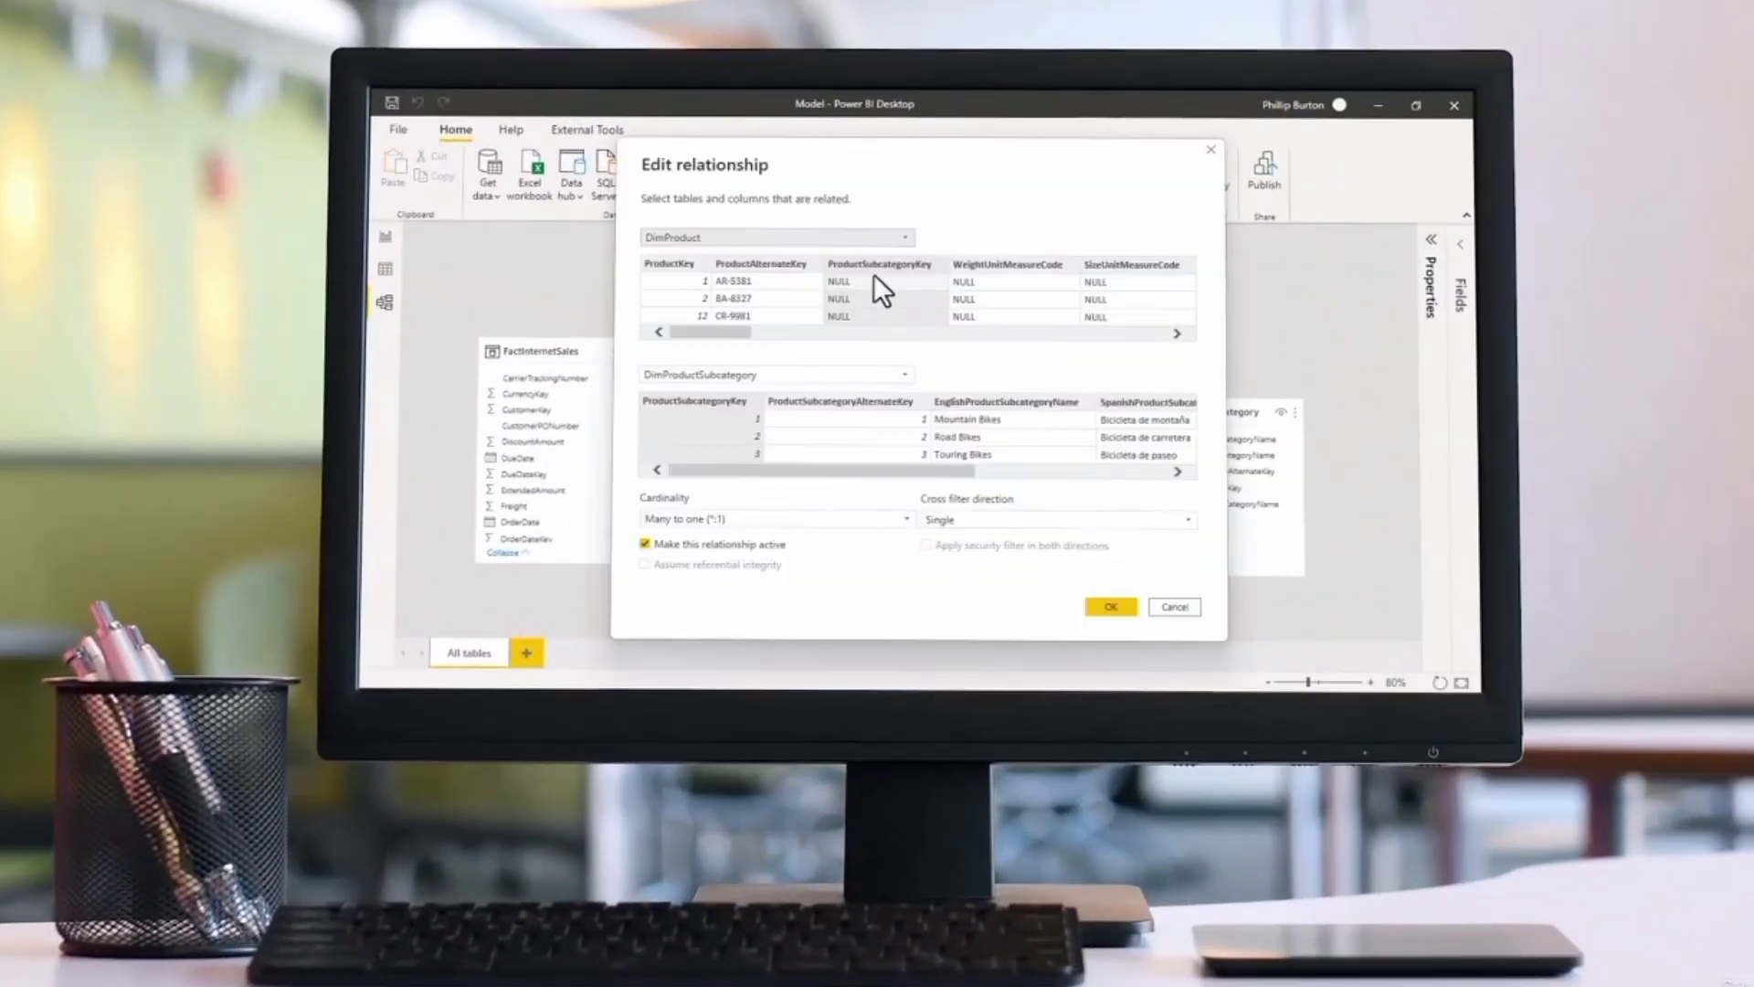
click(793, 512)
click(794, 526)
In DimProduct's data view, start a new calculated column 'Description = [E'.
click(1186, 610)
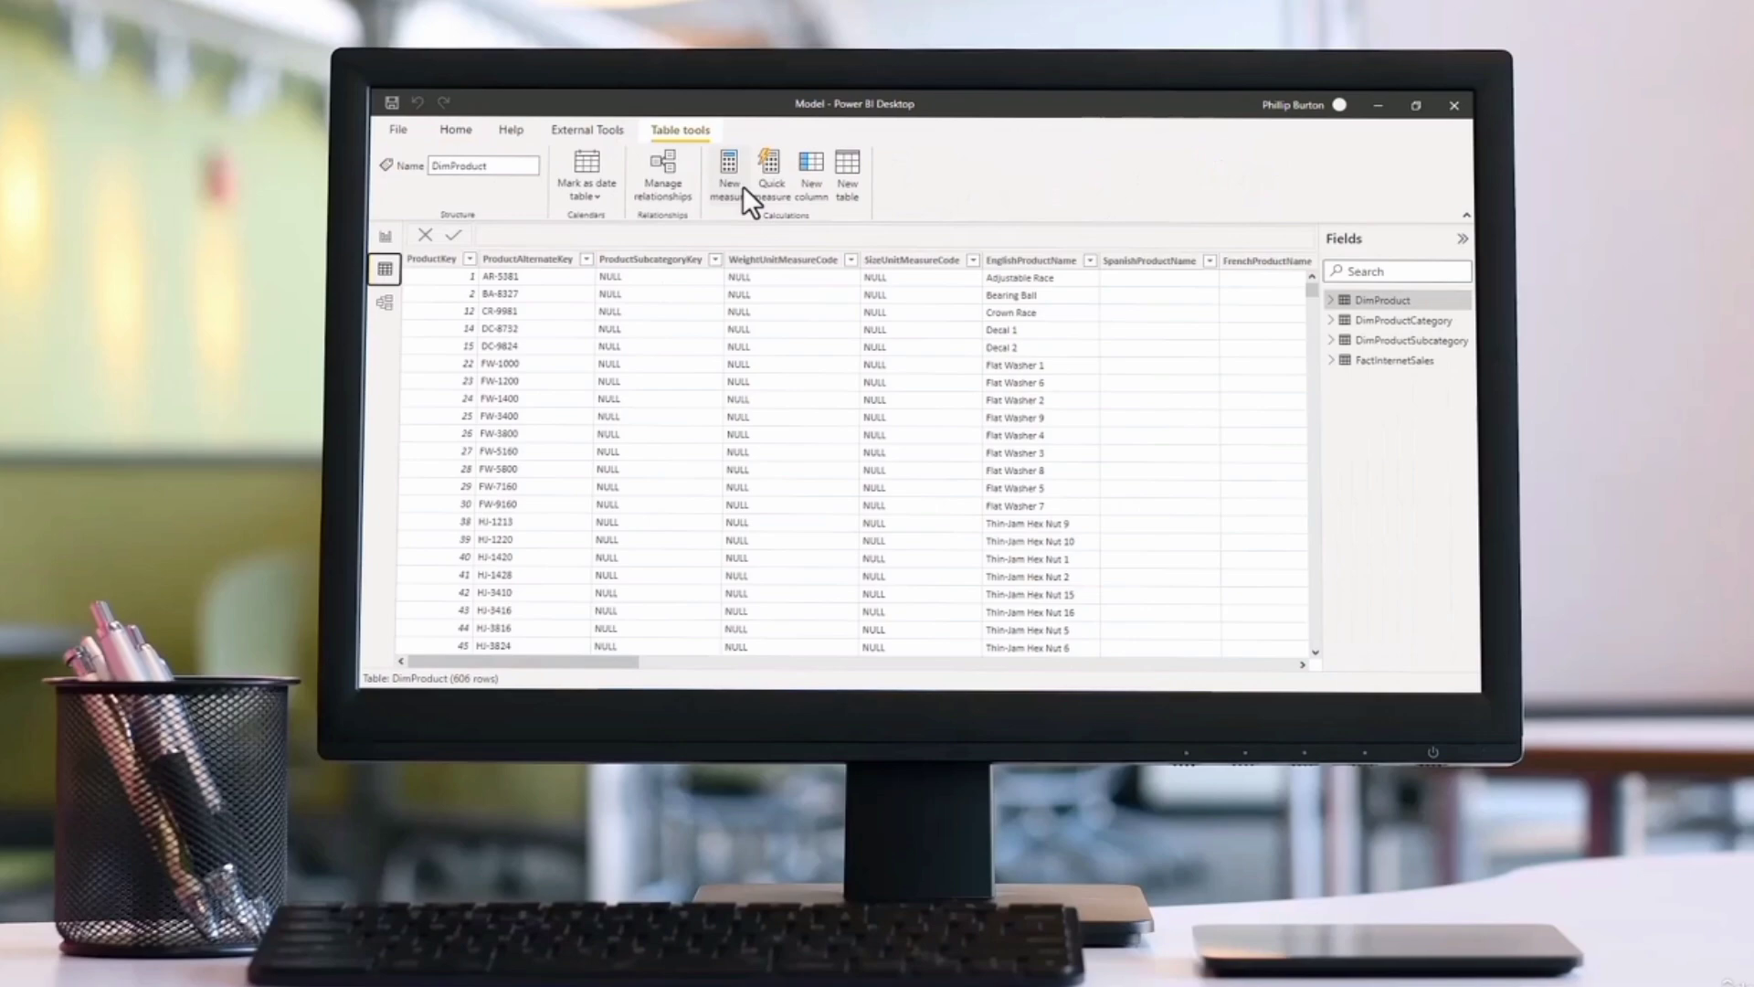
click(811, 173)
text(Description = [EnglishDescription)
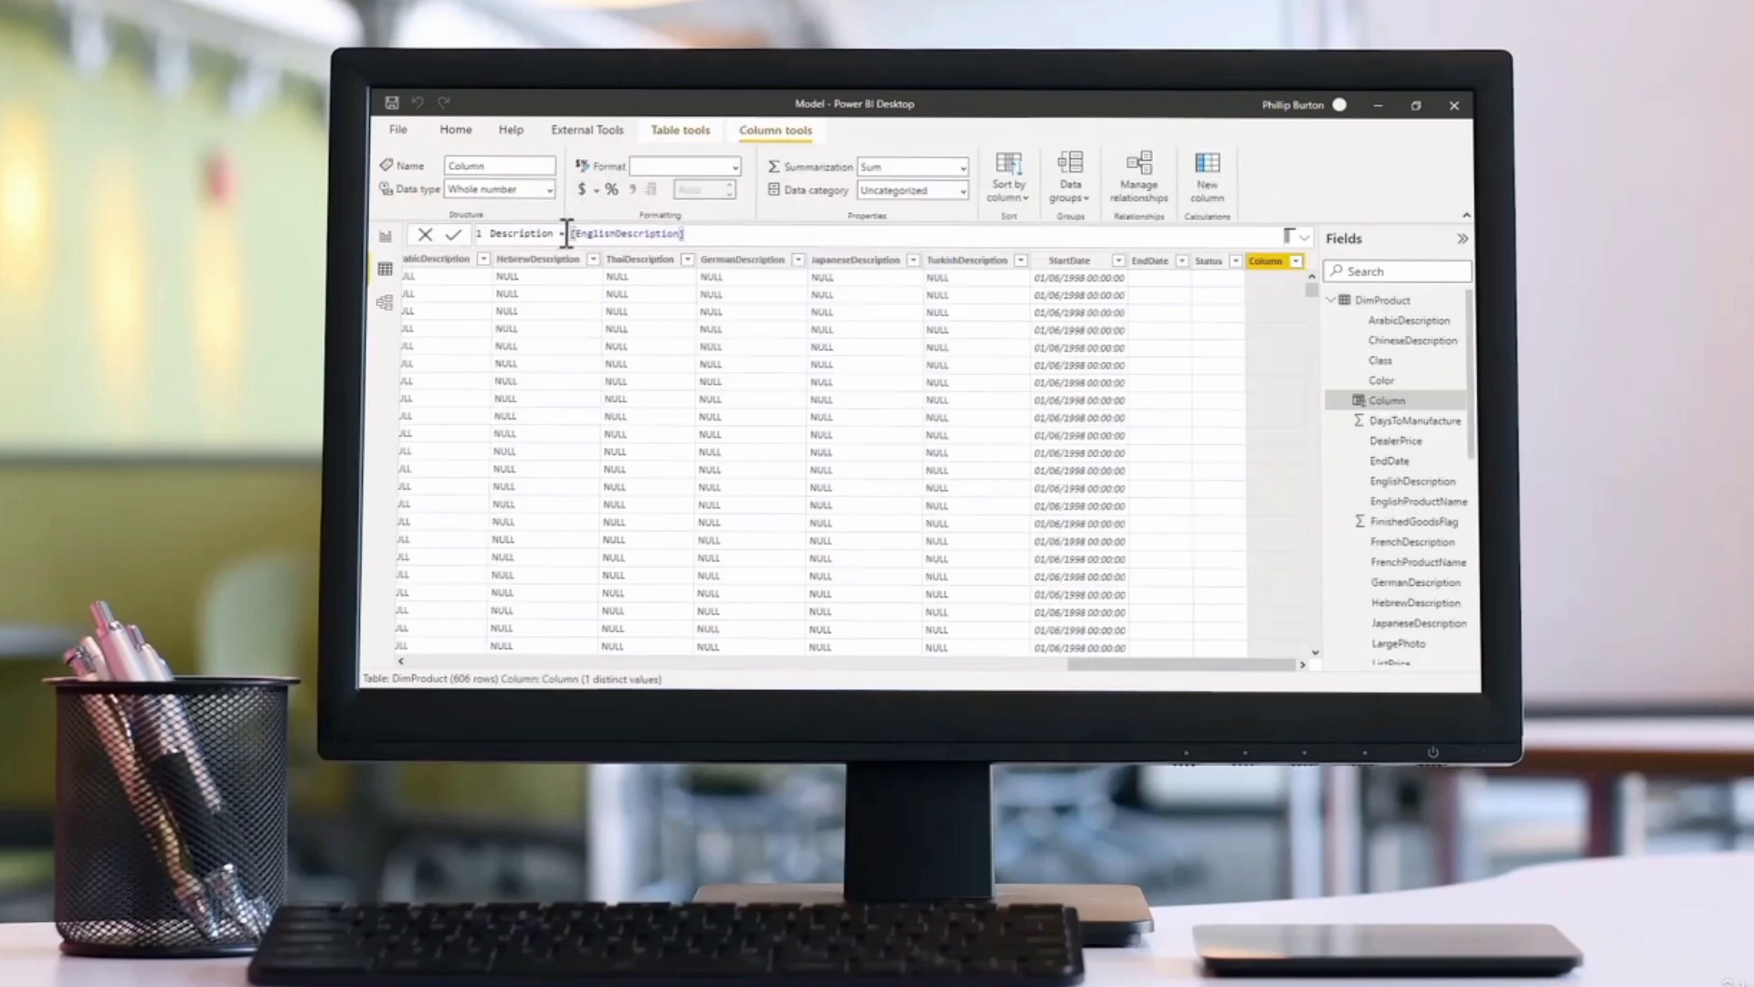
drag(1308, 291, 1306, 551)
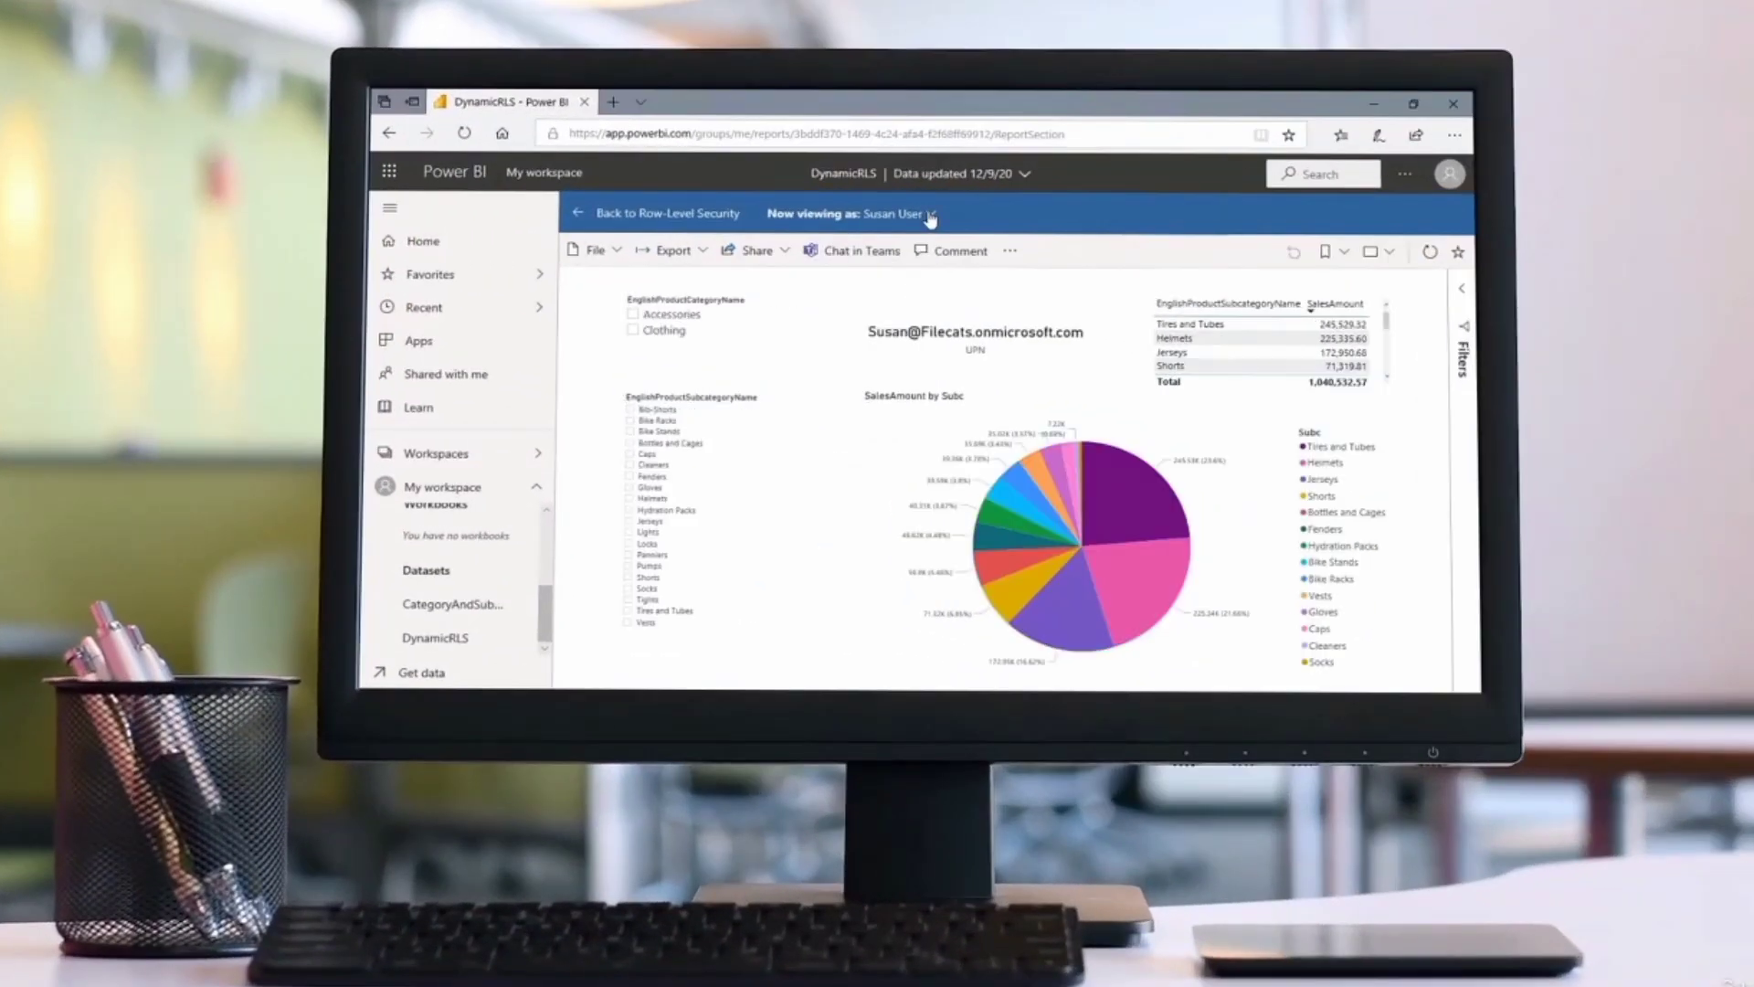
In the service, view the DynamicRLS report as the Bikes role instead of the current person.
click(923, 213)
click(900, 286)
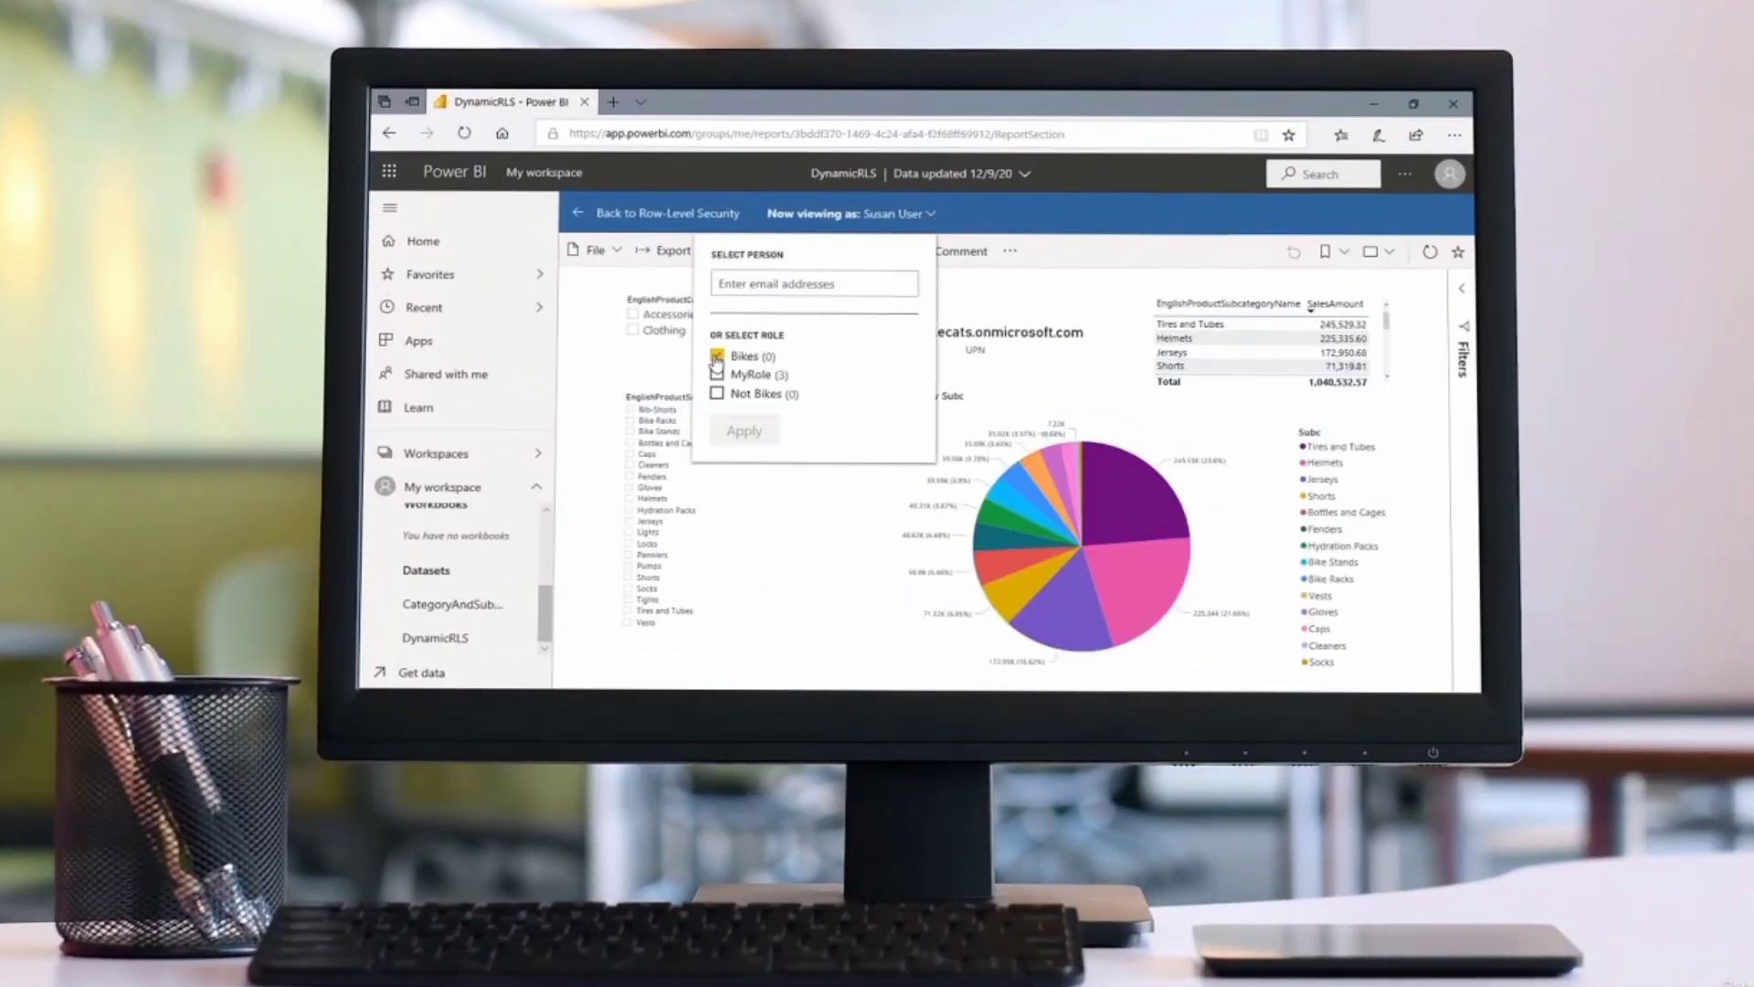
click(717, 356)
click(744, 430)
click(899, 213)
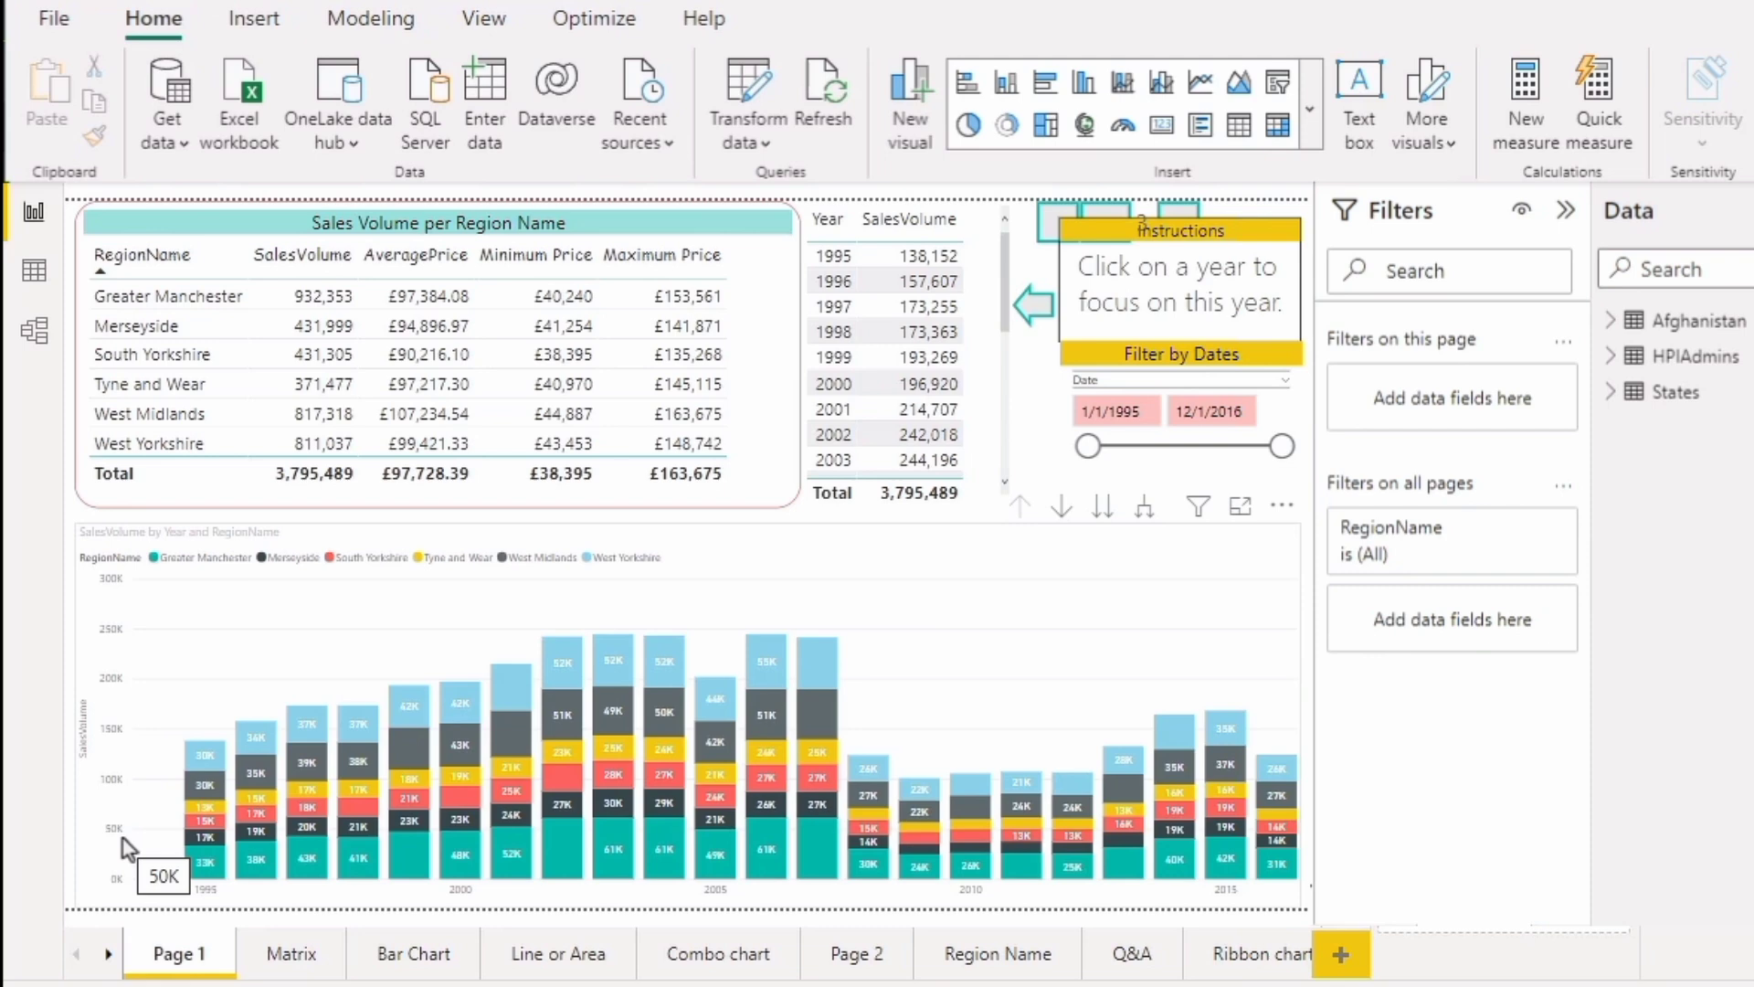
Page through the Matrix, Bar Chart, Line or Area, Waterfall 2, Scatter, Maps UK and Maps Afg pages.
click(280, 956)
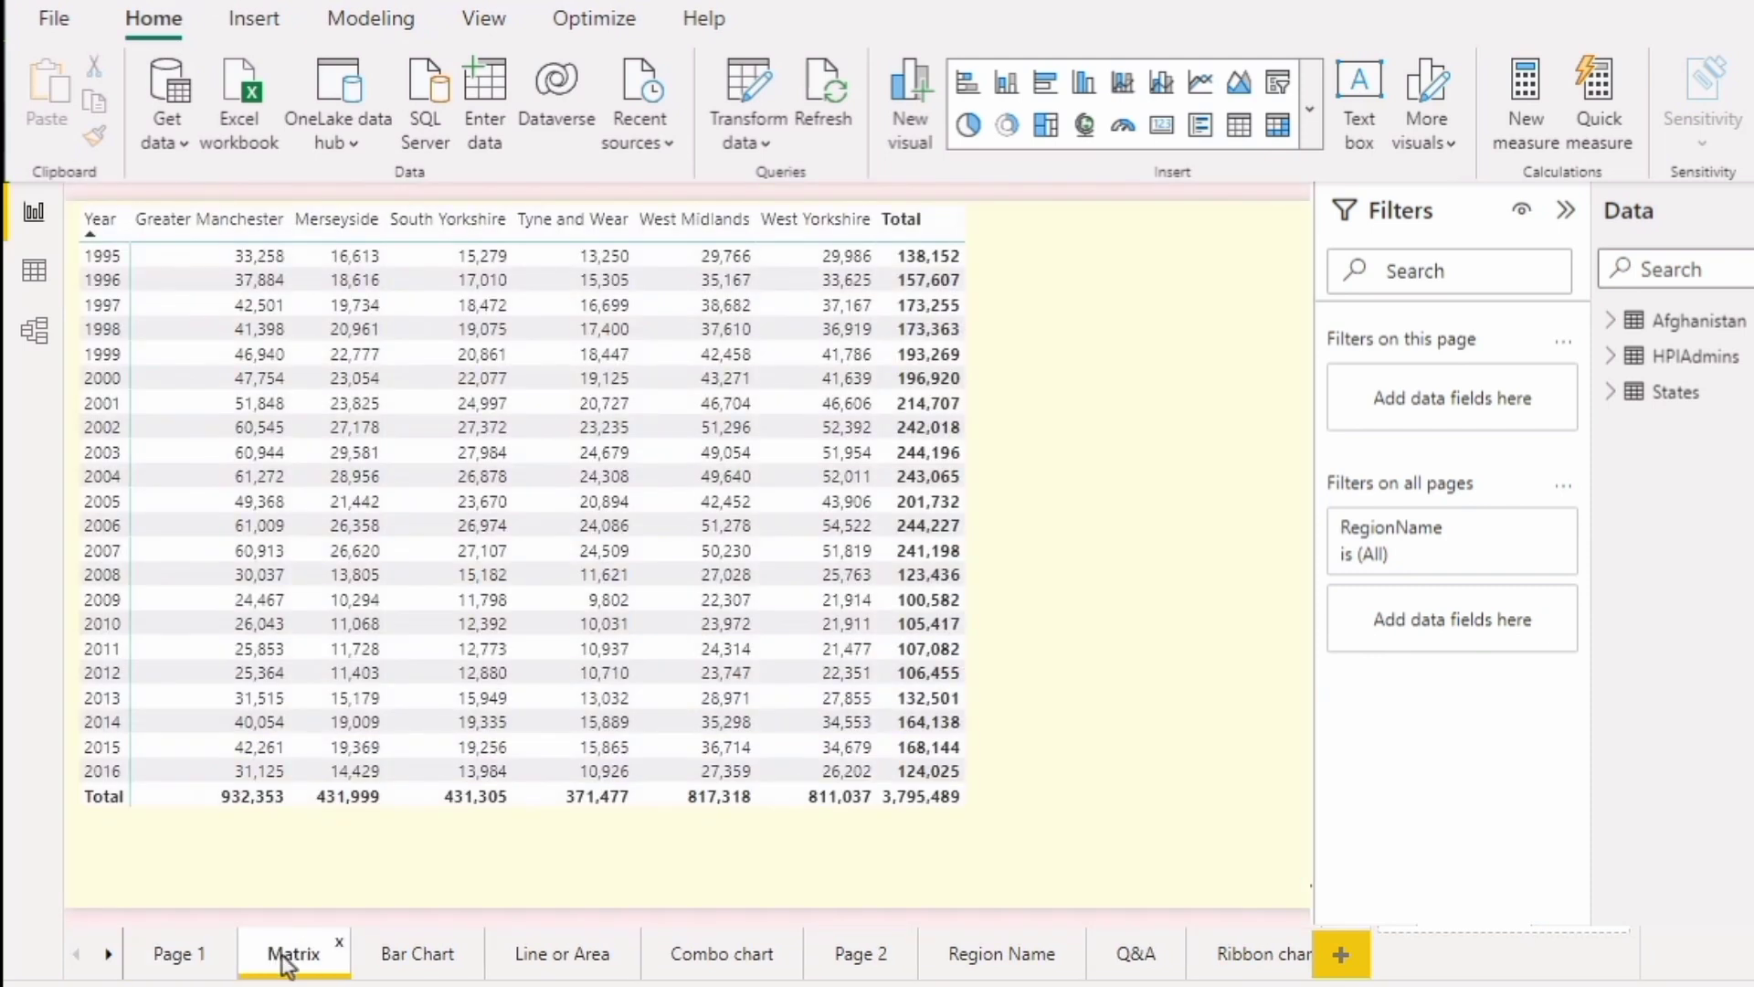
click(403, 965)
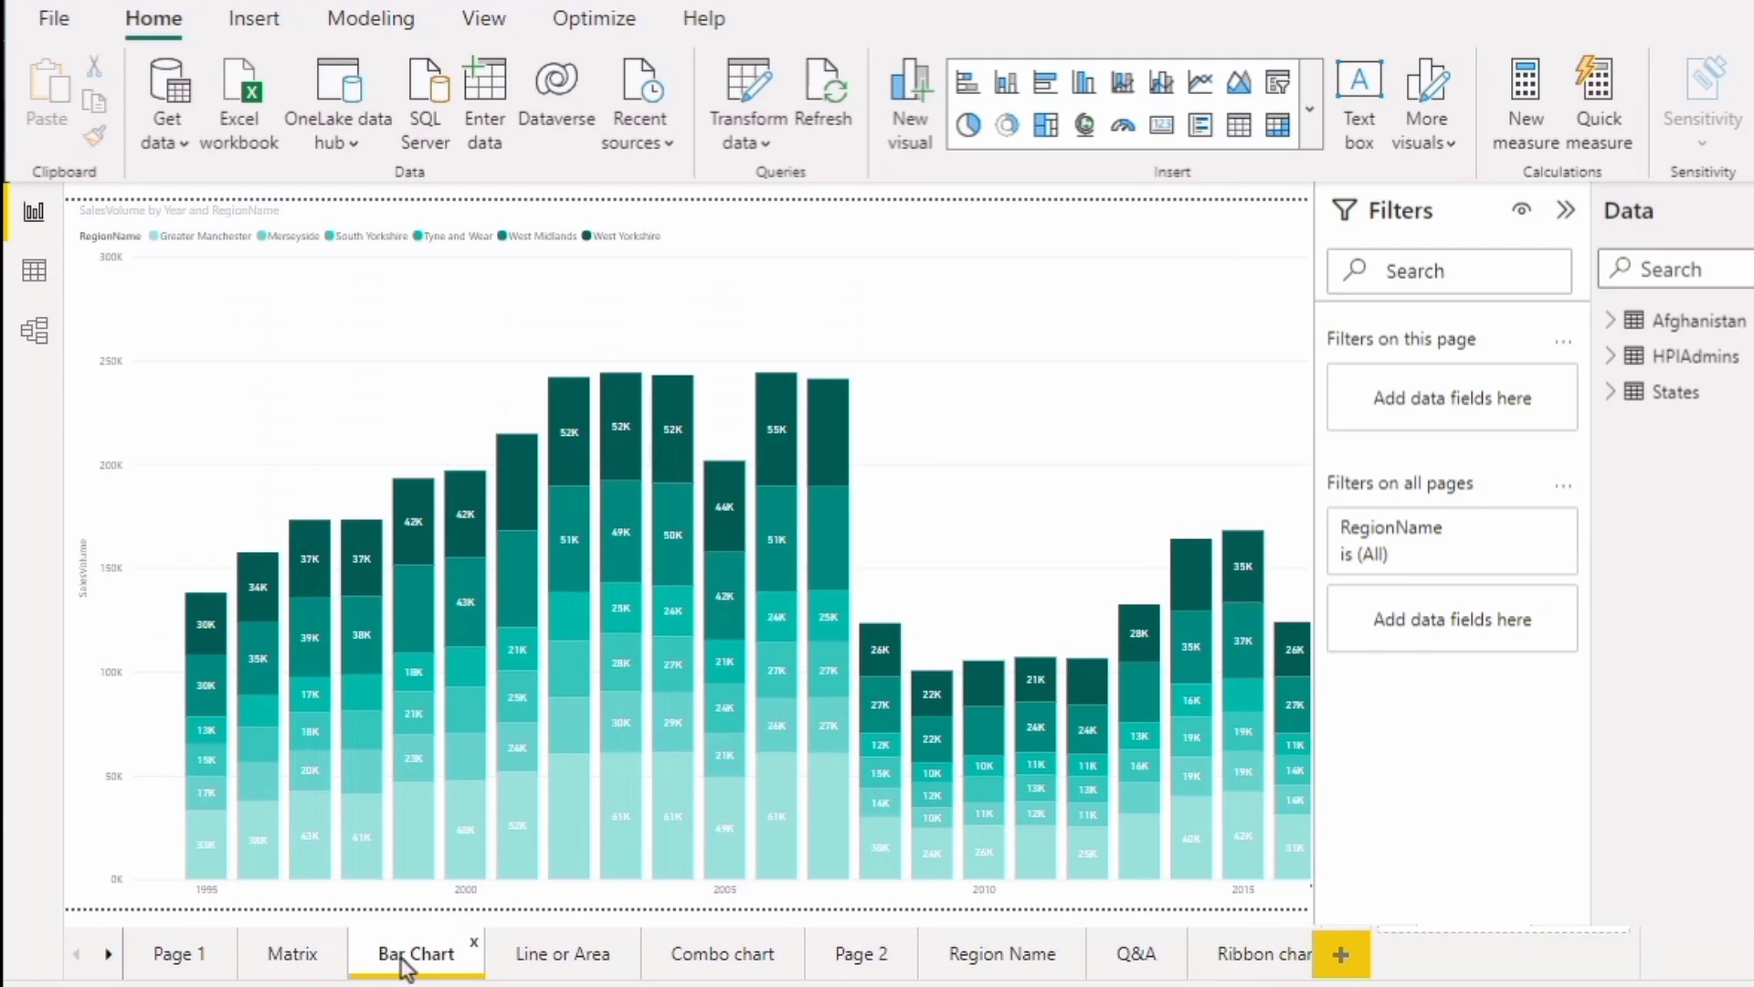
click(528, 959)
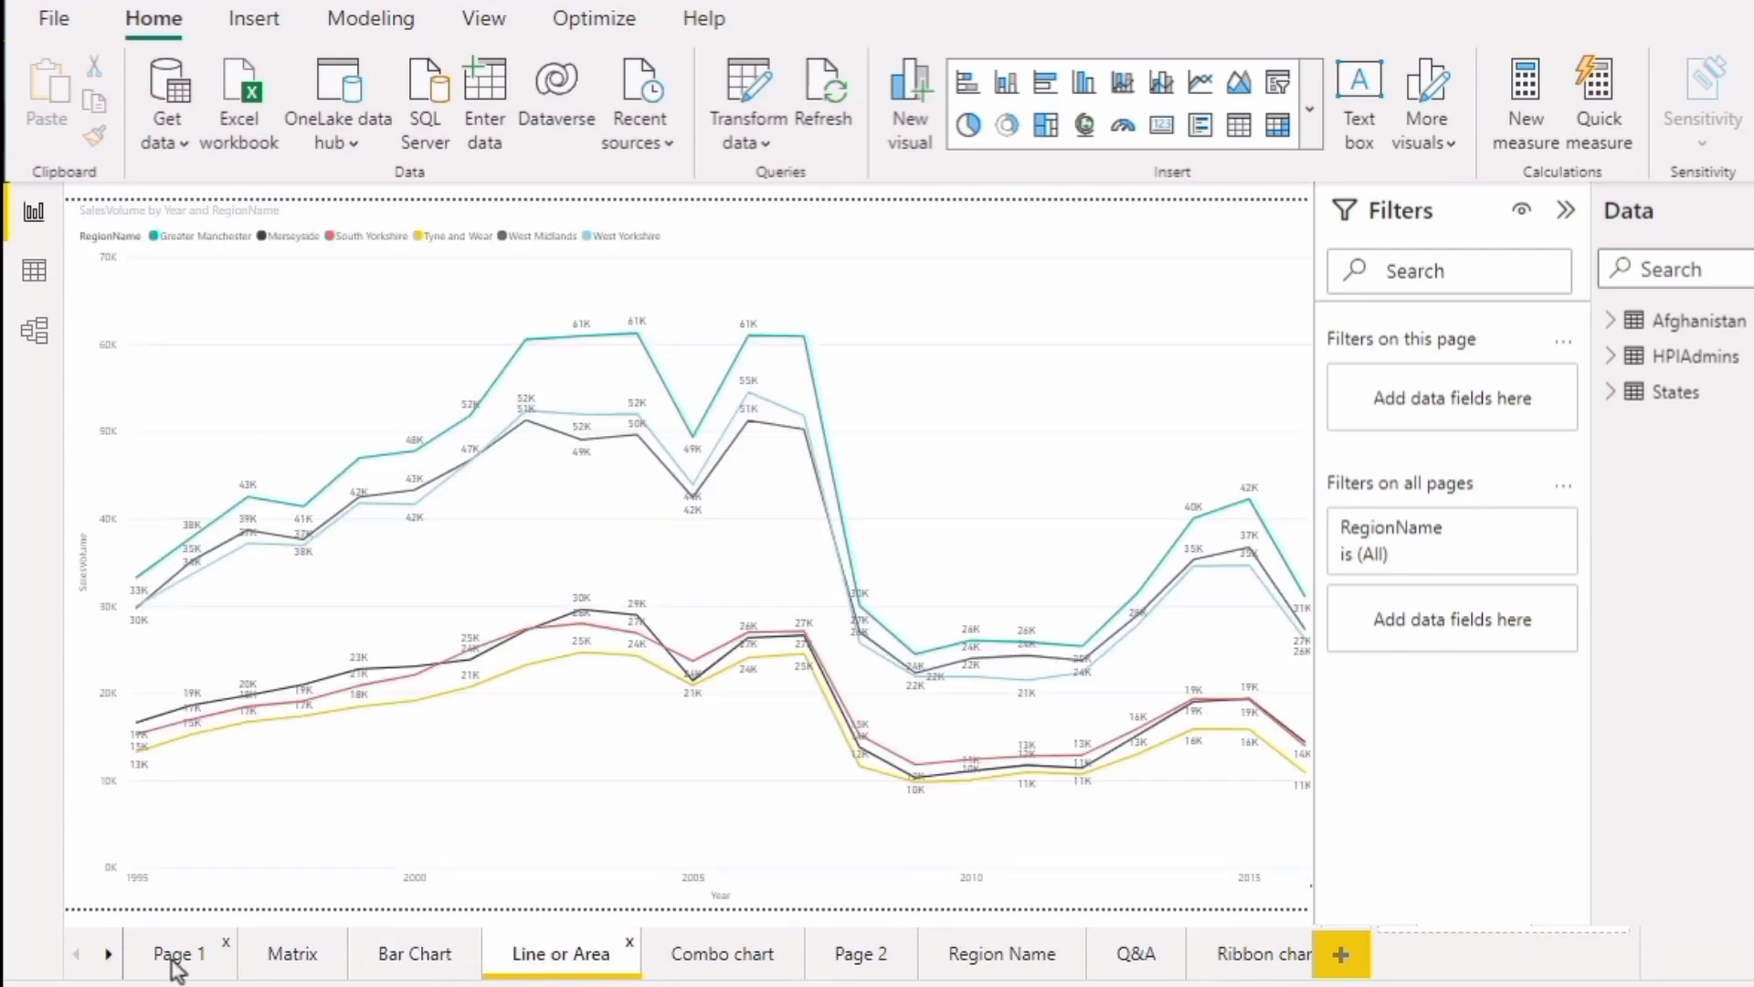
click(108, 955)
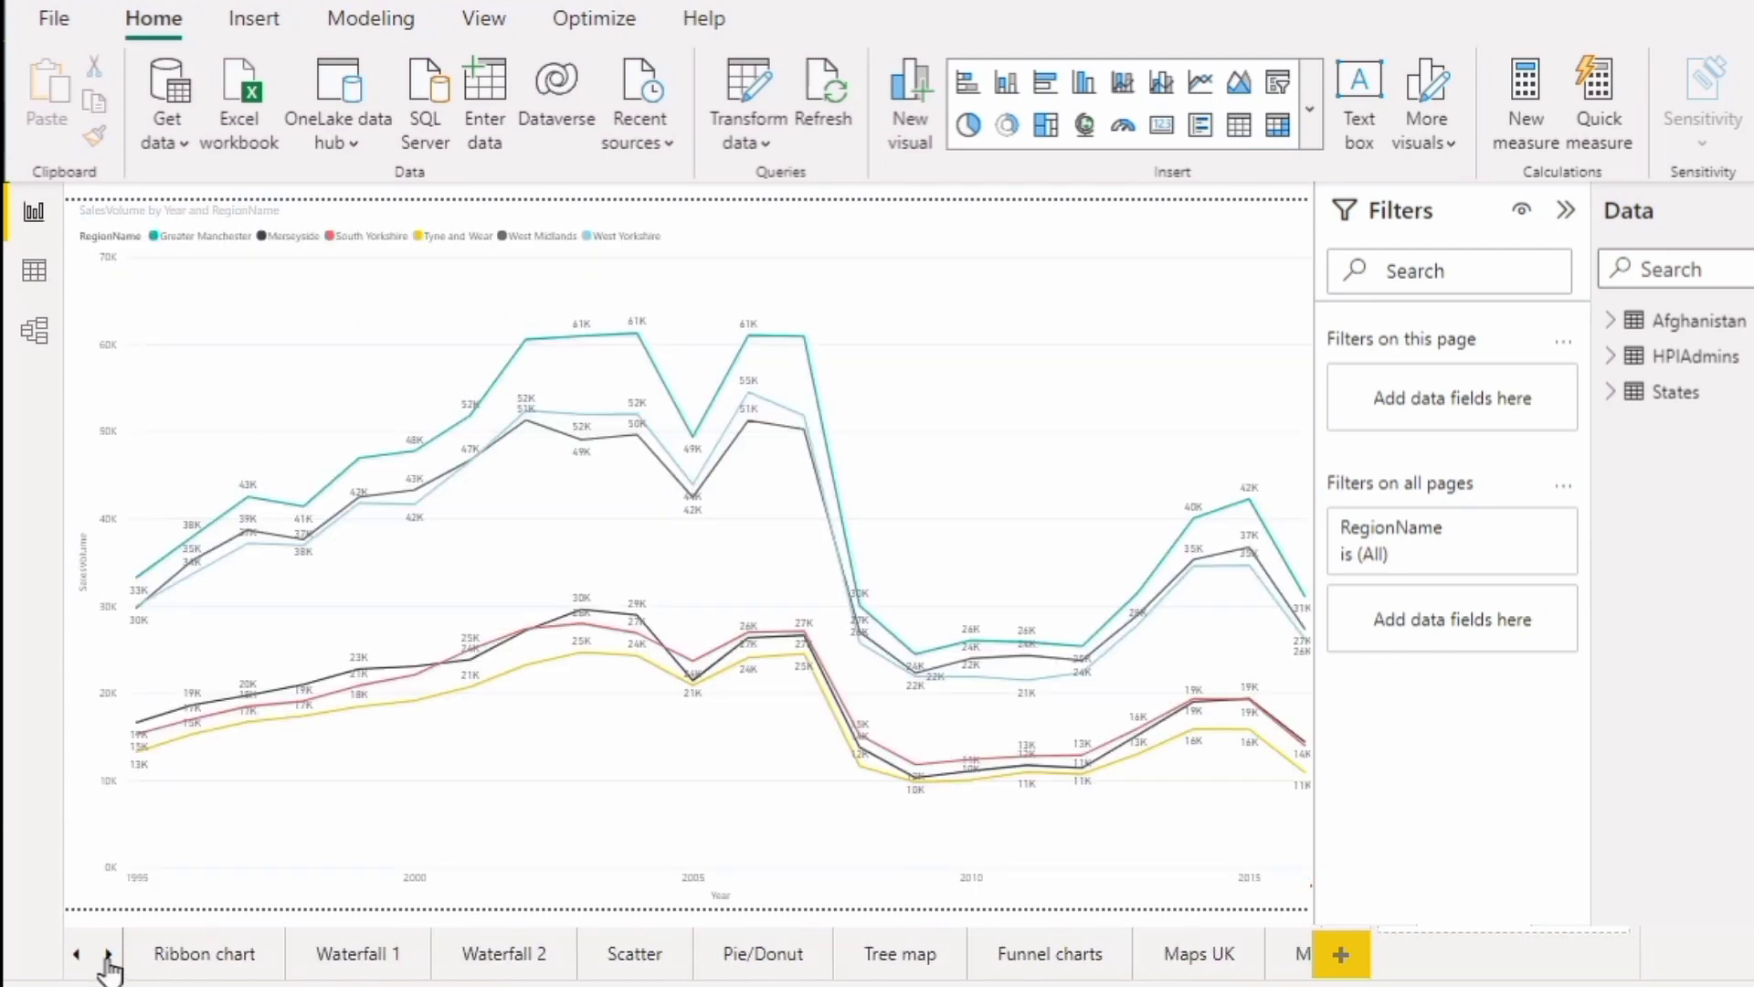
click(521, 966)
click(643, 974)
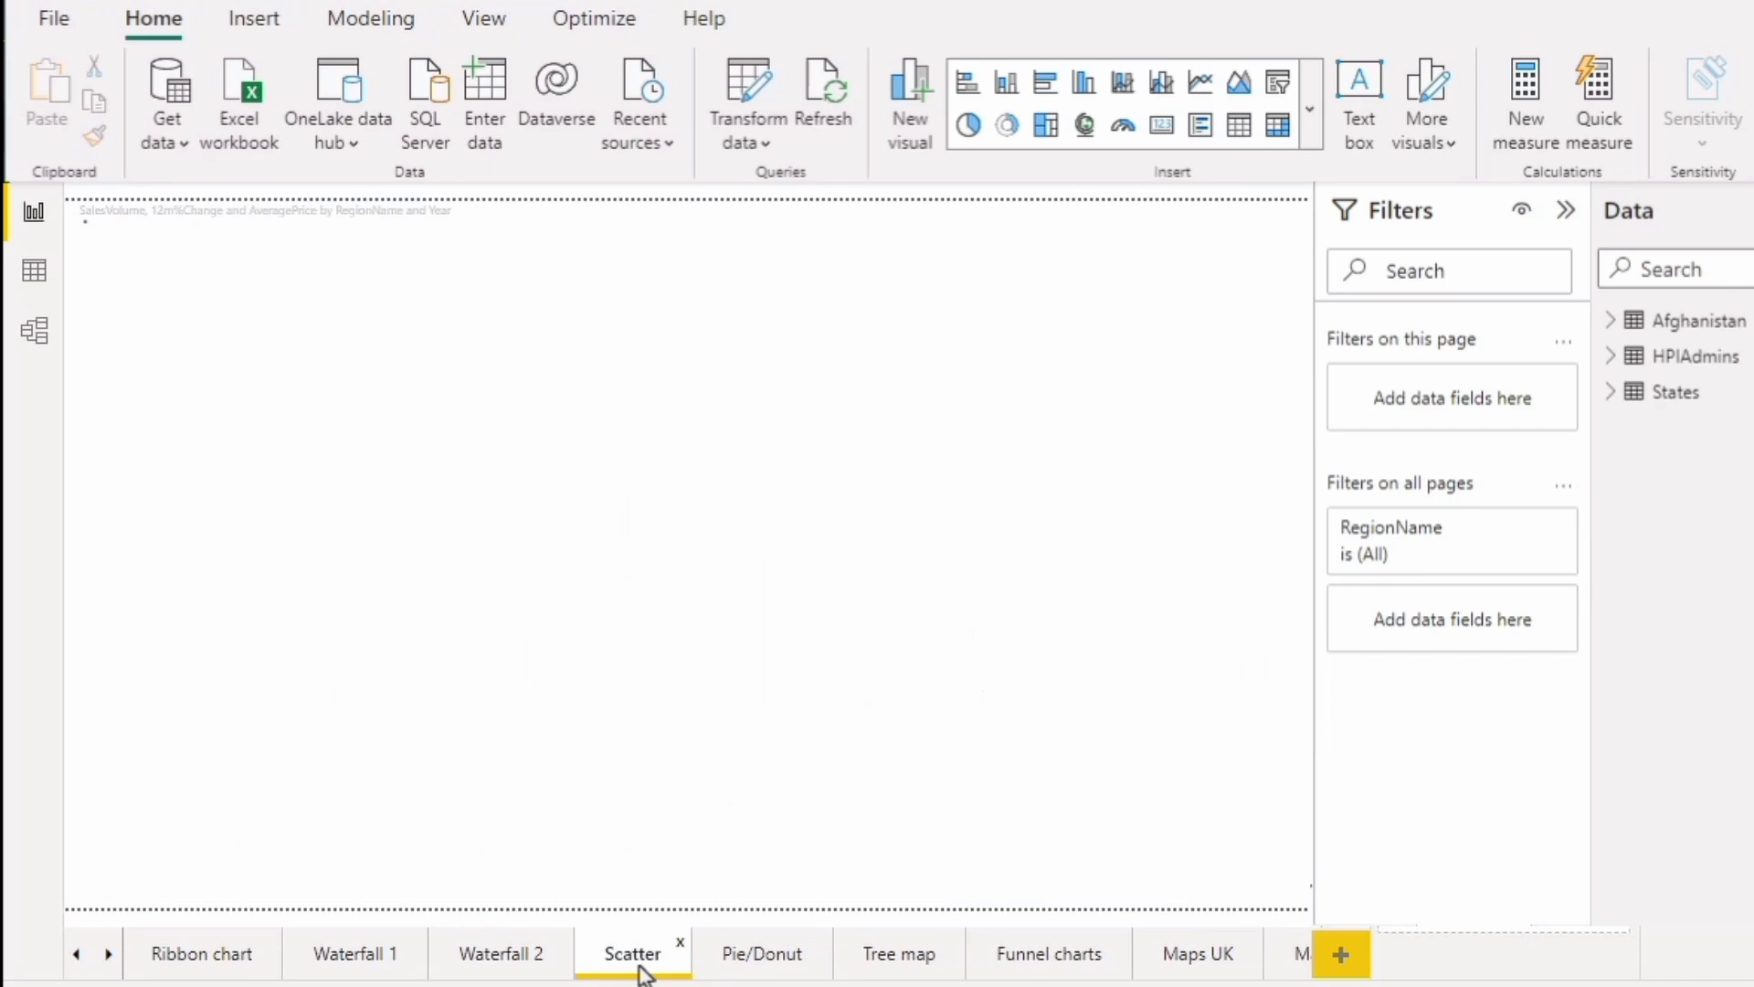
click(1220, 974)
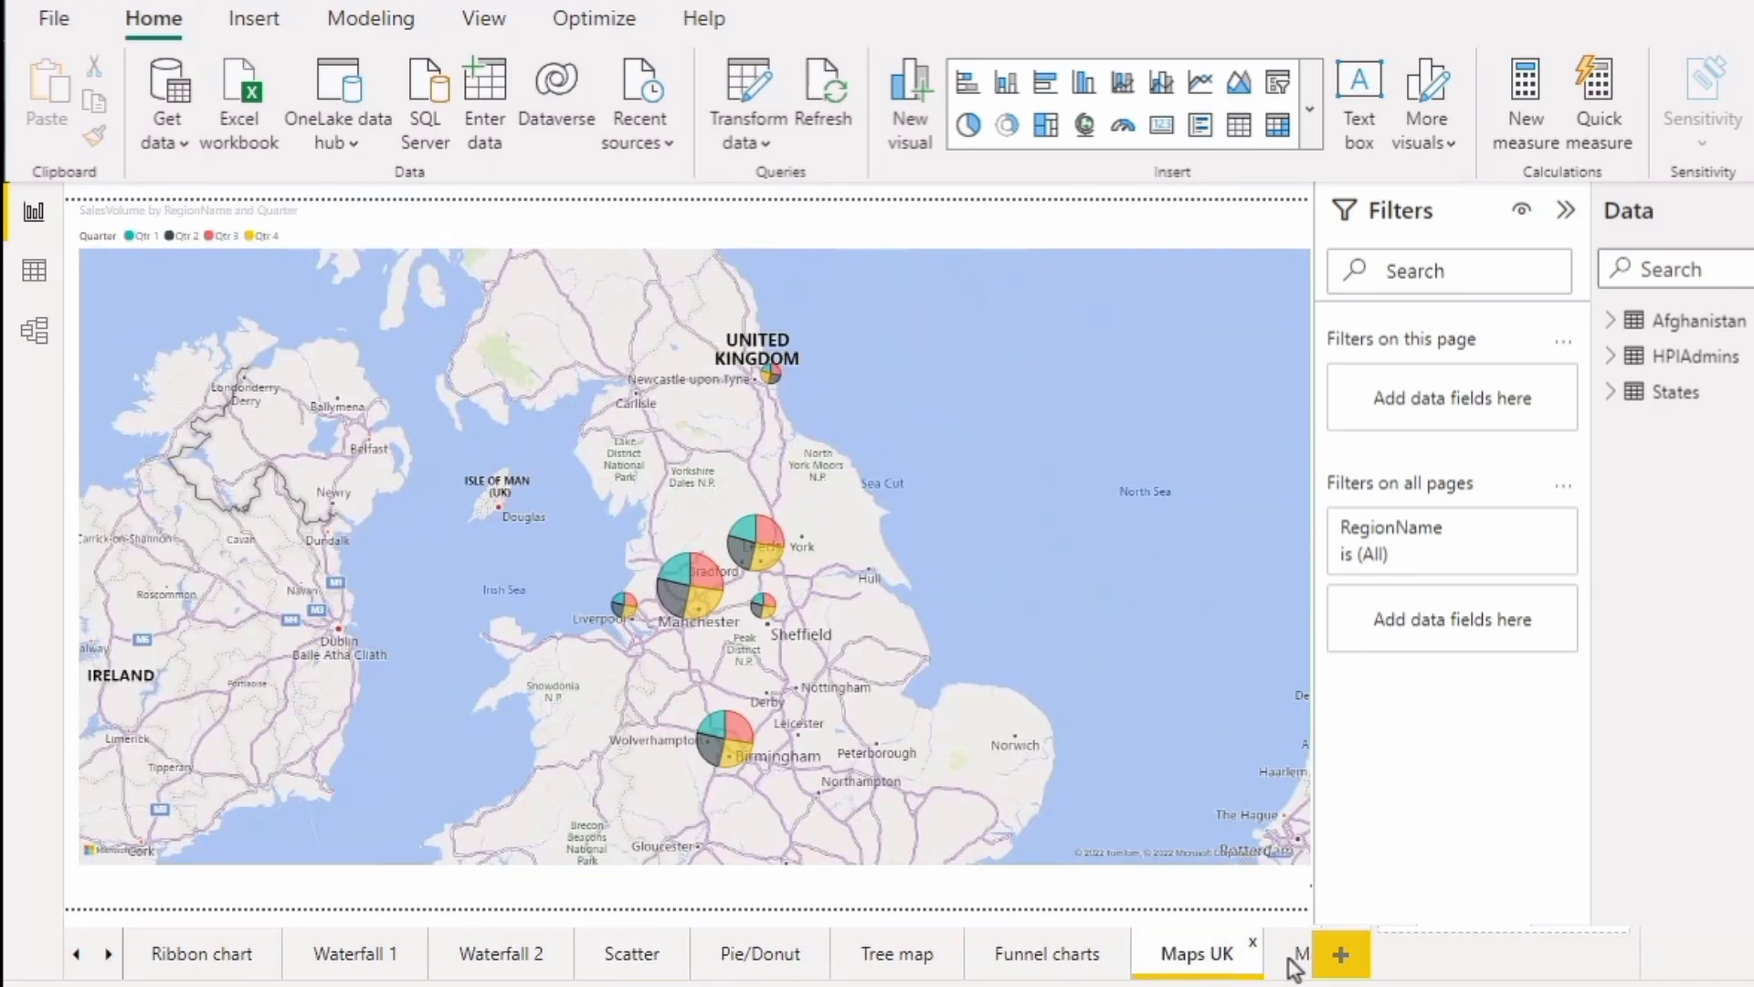
click(1290, 966)
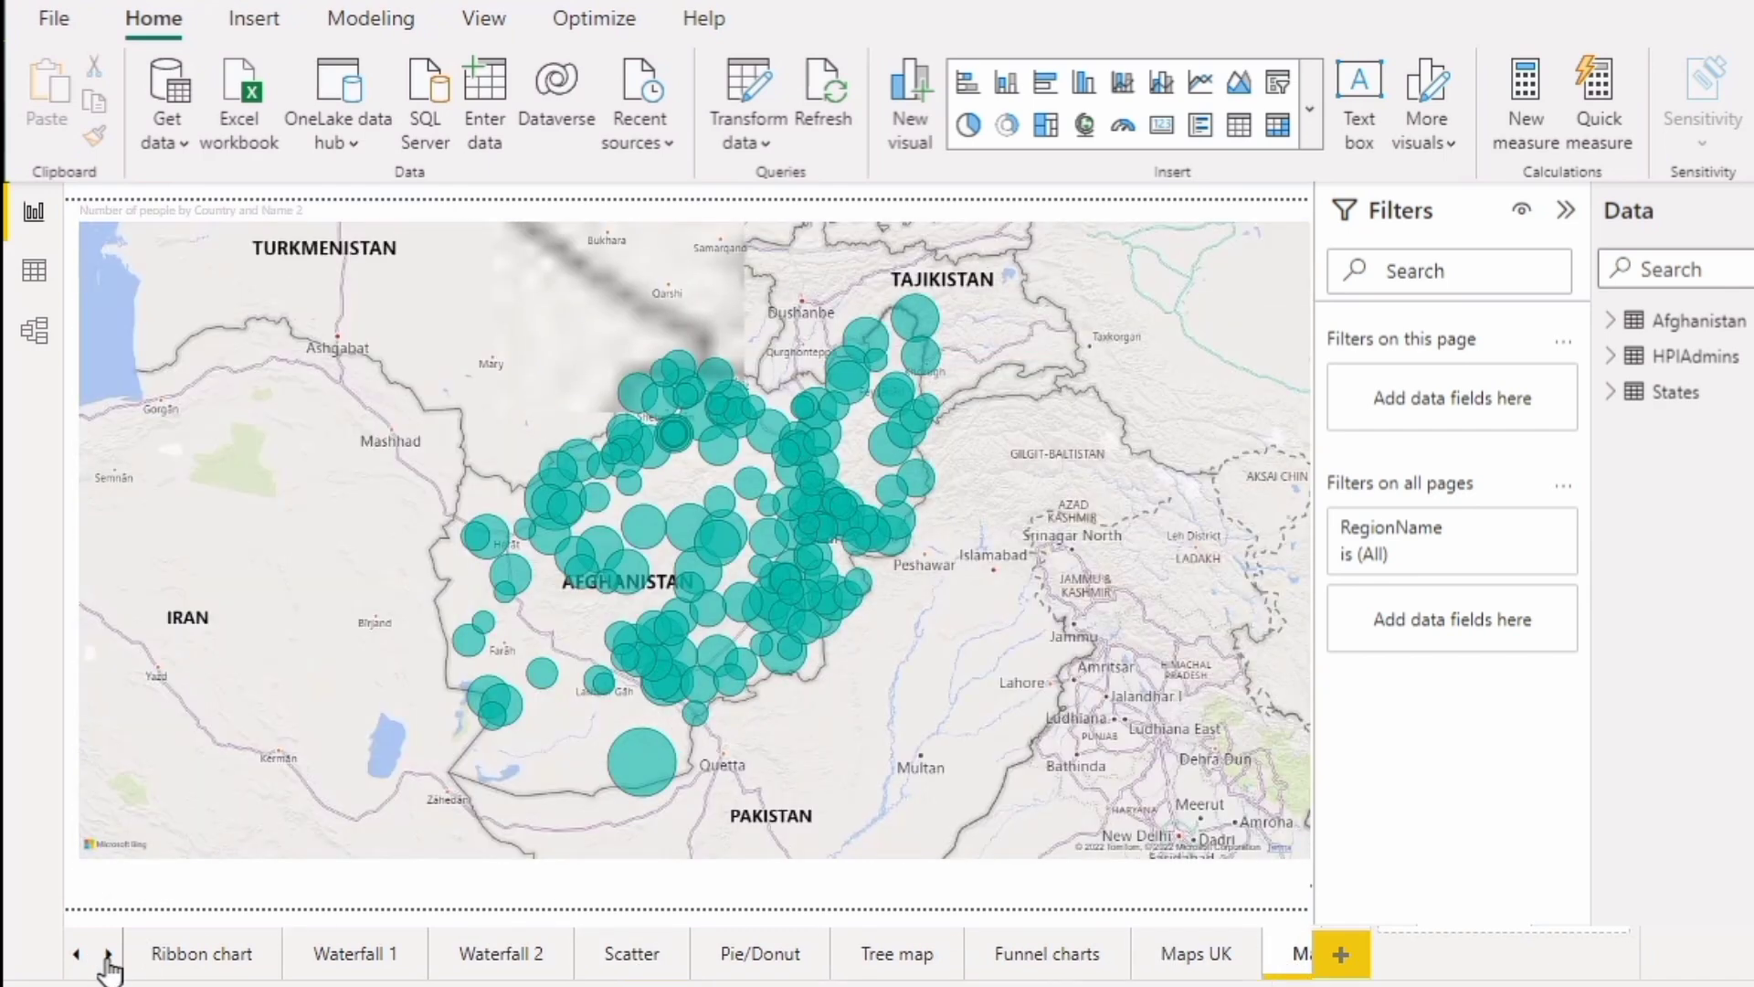
View the Maps US, Funnel and Tree map pages, then play the Scatter page's year animation.
click(108, 953)
click(770, 959)
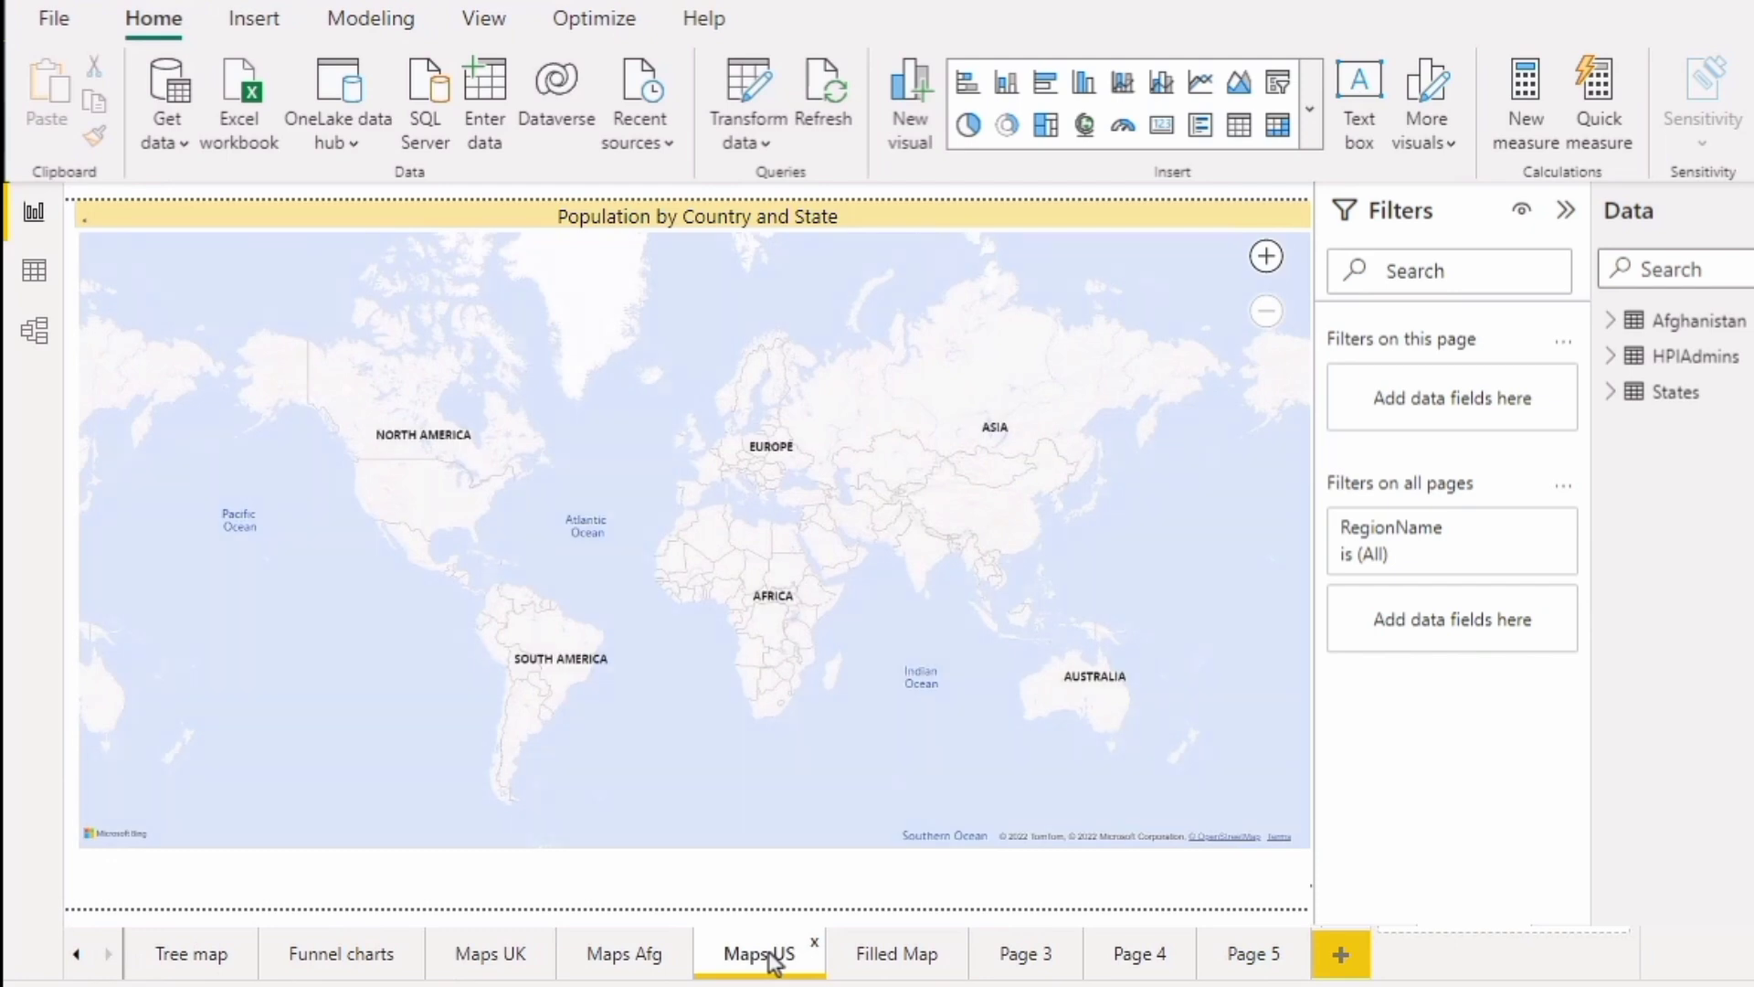
click(345, 971)
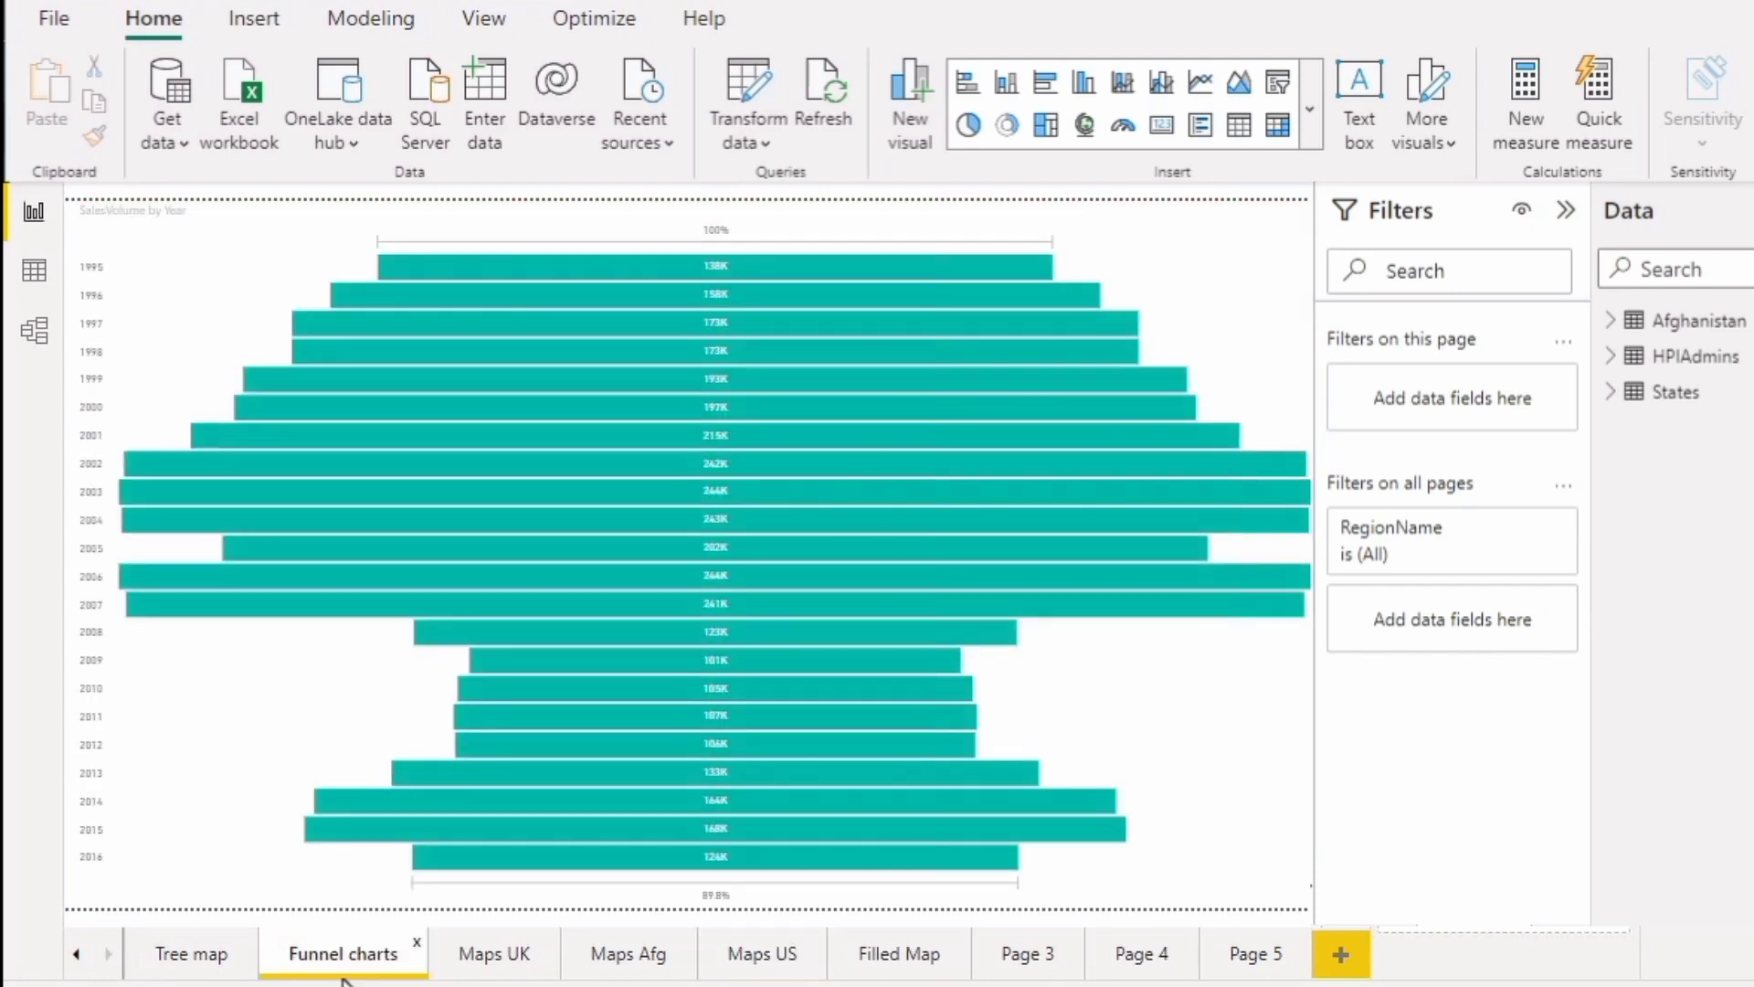
click(187, 955)
click(77, 952)
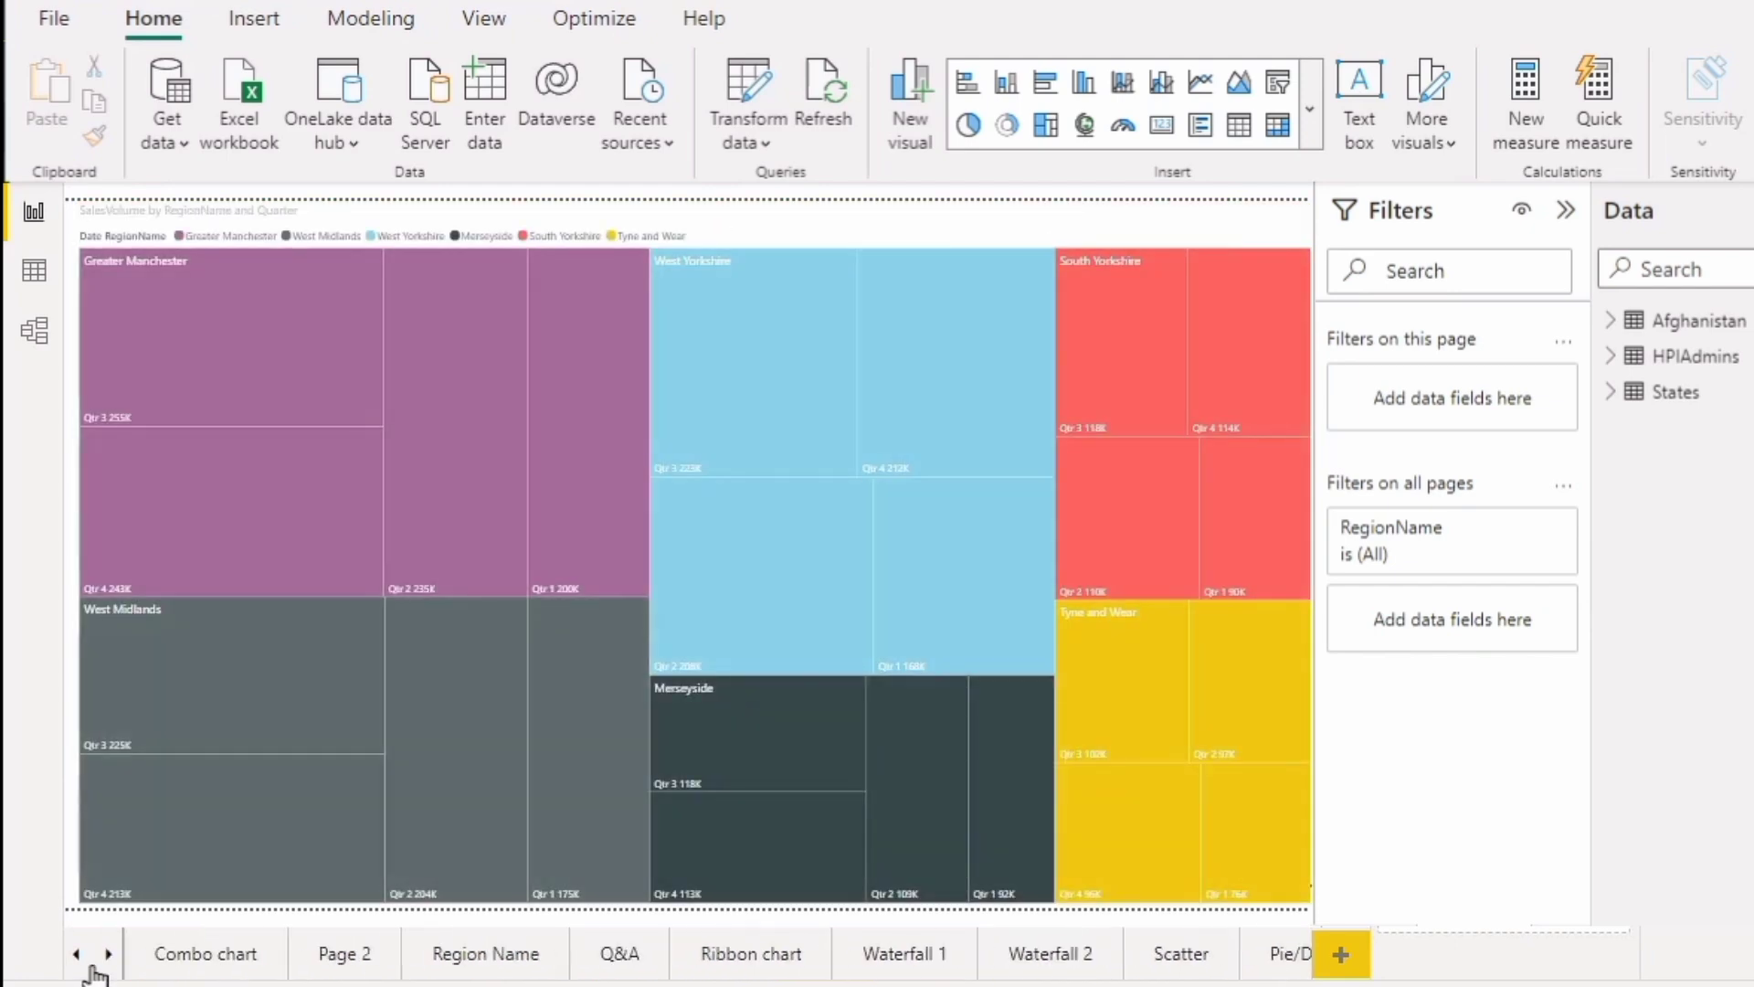
click(1153, 959)
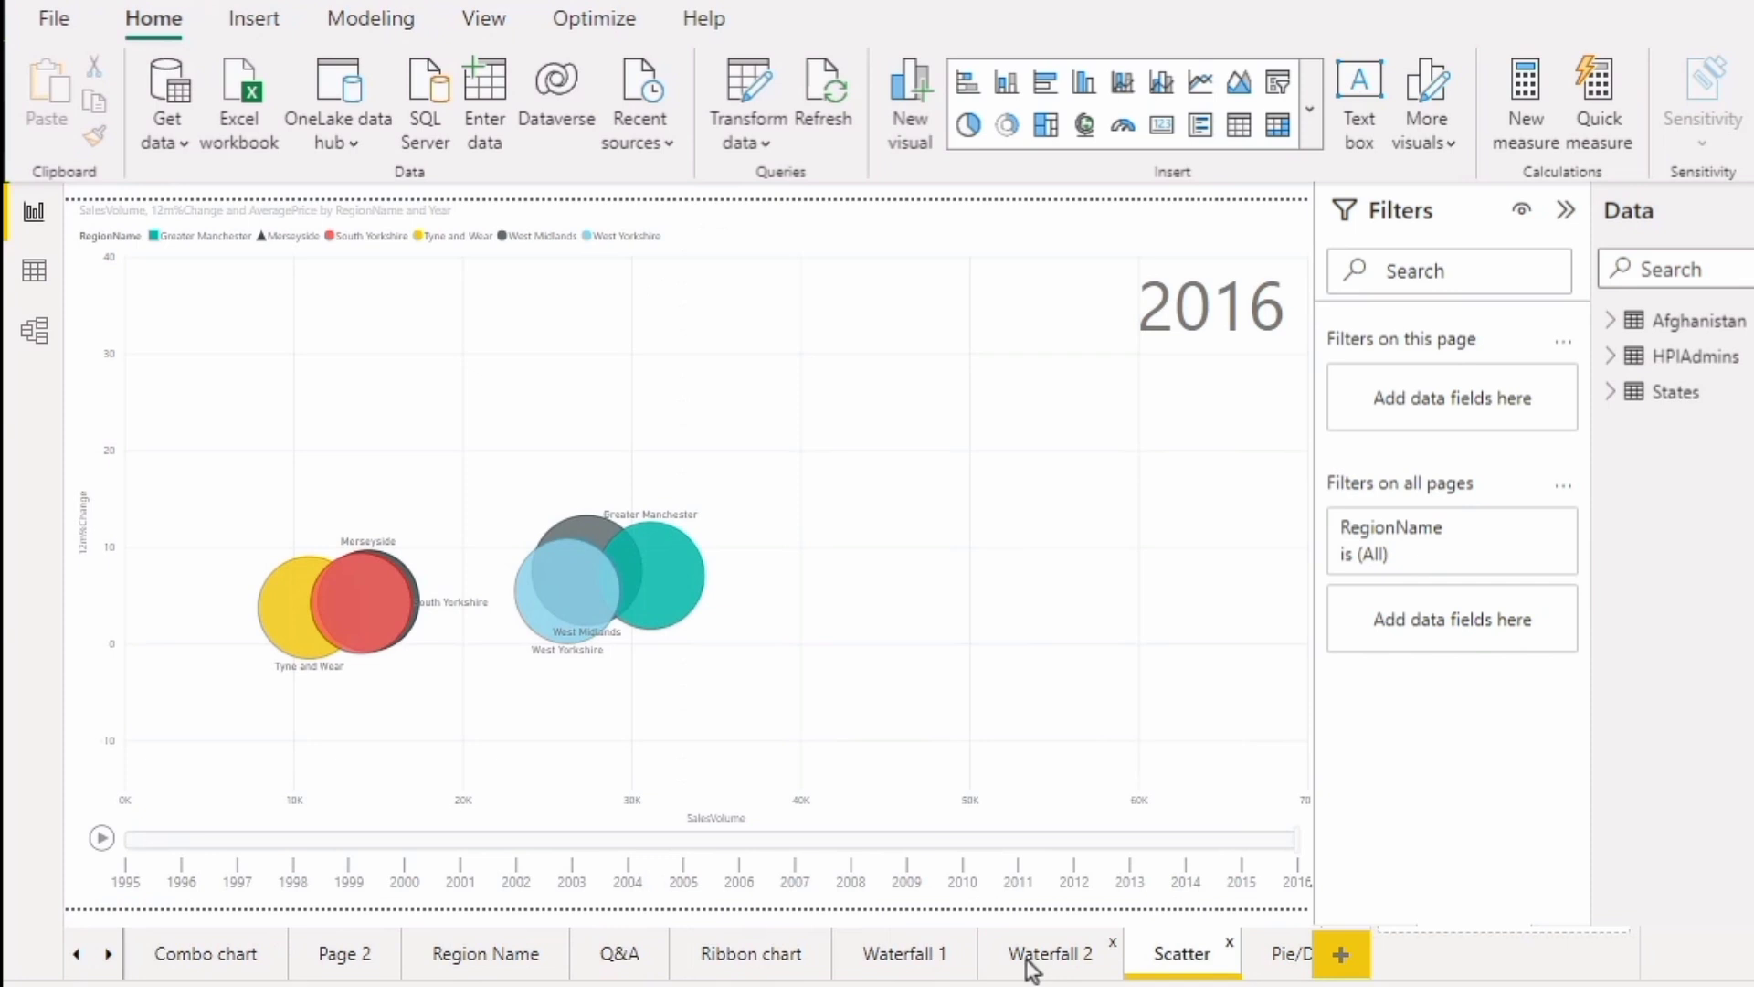
click(100, 841)
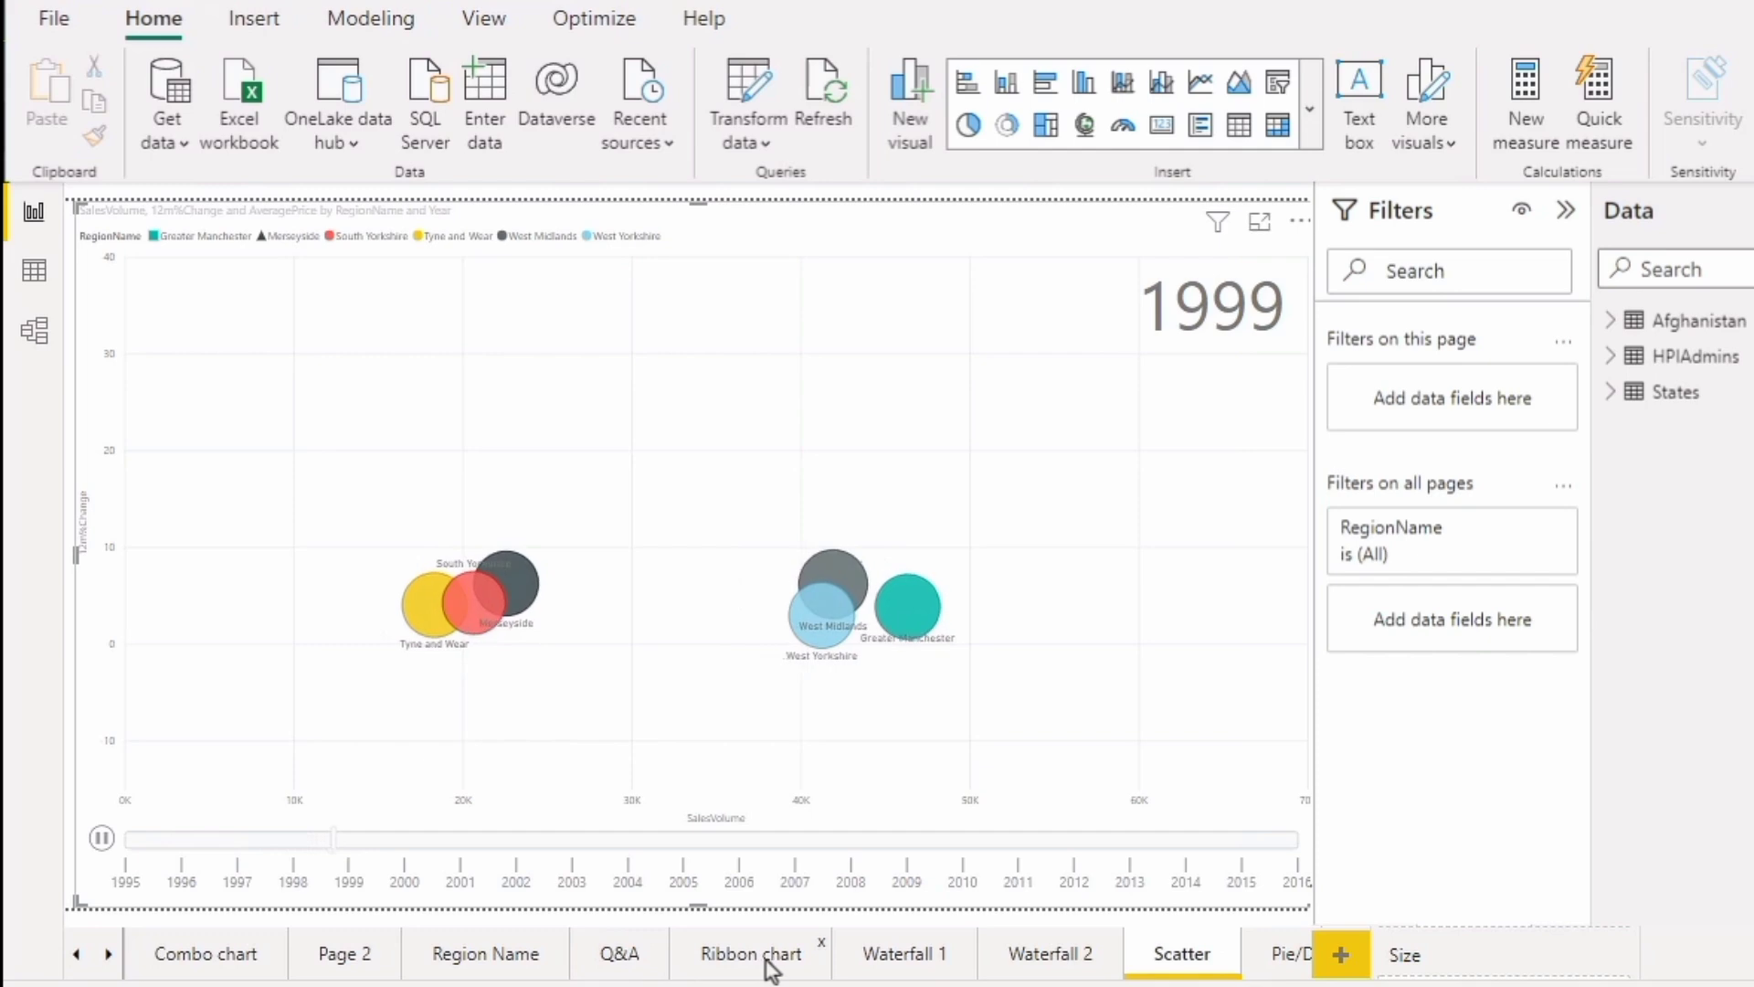
Visit Waterfall 2, Waterfall 1, Ribbon chart and Q&A, ending on the Region Name drillthrough page.
click(1047, 966)
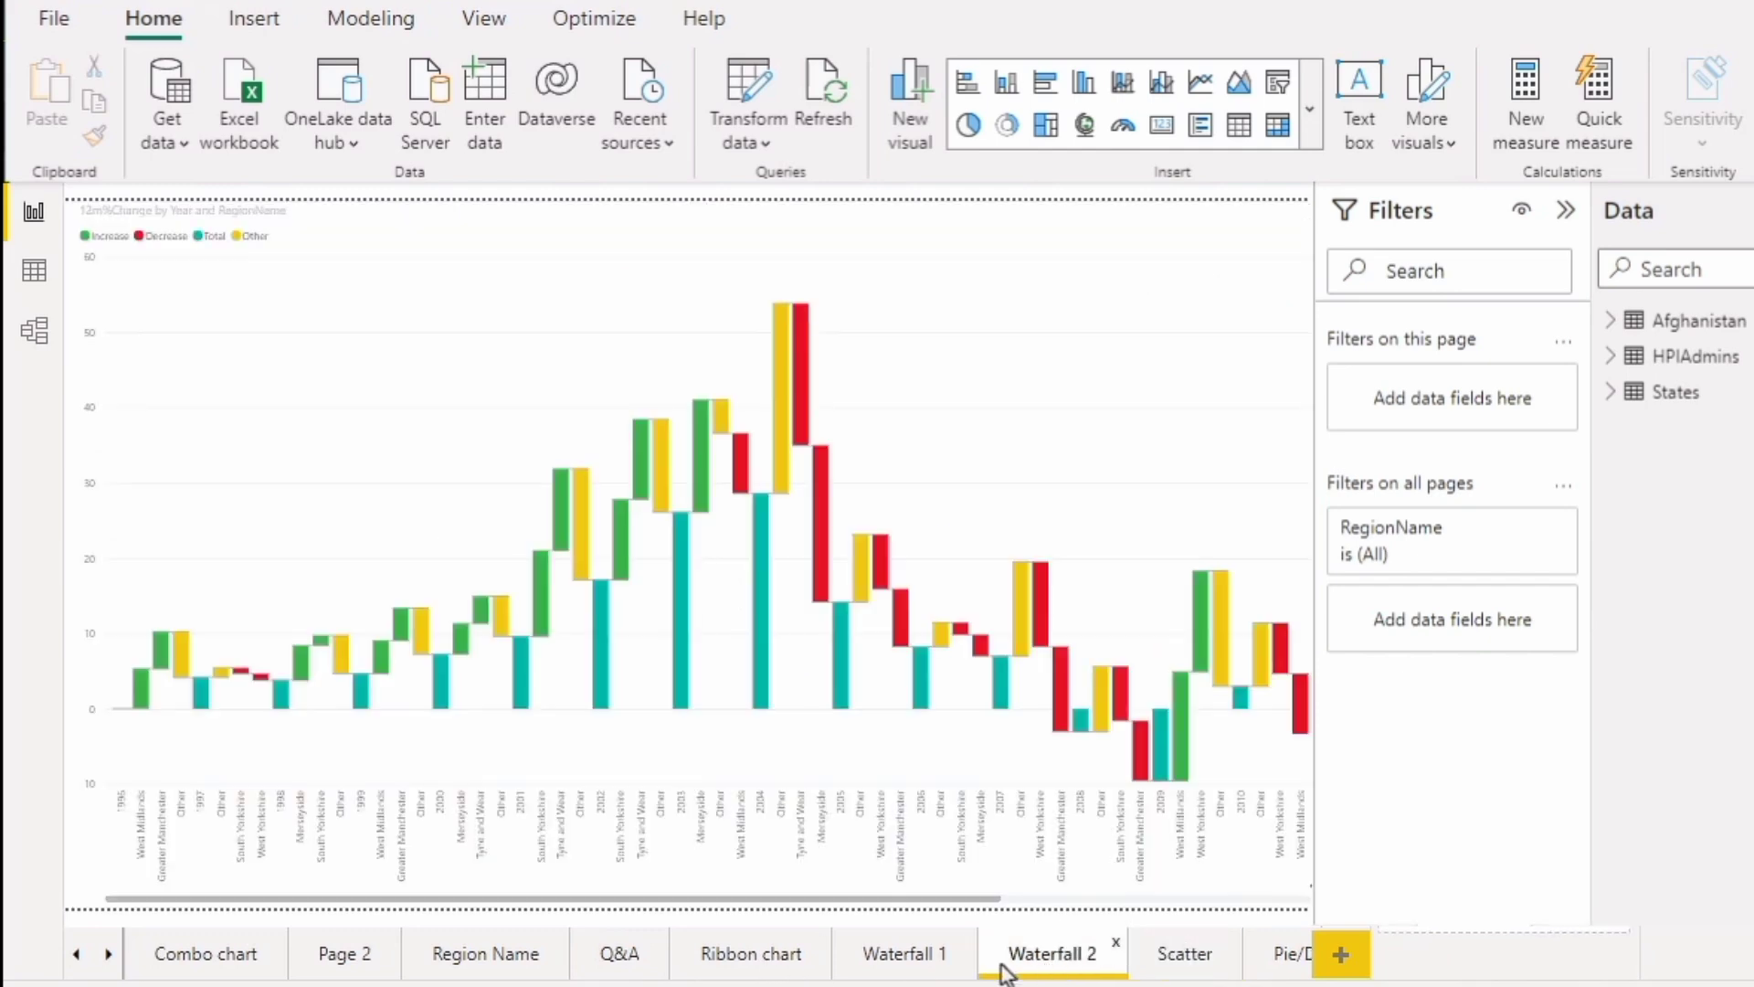
click(911, 968)
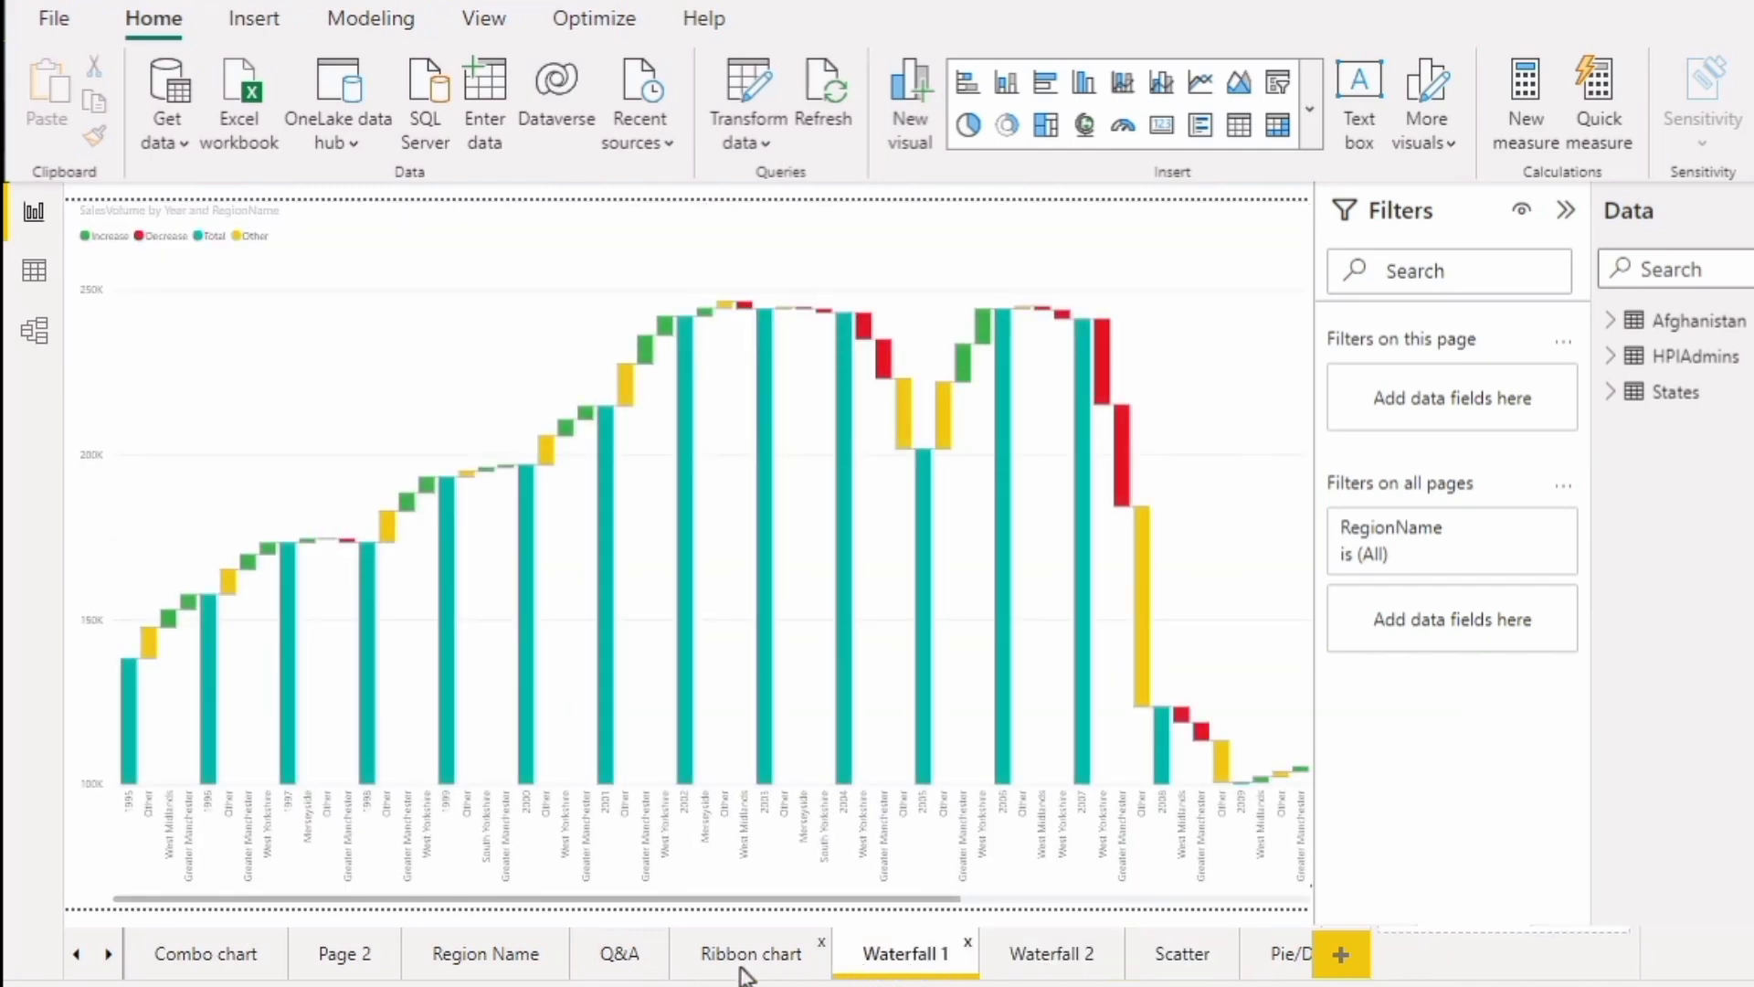
click(745, 969)
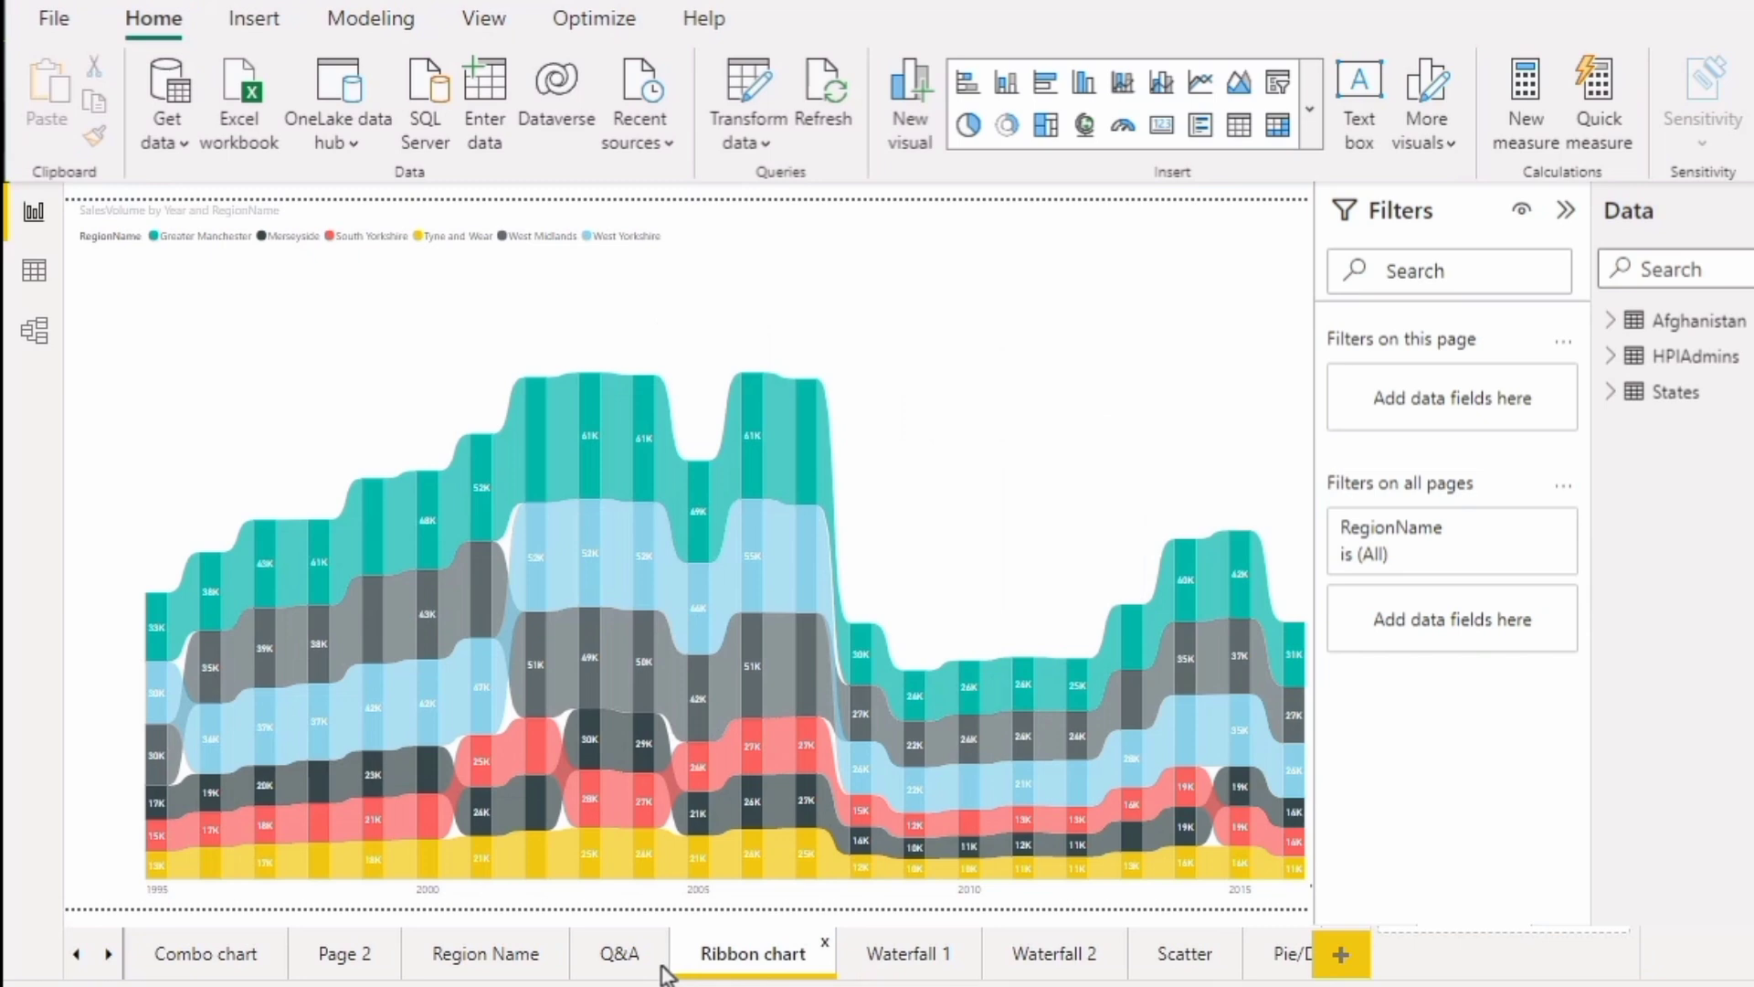
click(628, 967)
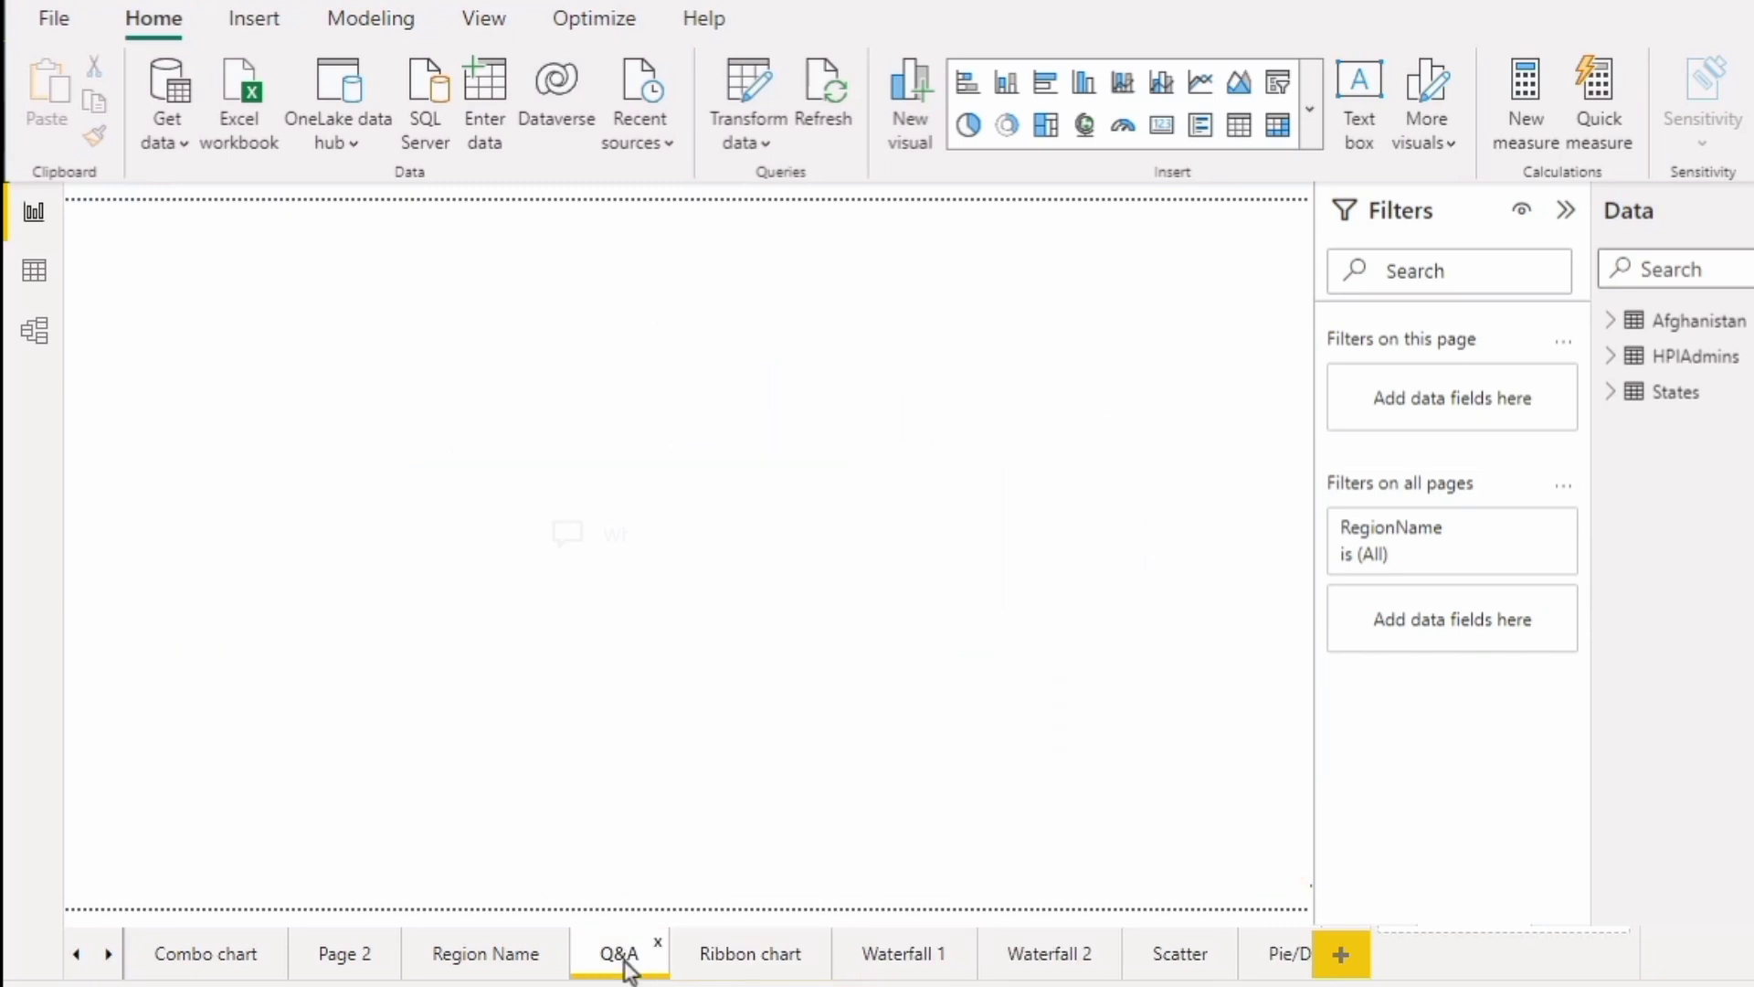
click(498, 966)
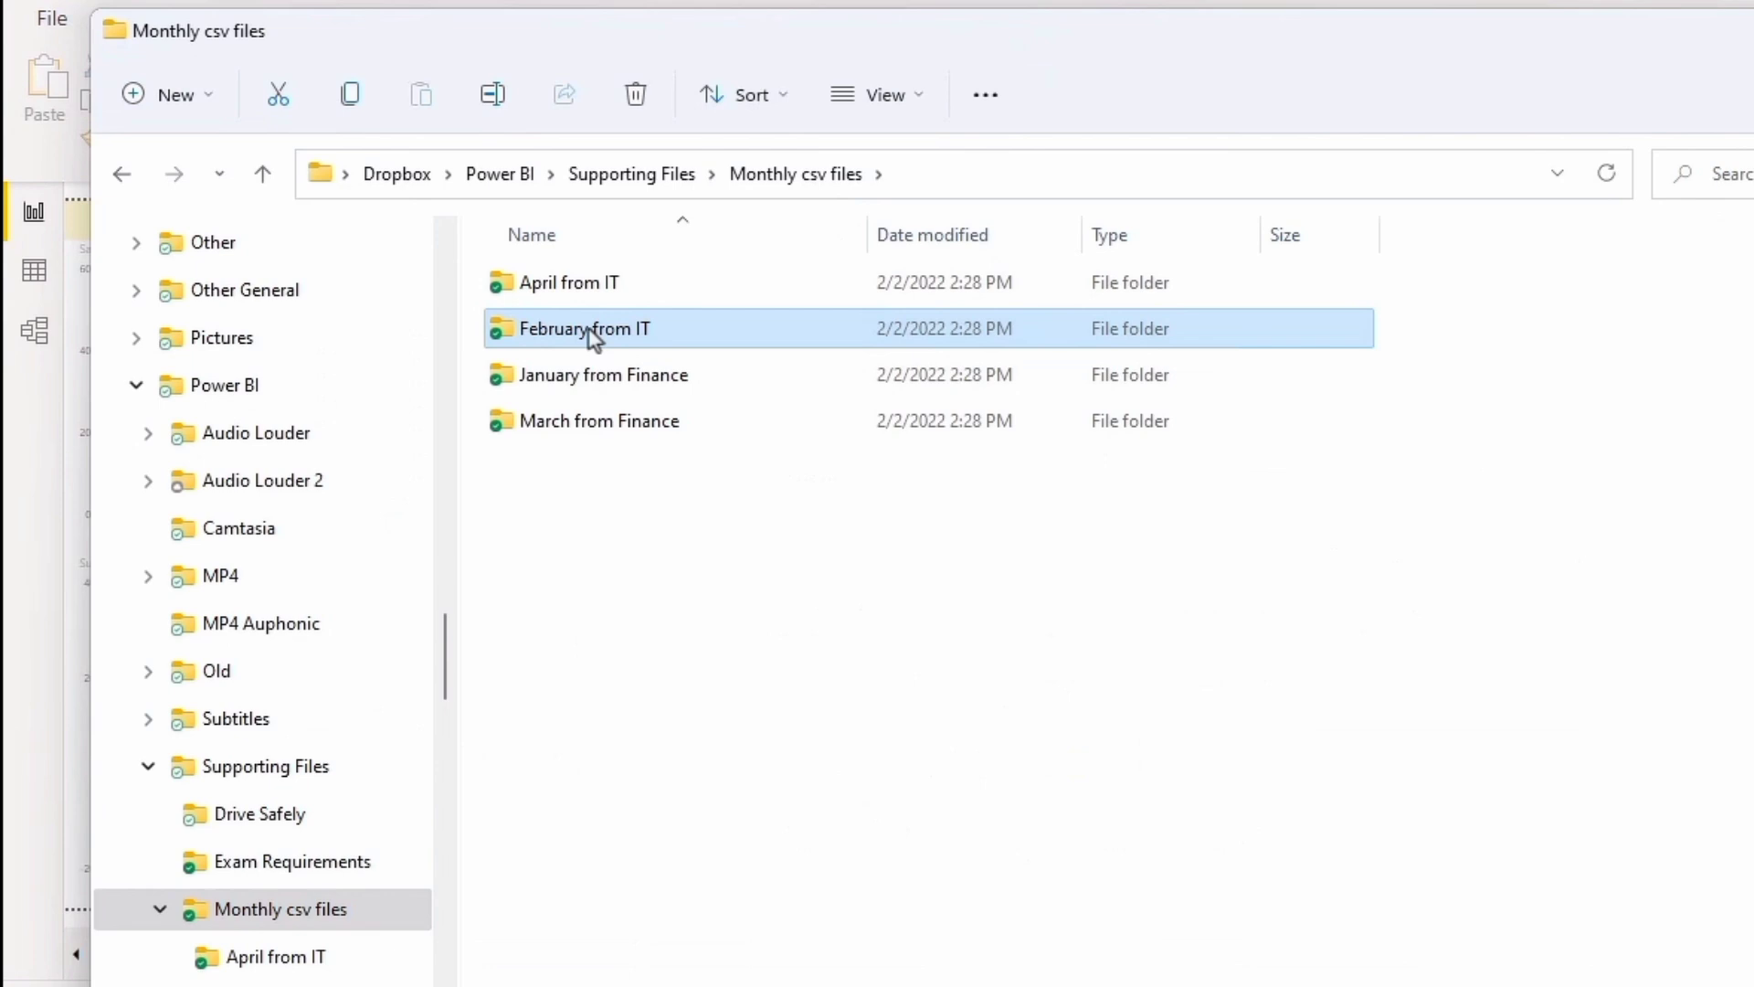
Peek into February from IT, return to Monthly csv files, and select its full folder path.
double_click(595, 341)
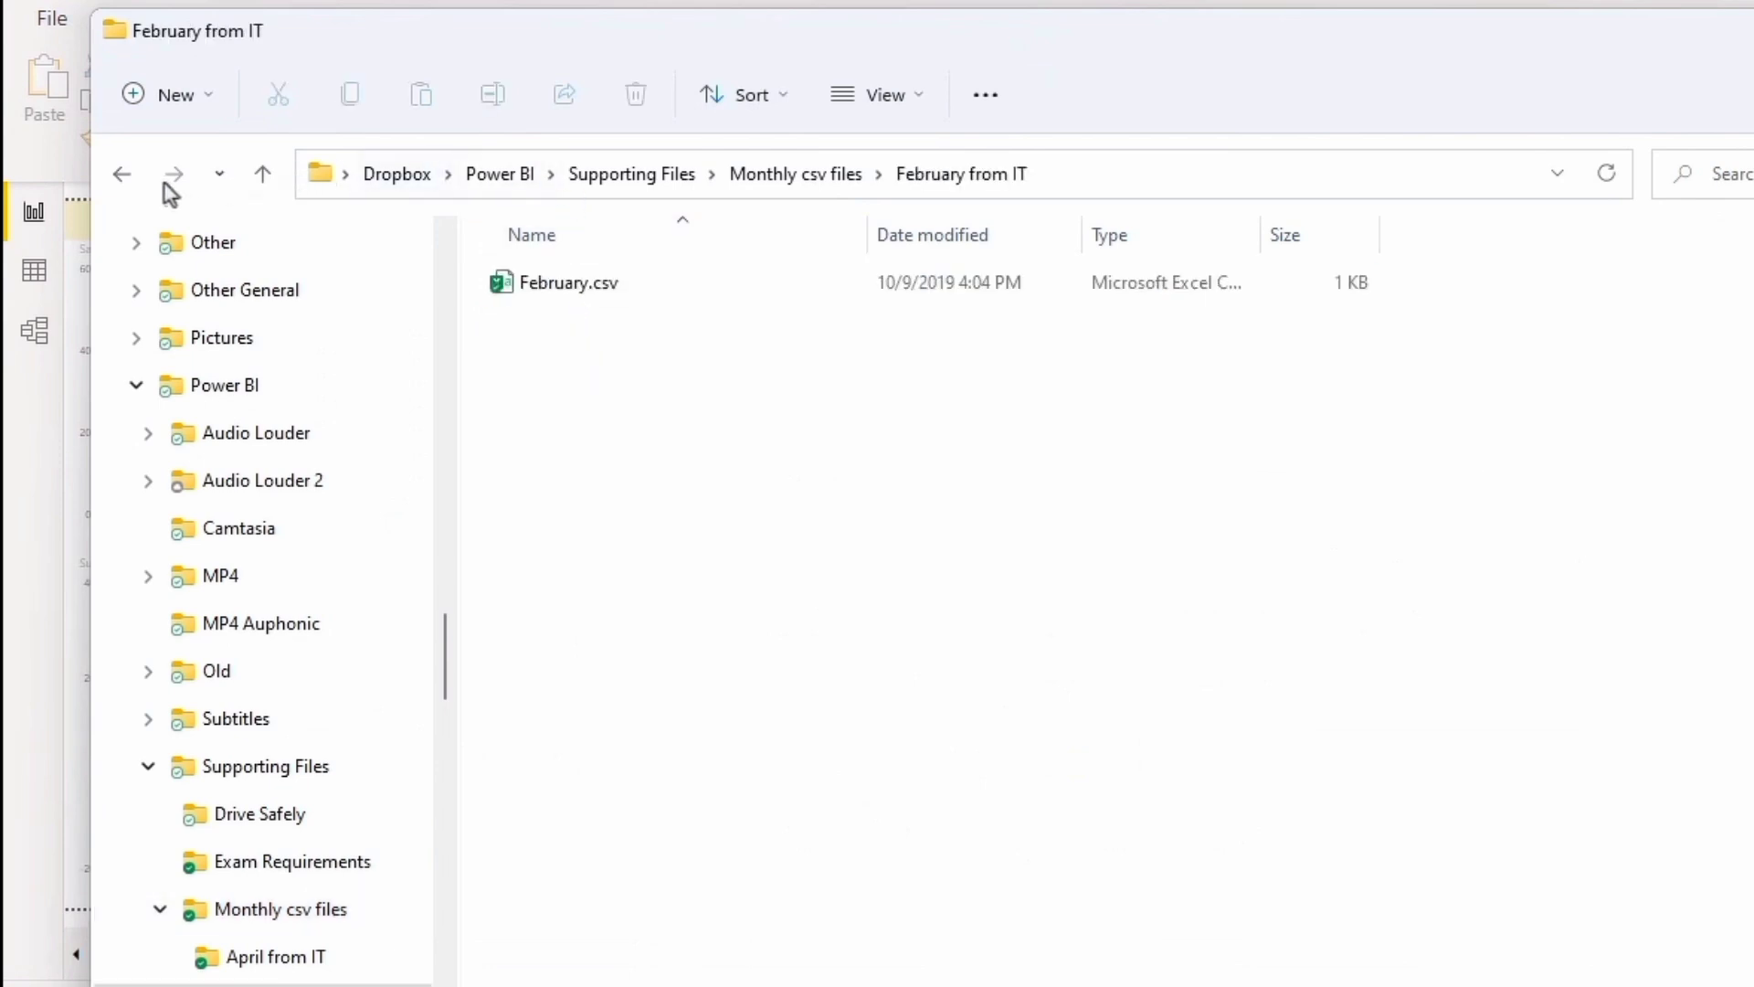
click(125, 176)
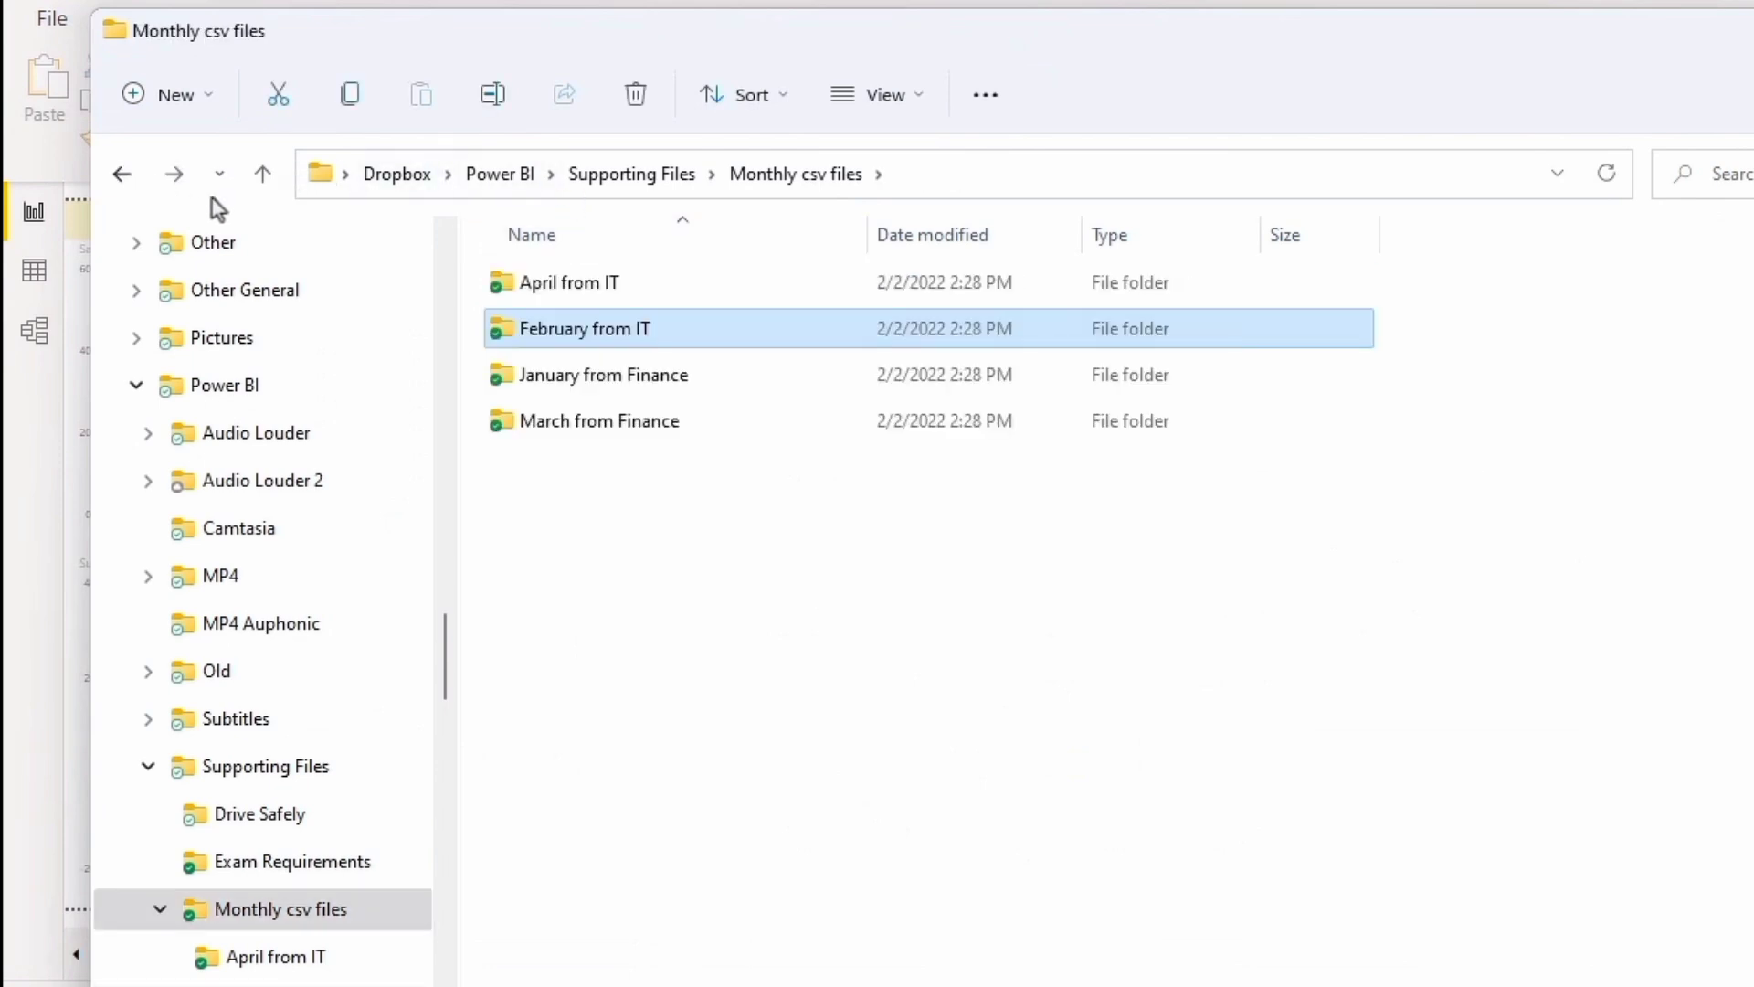
click(998, 177)
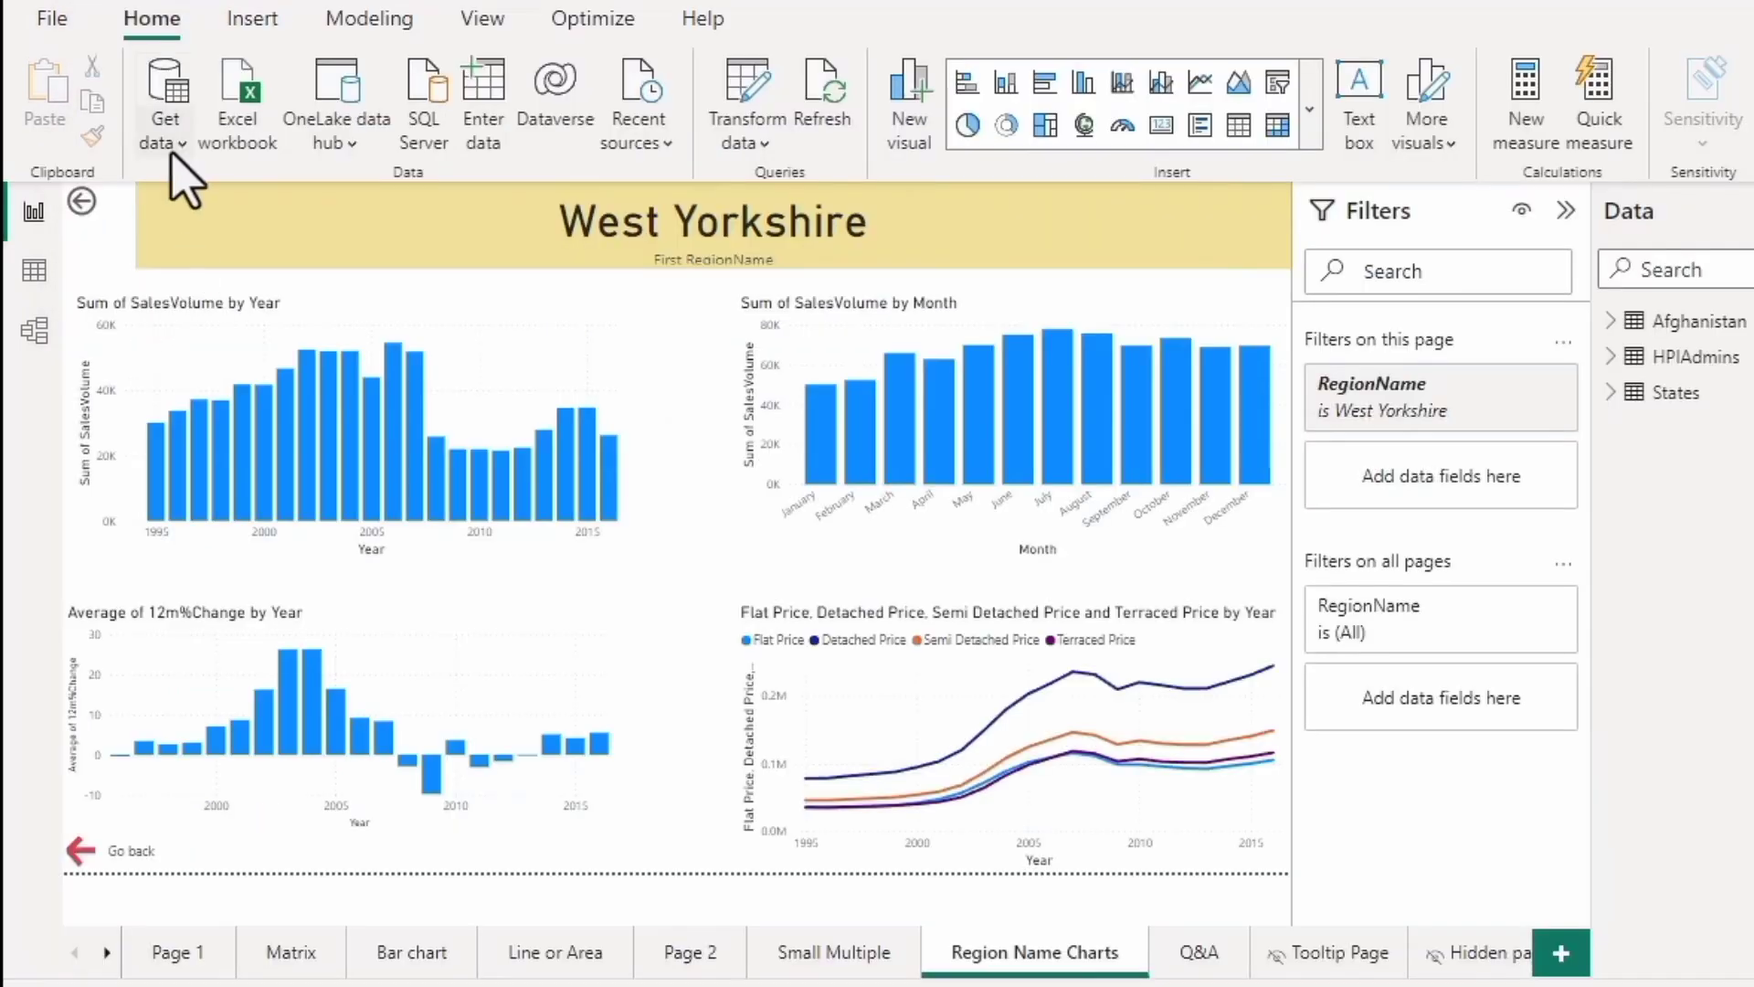
Connect a Folder data source using the pasted Monthly csv files path.
click(167, 128)
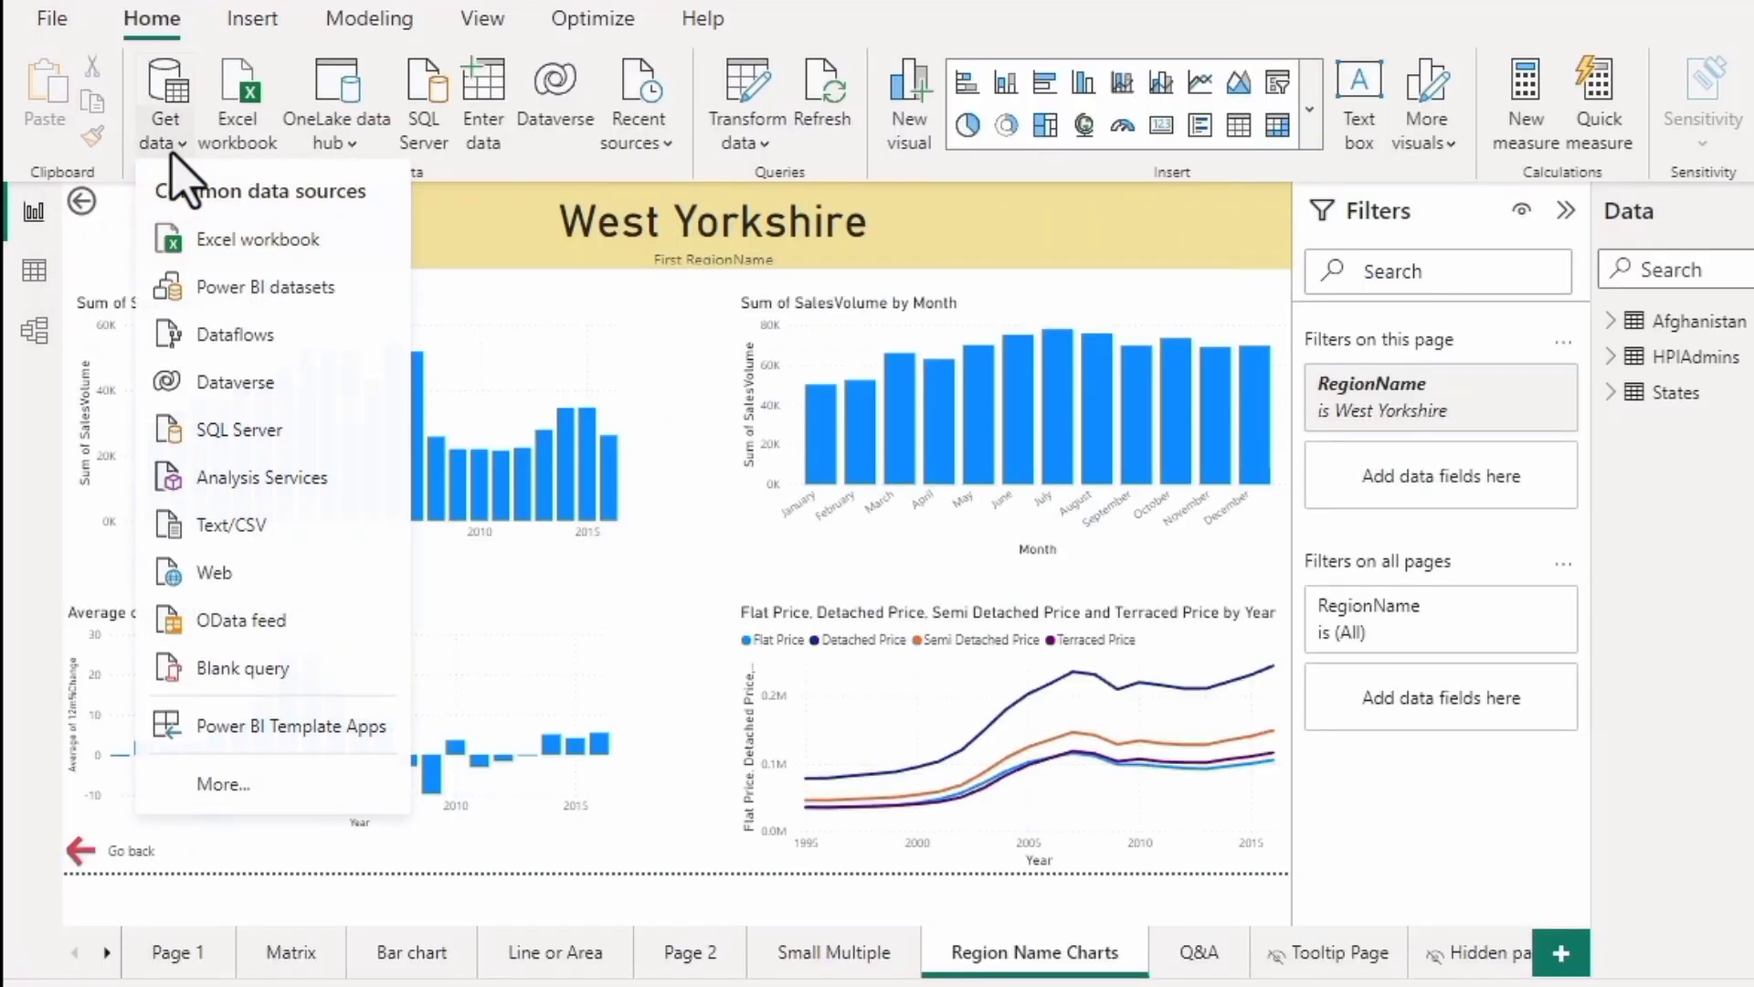
click(224, 786)
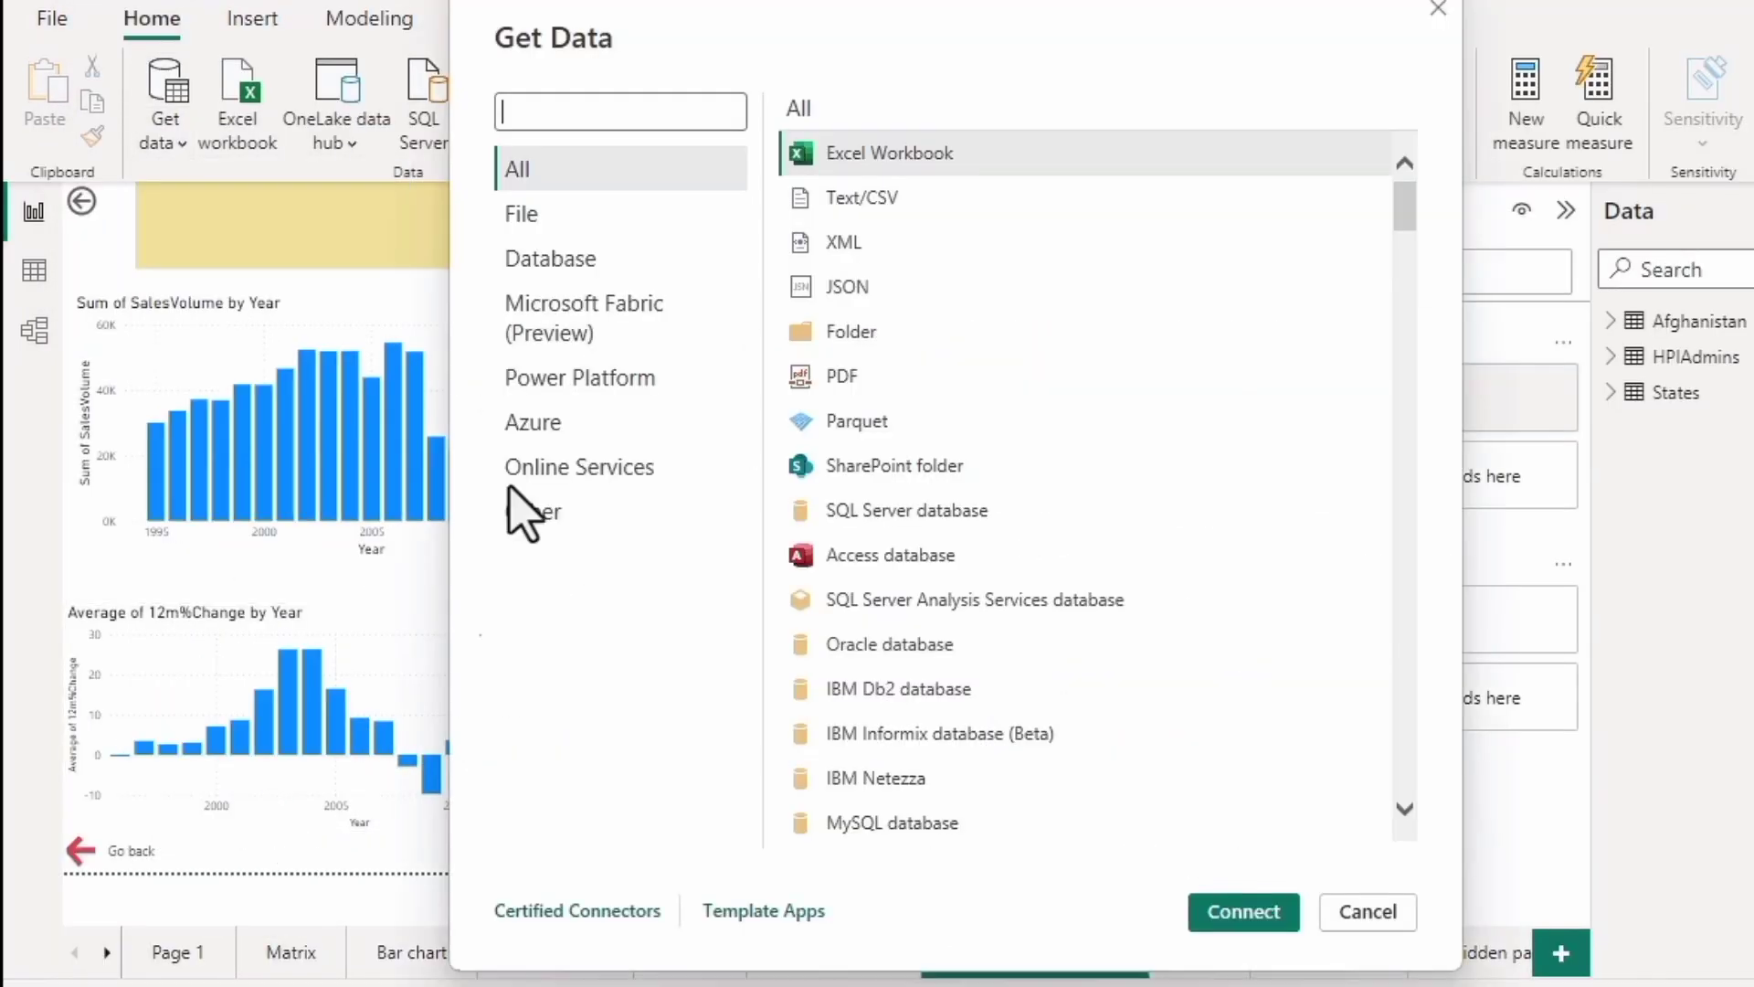
click(879, 348)
click(1233, 909)
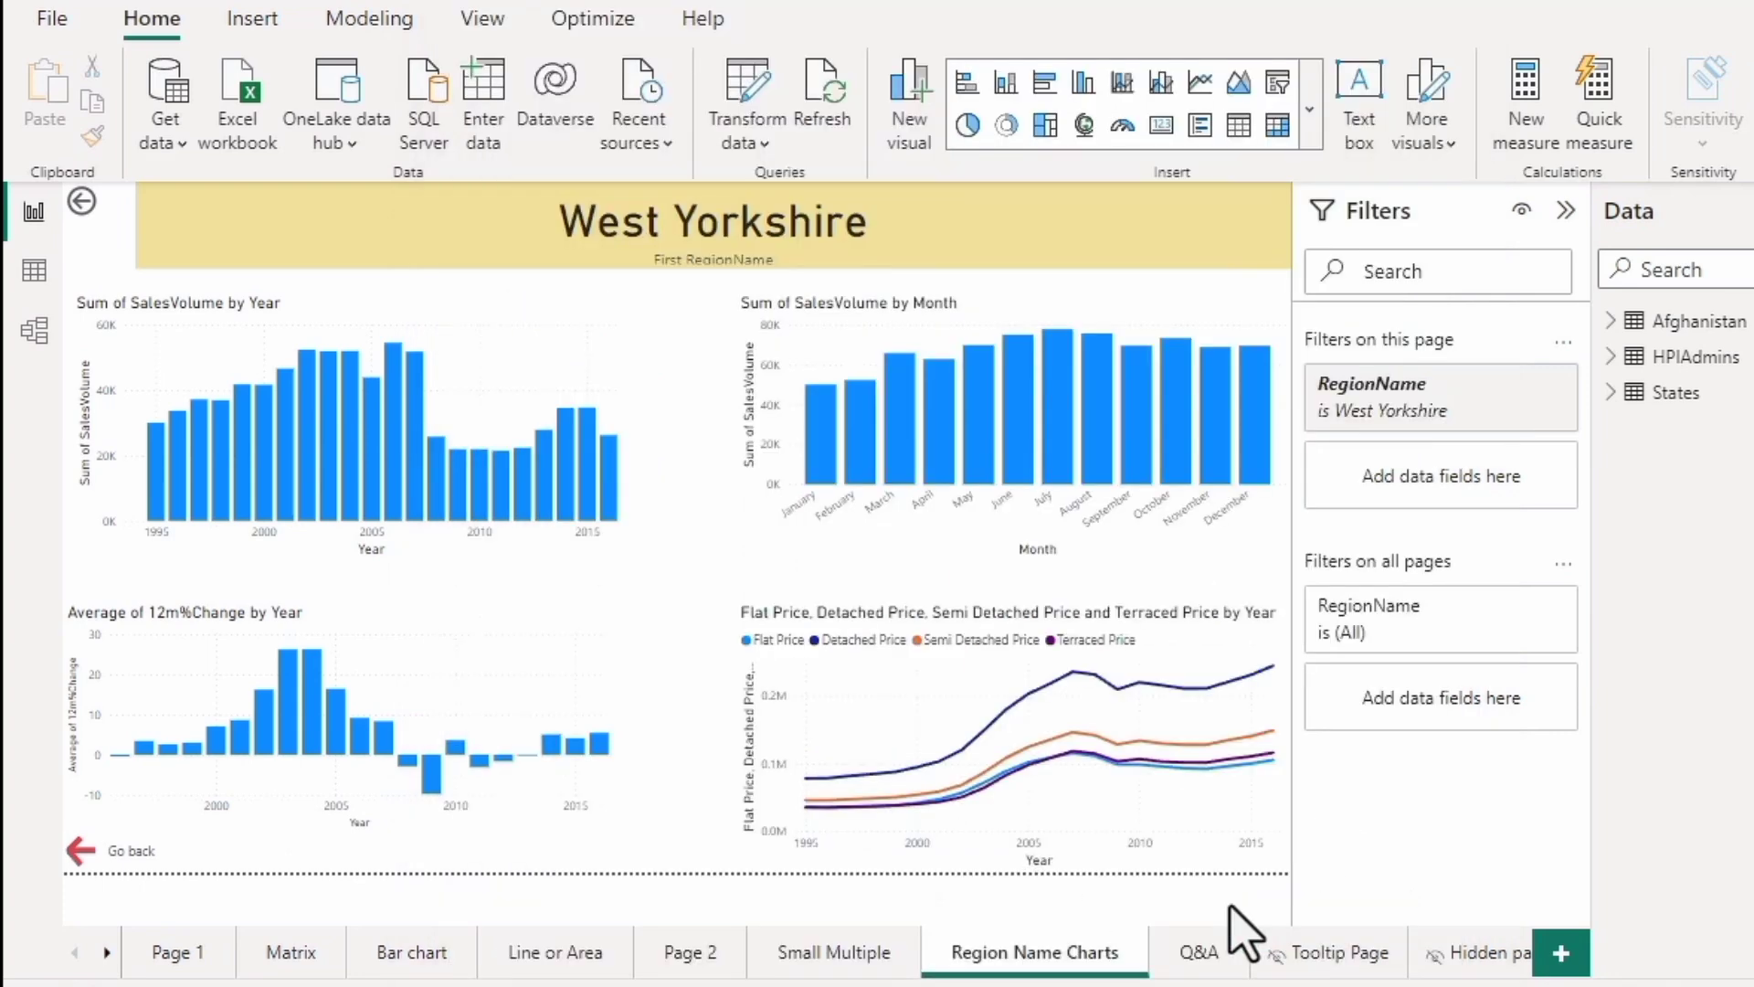
text(D:\Dropbox\Dropbox\Power BI\Data\Monthly csv files)
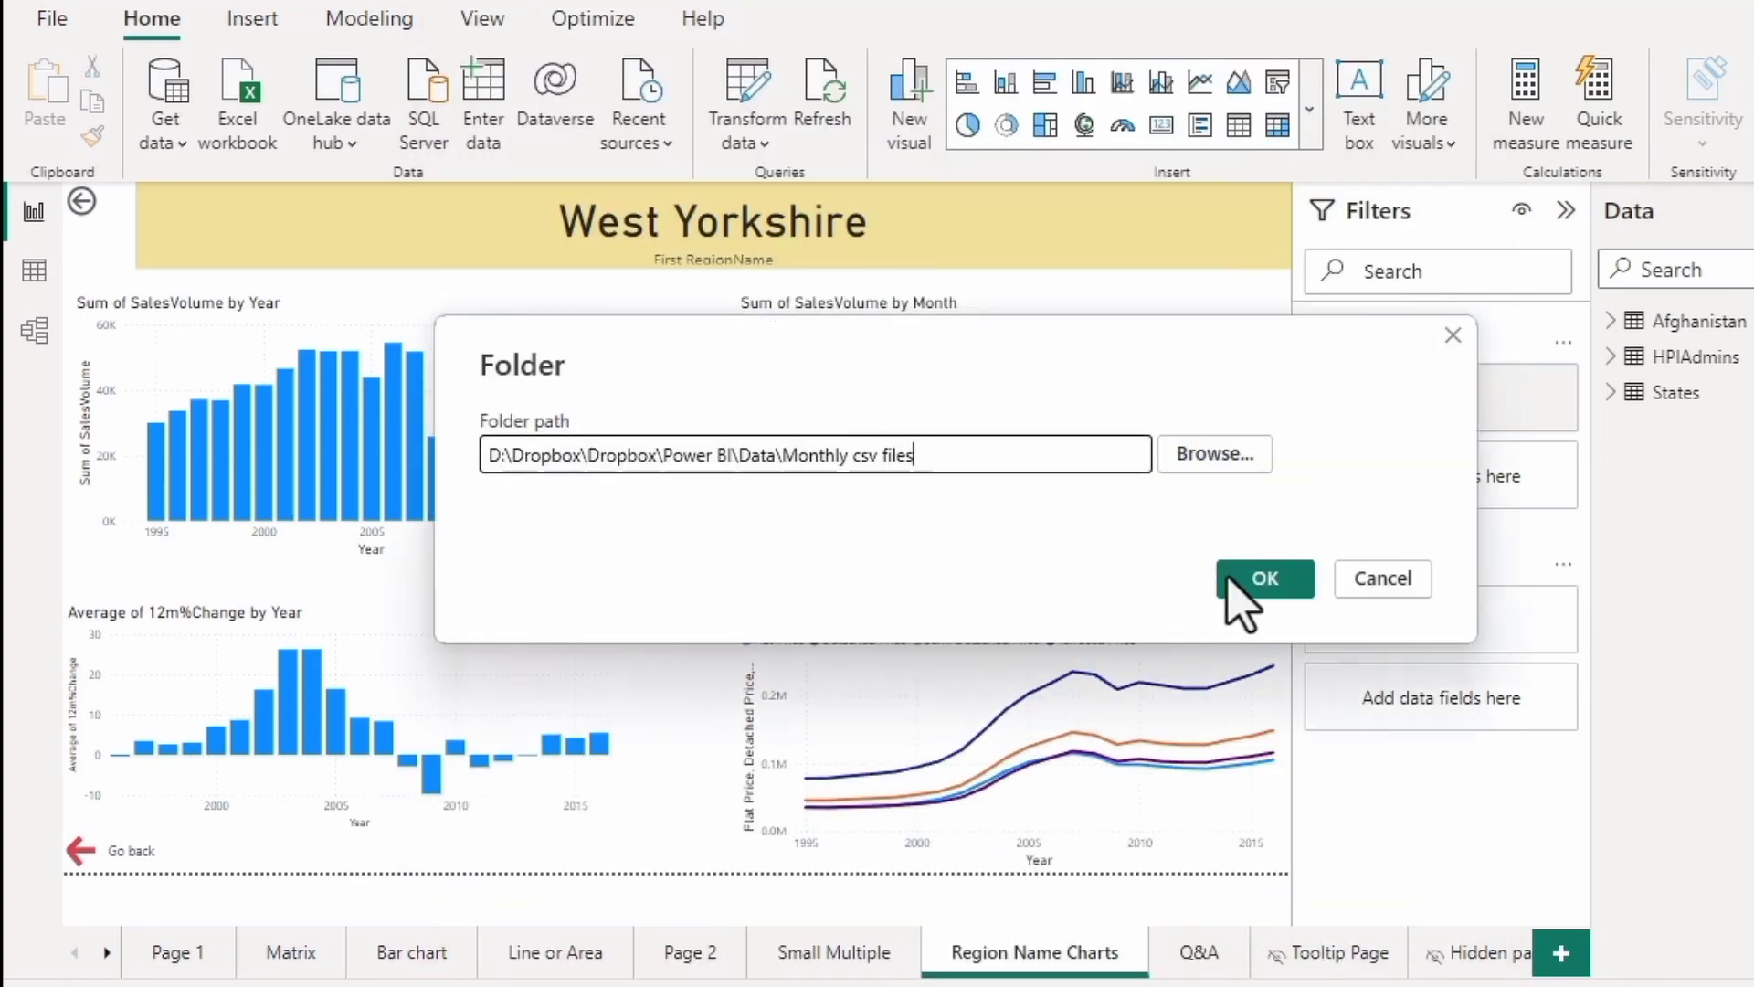
click(1254, 585)
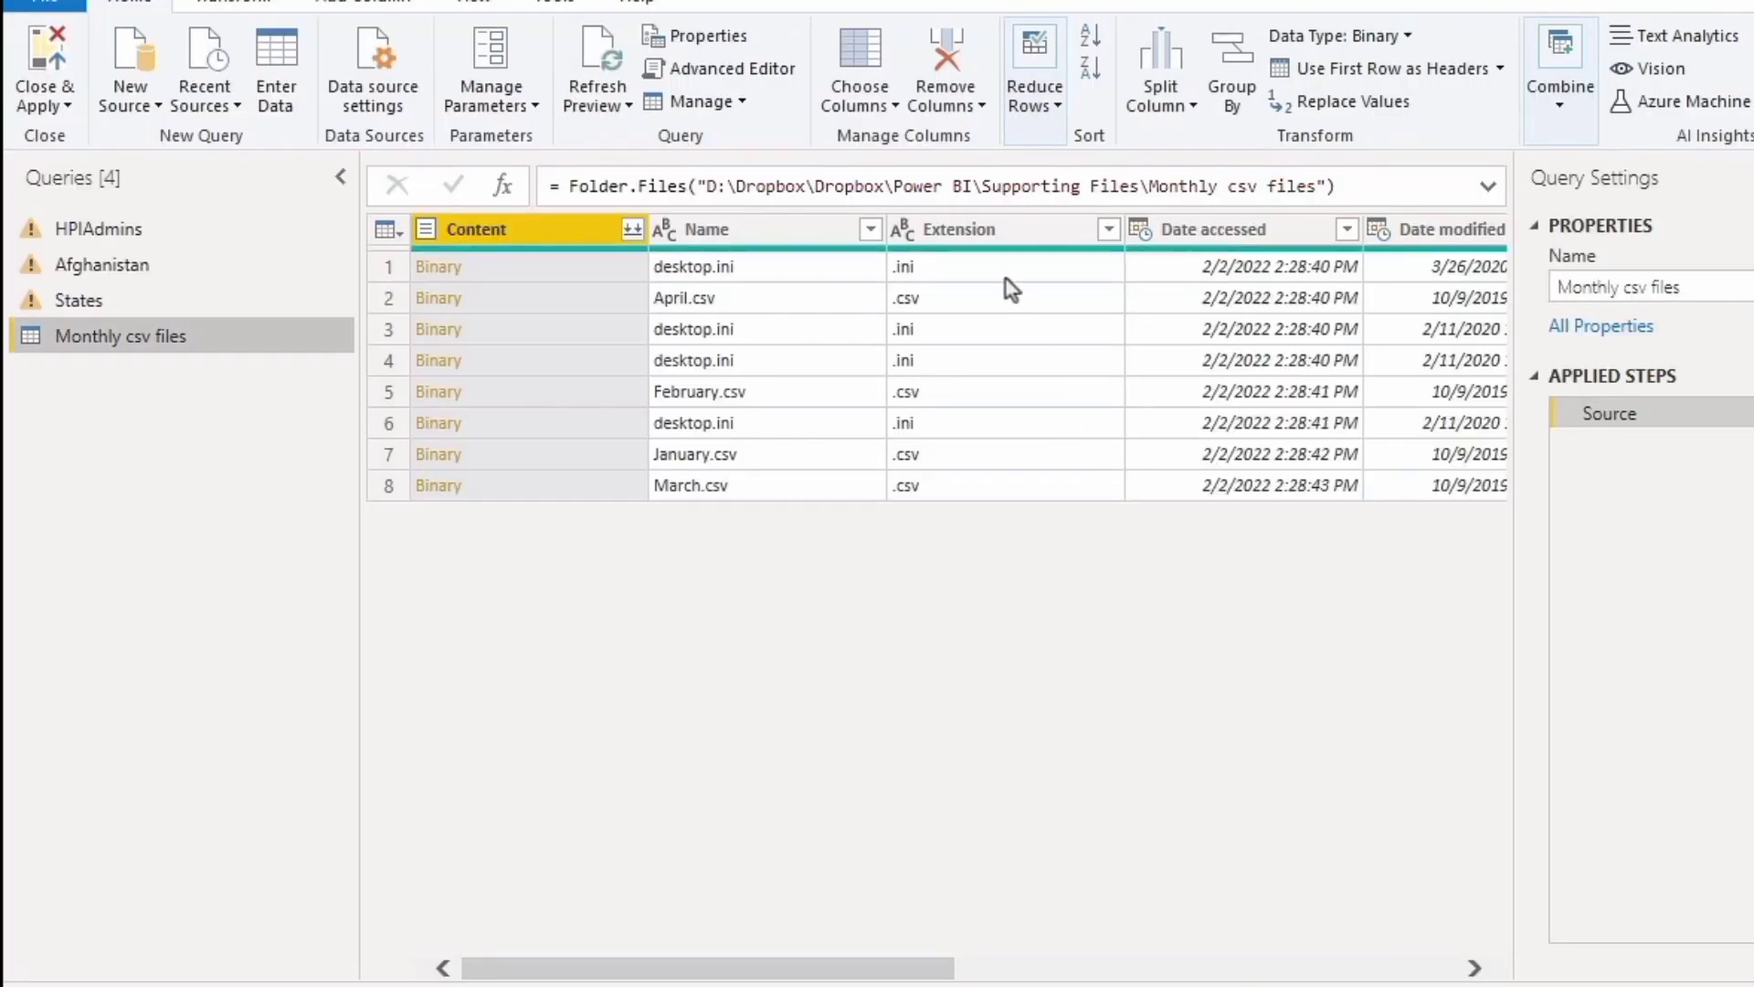
Filter the file list's Extension column to keep only .csv files.
click(1009, 272)
click(1109, 229)
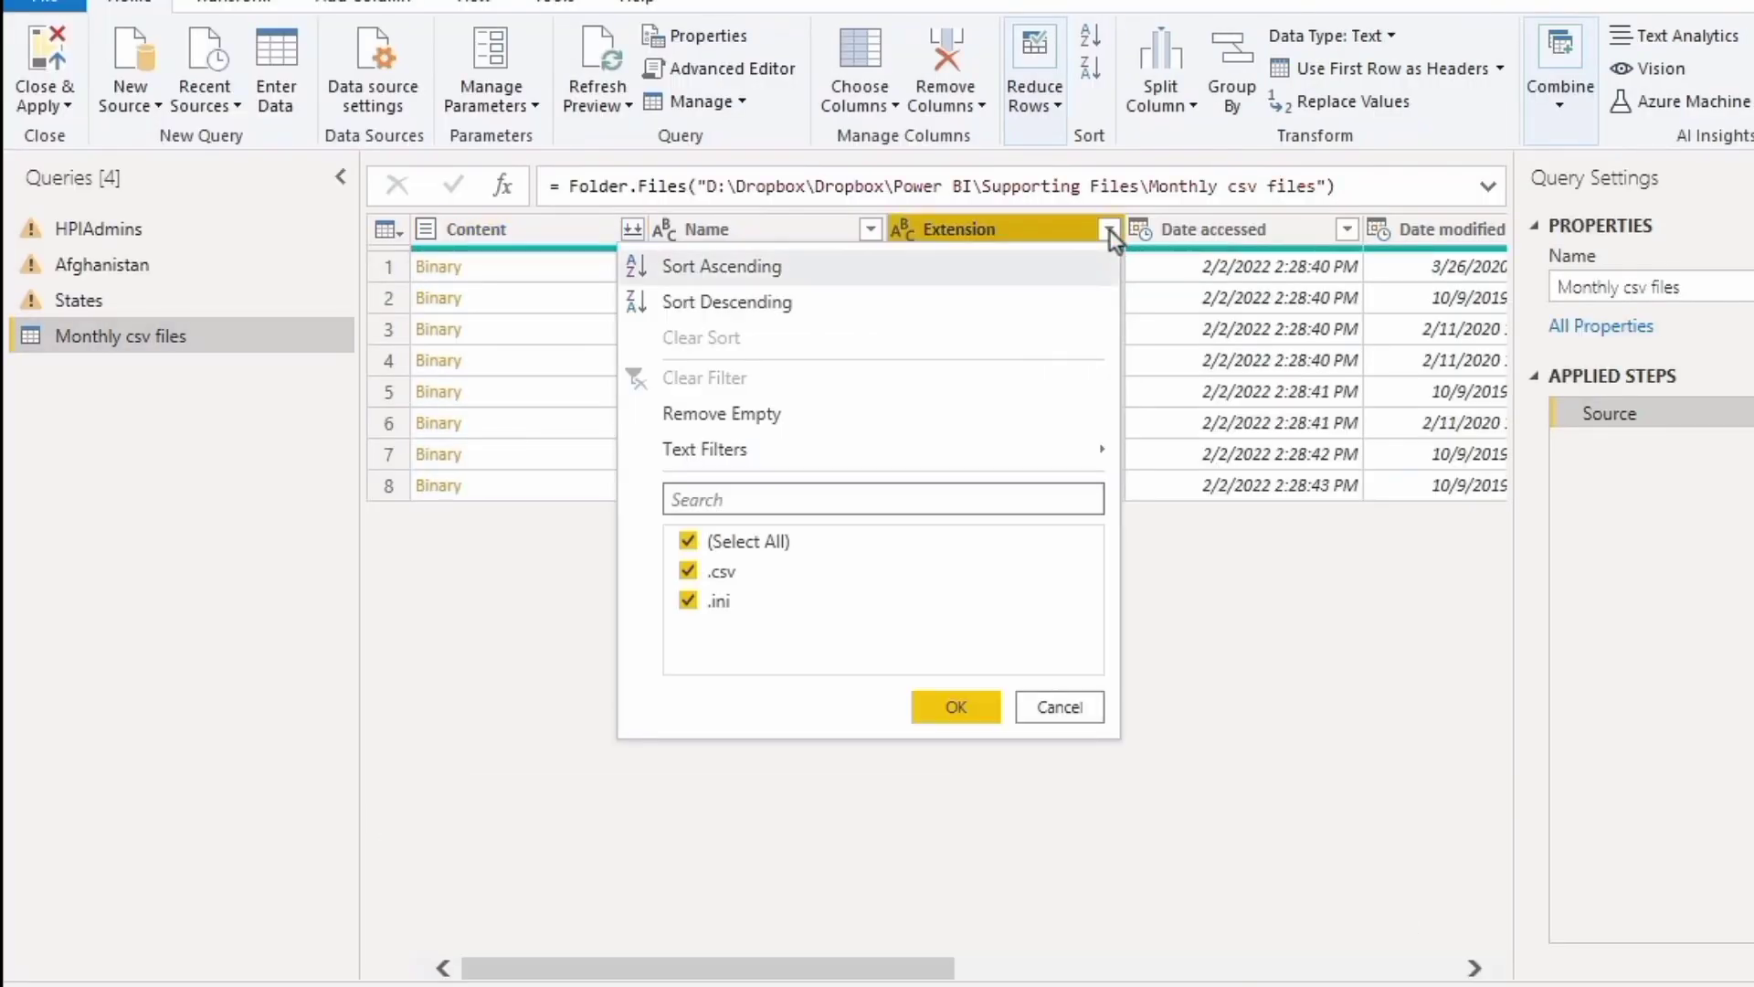
click(689, 600)
click(950, 711)
Combine the csv files' Content with default settings, leaving the Refresh Preview options unused.
click(634, 230)
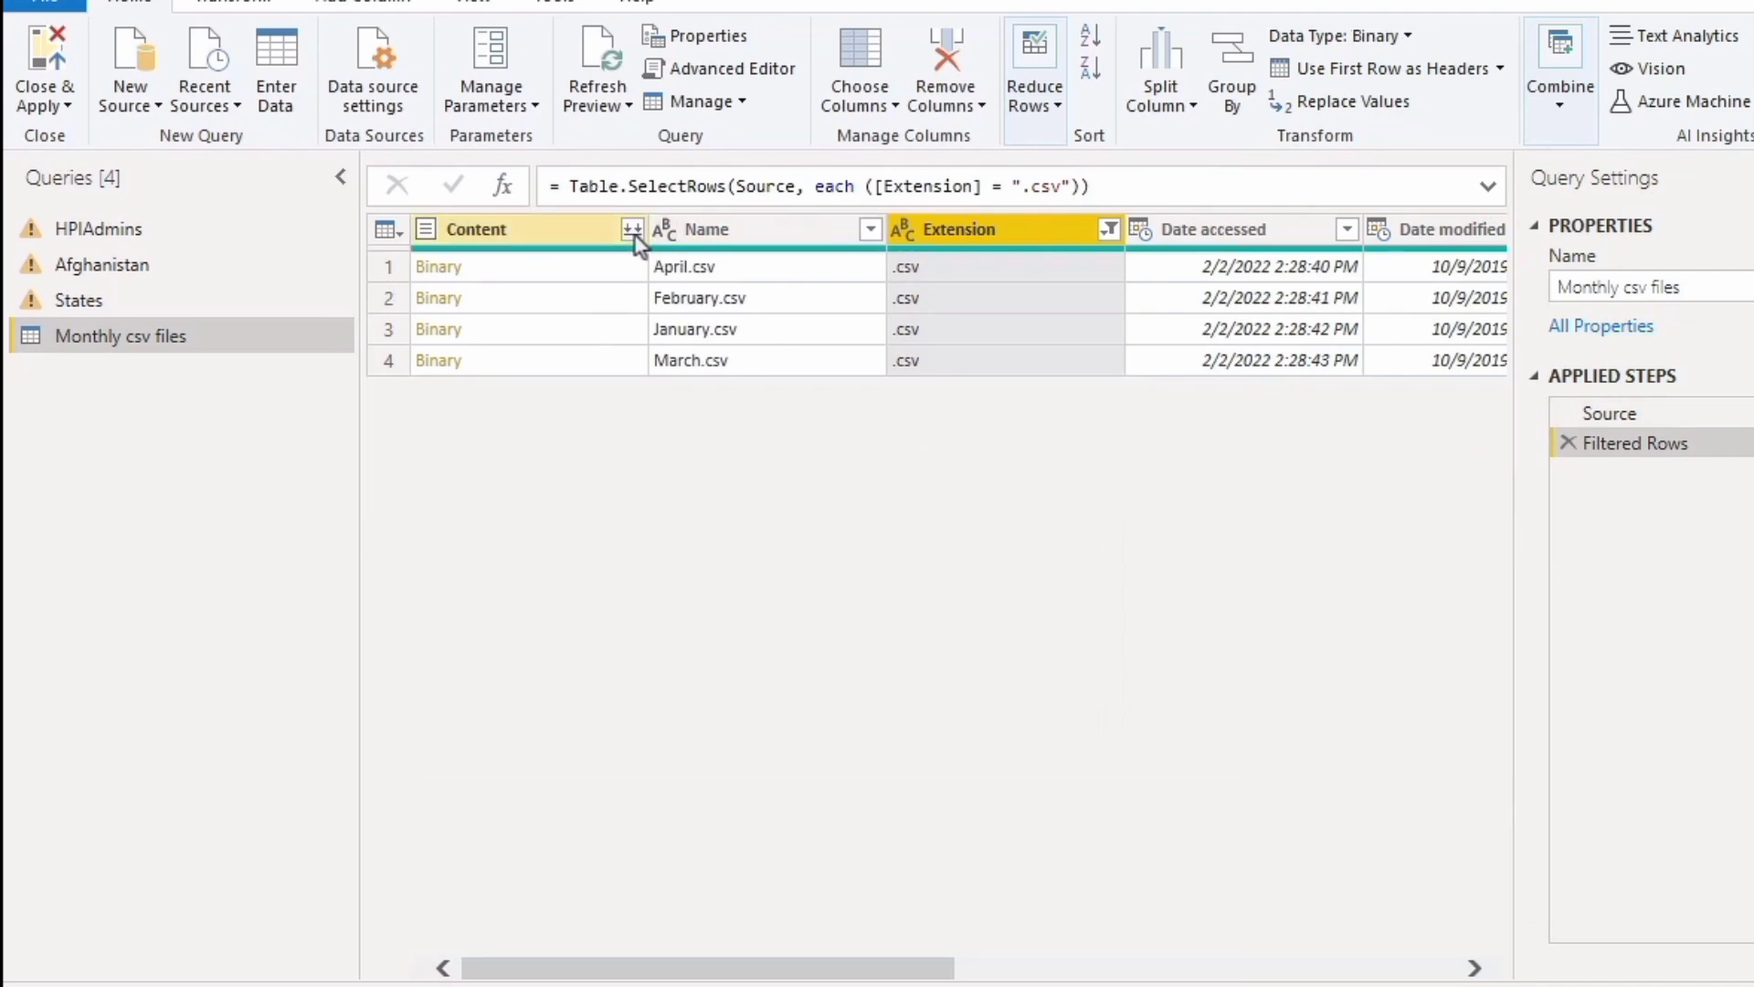
click(633, 230)
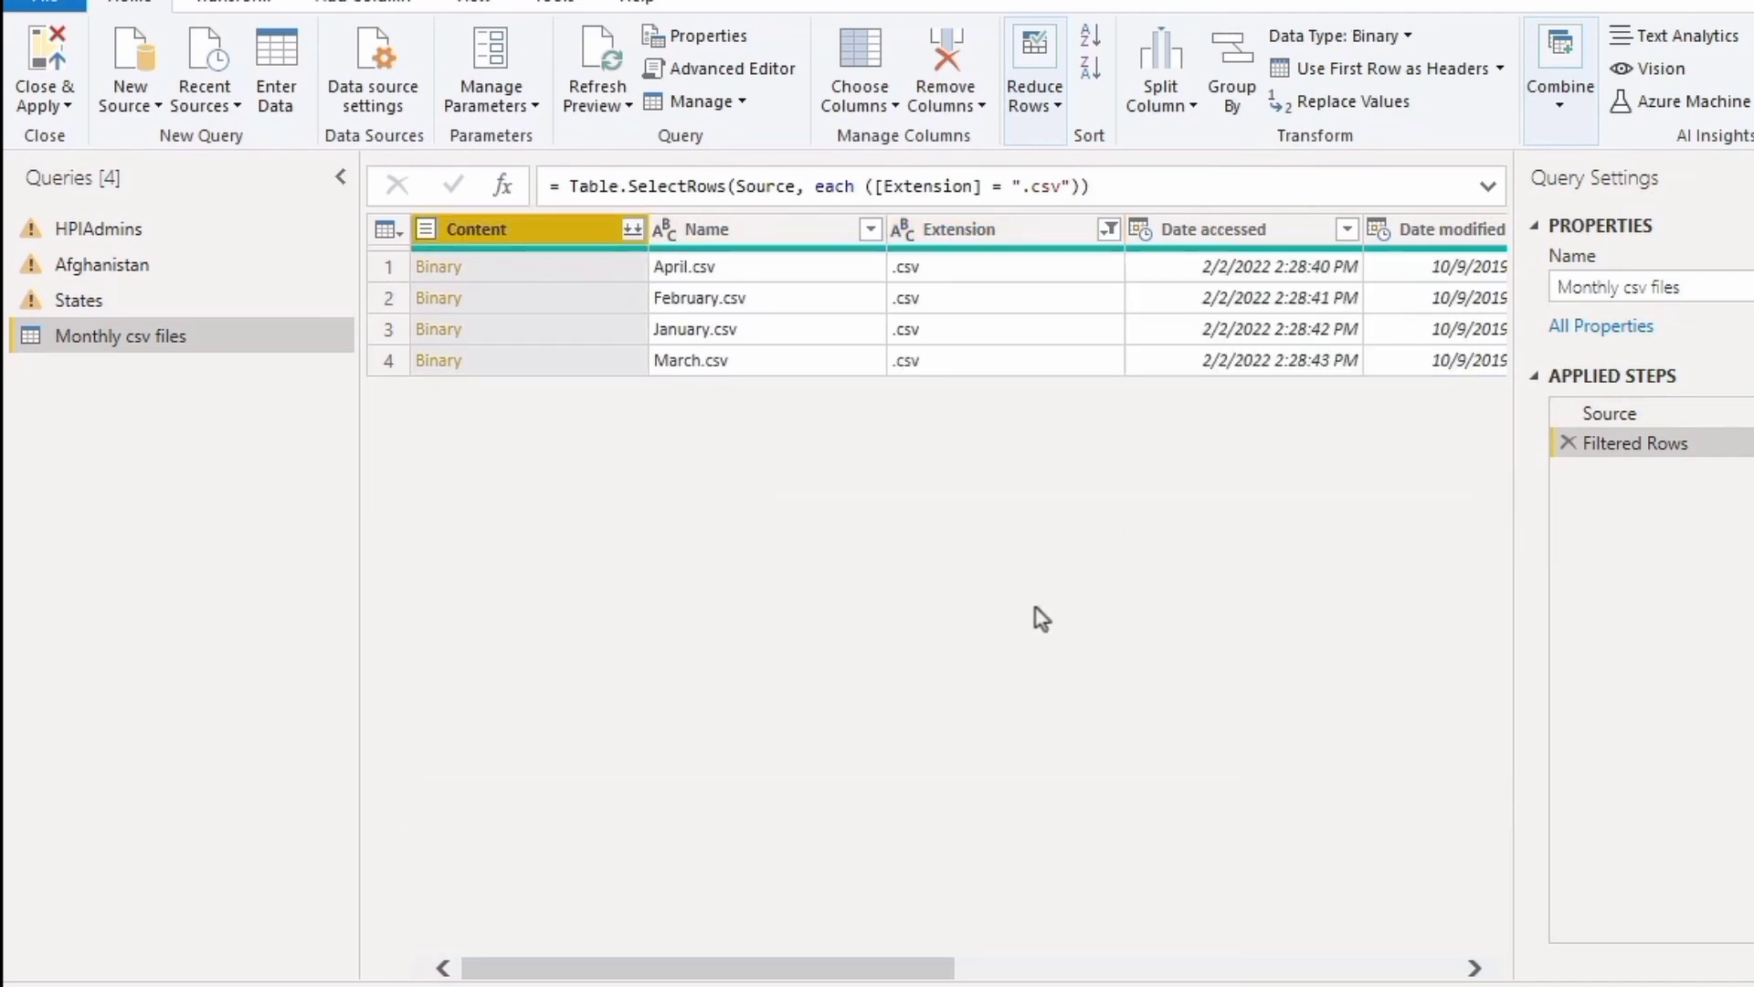
click(1389, 902)
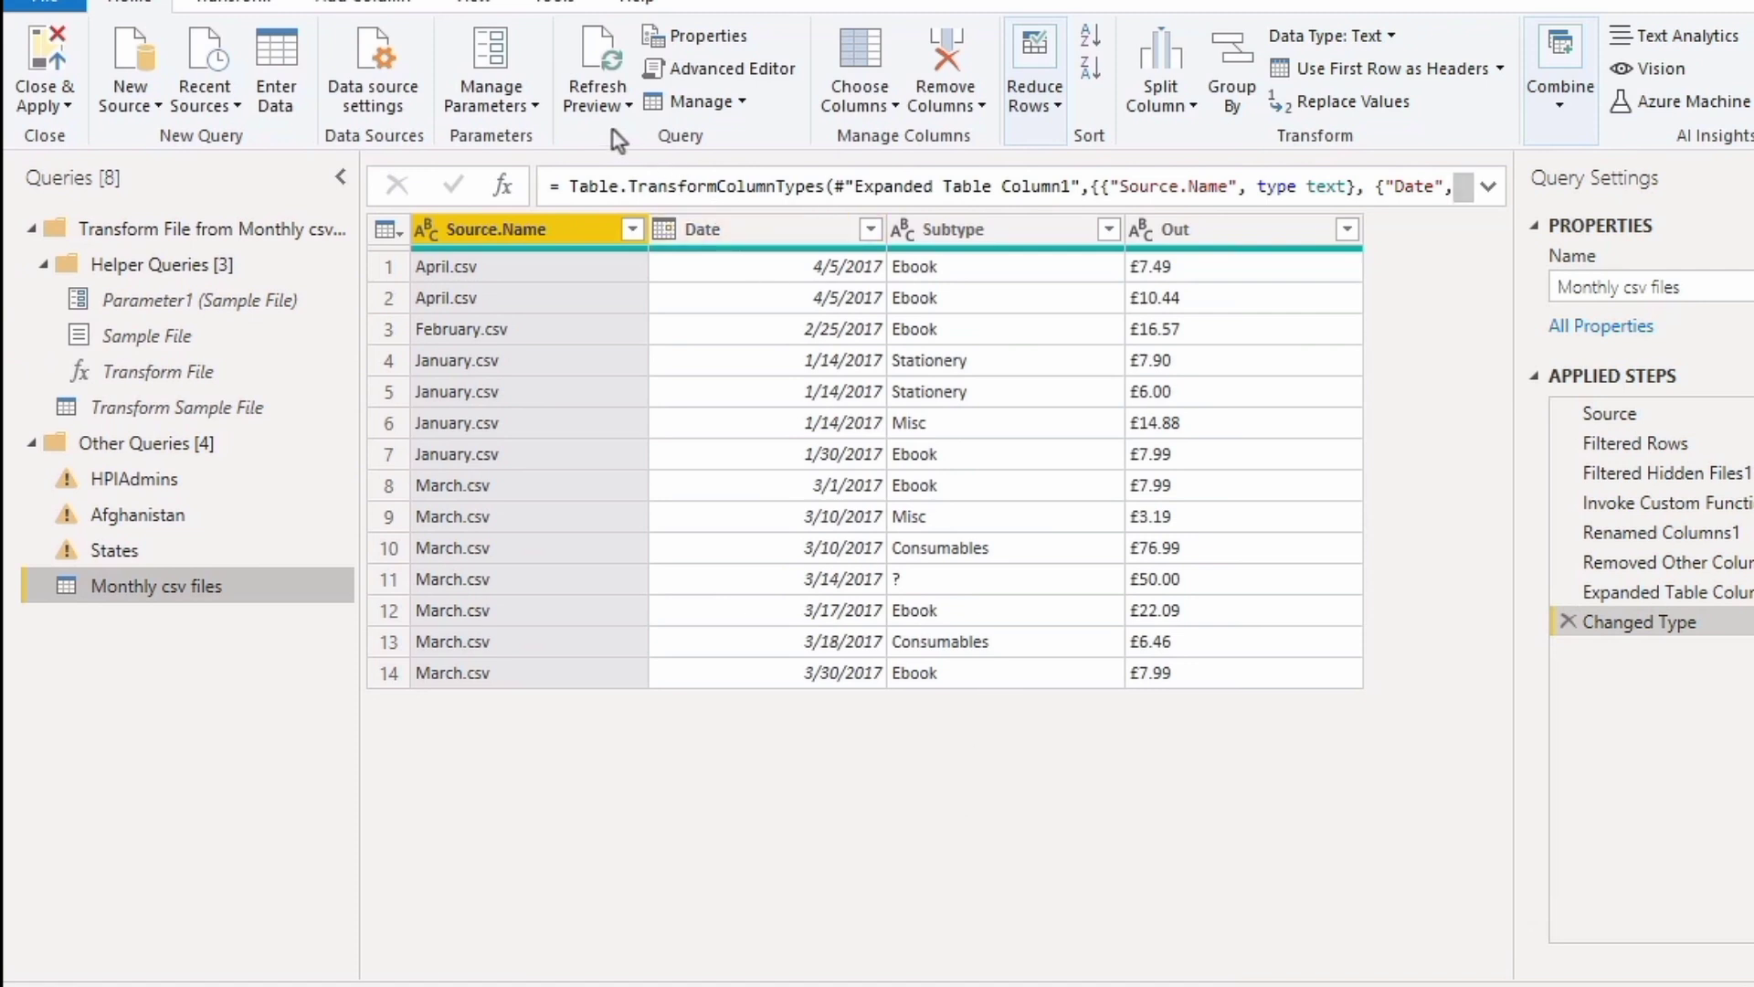
click(599, 101)
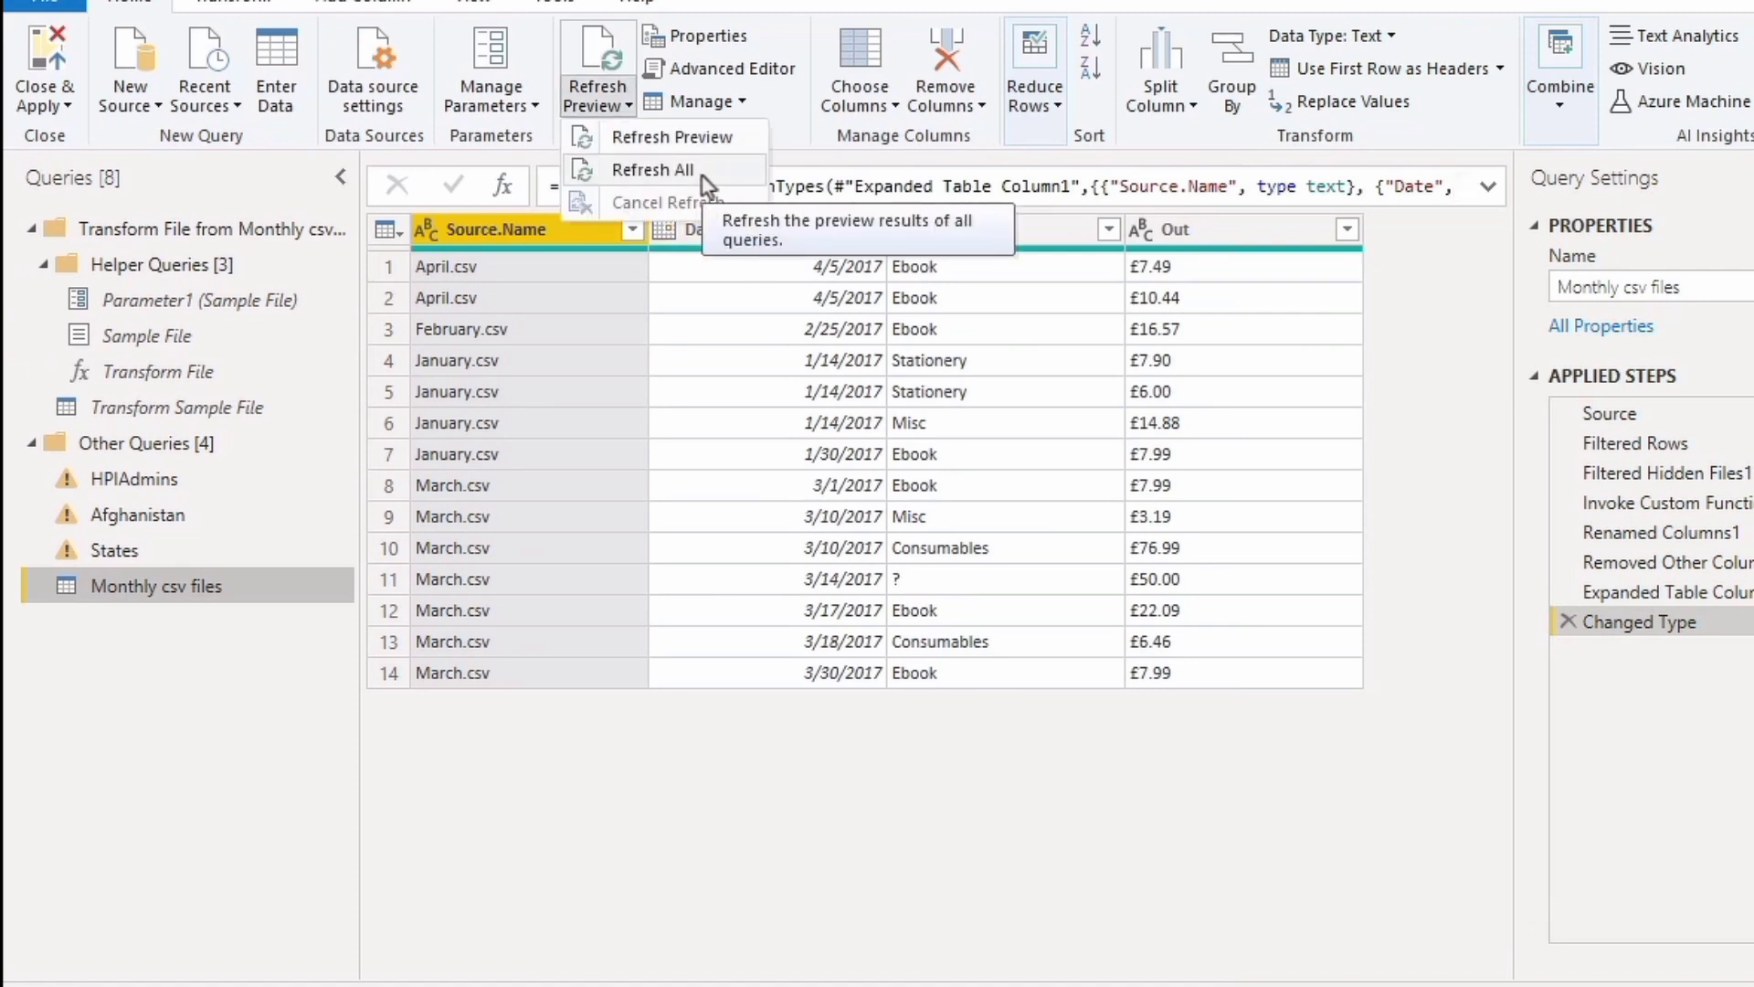
click(1465, 496)
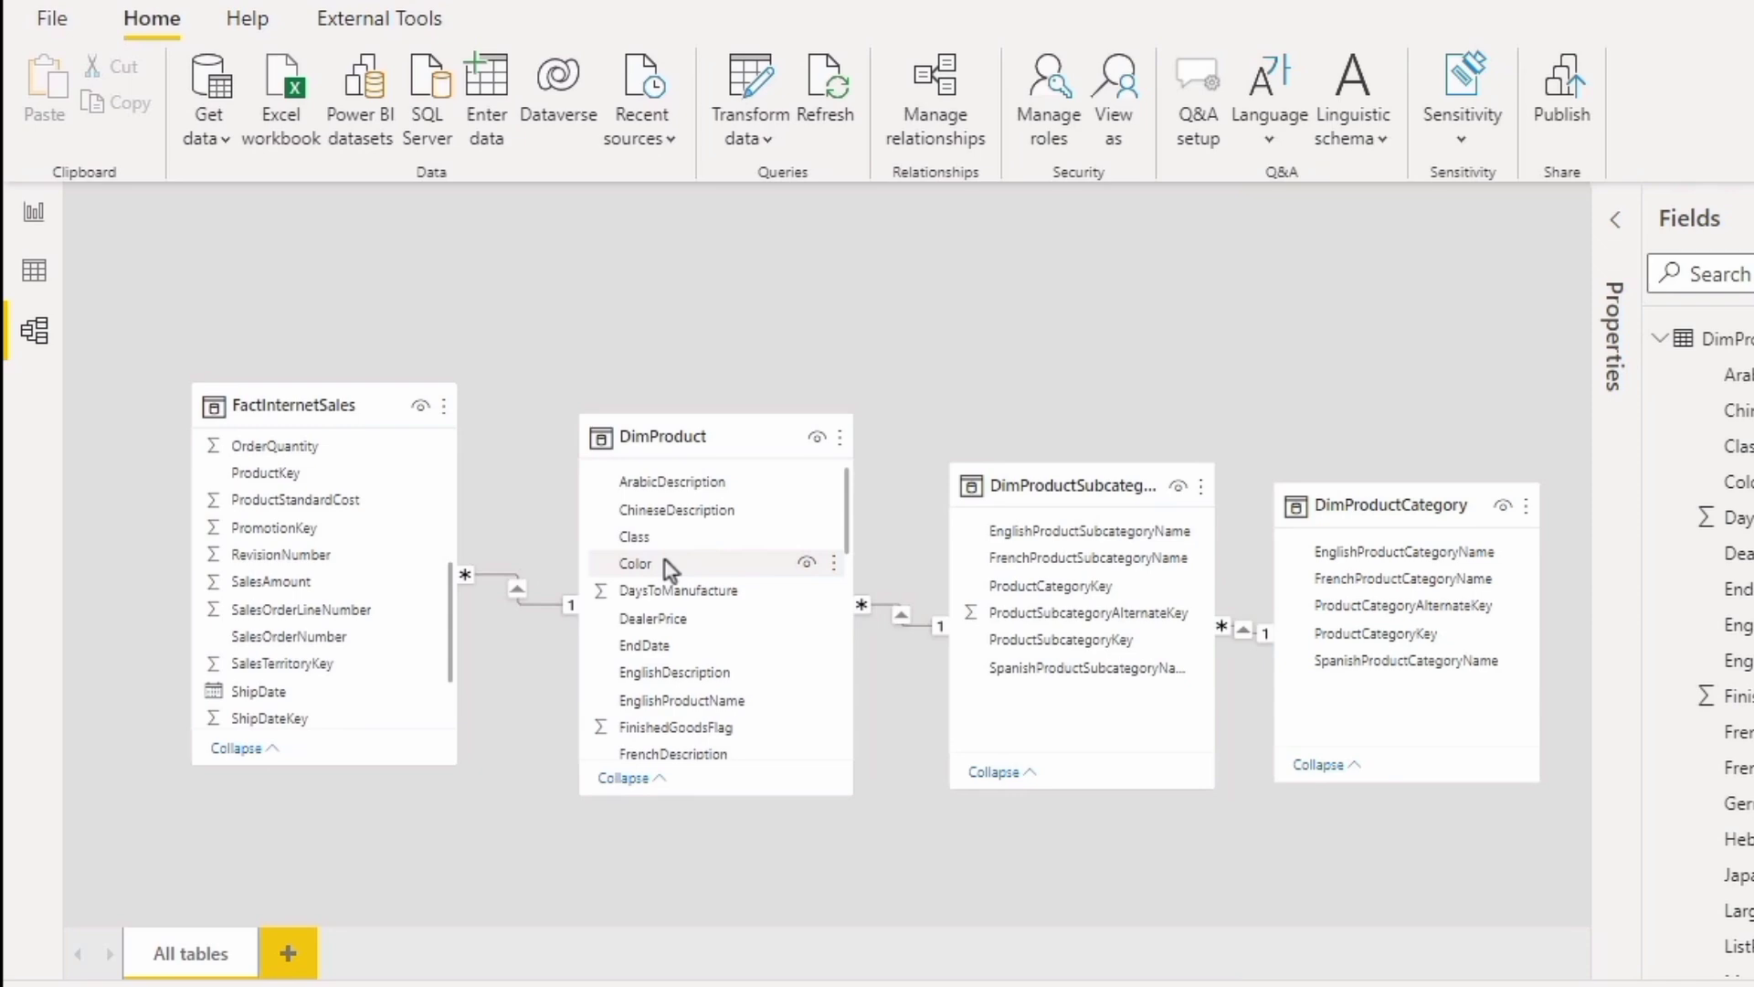
Inspect the FactInternetSales–DimProduct relationship unchanged, then bring up DimProduct's rows and table actions in Data view.
double_click(515, 594)
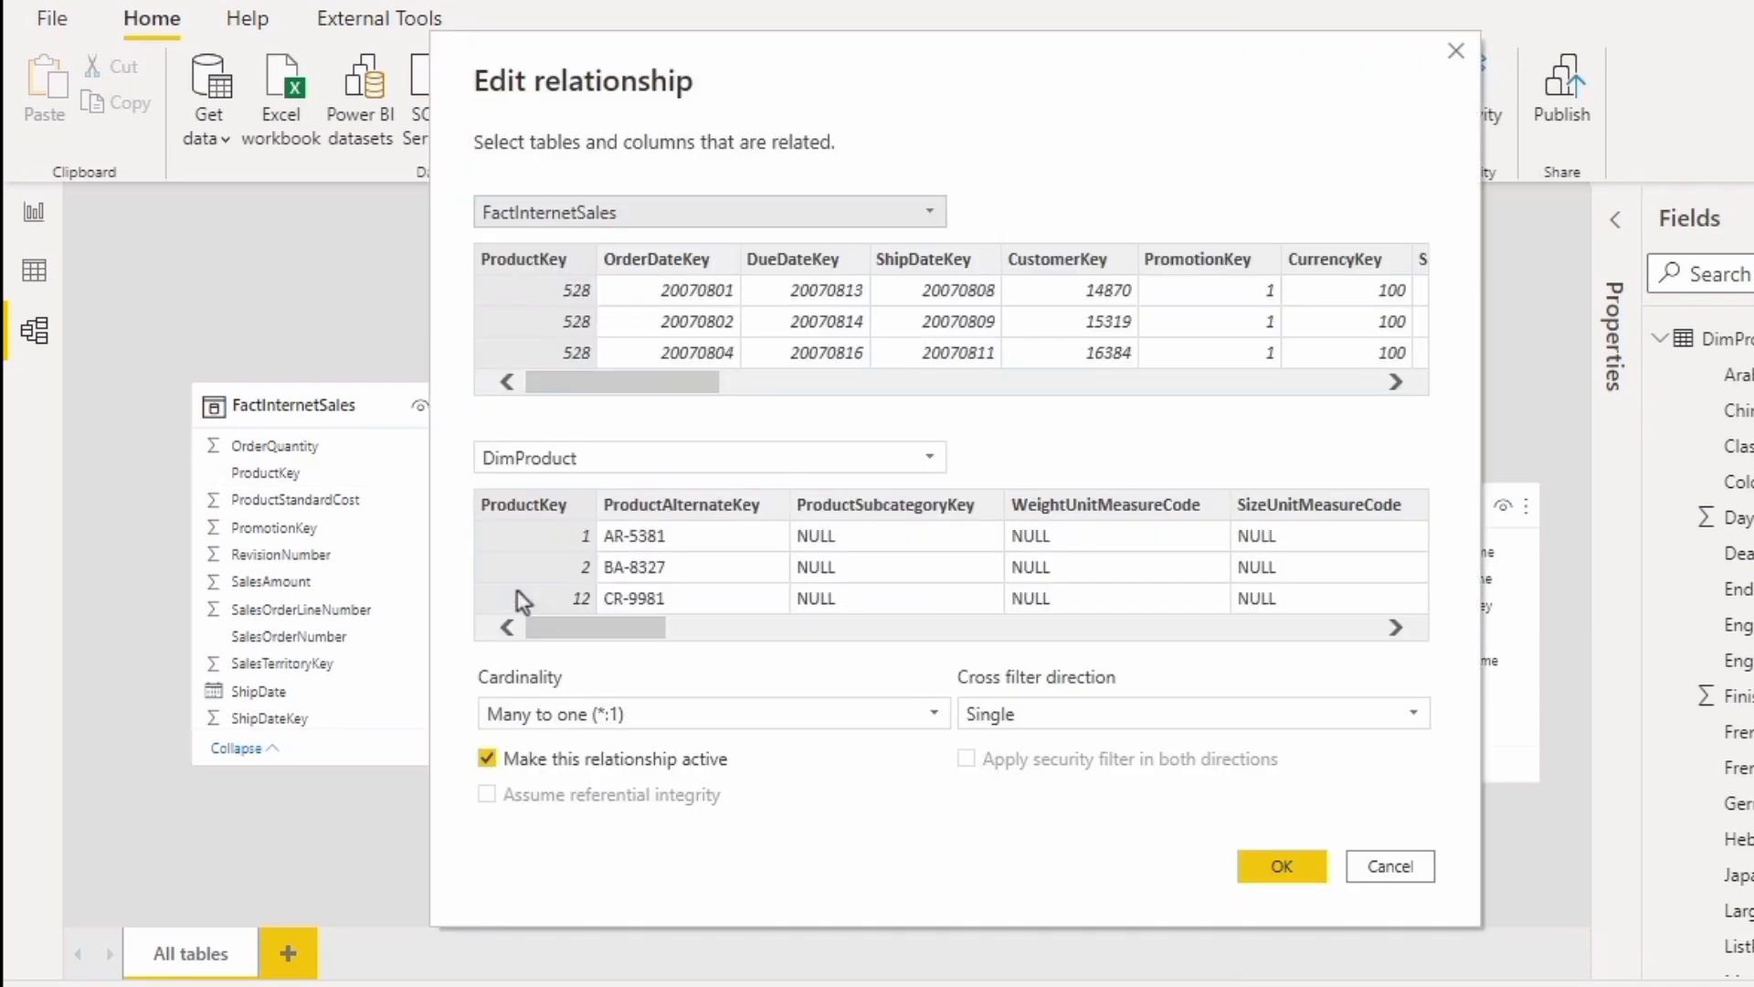
click(1390, 866)
click(36, 279)
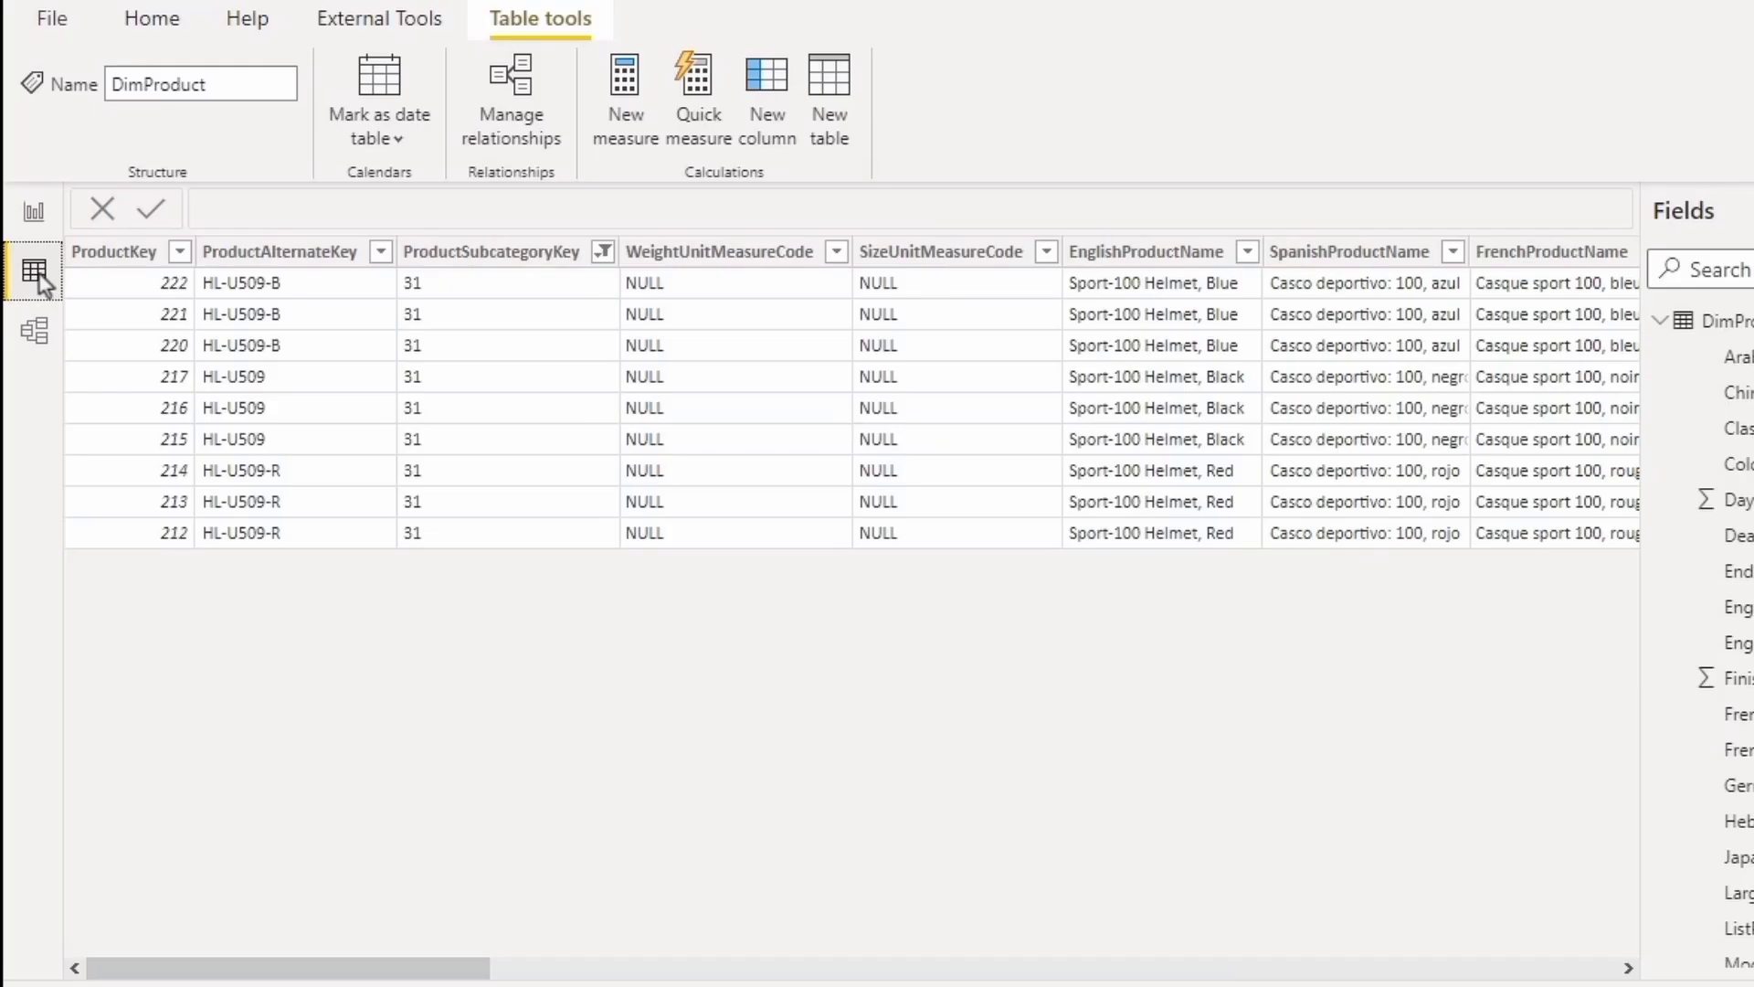
right_click(1718, 319)
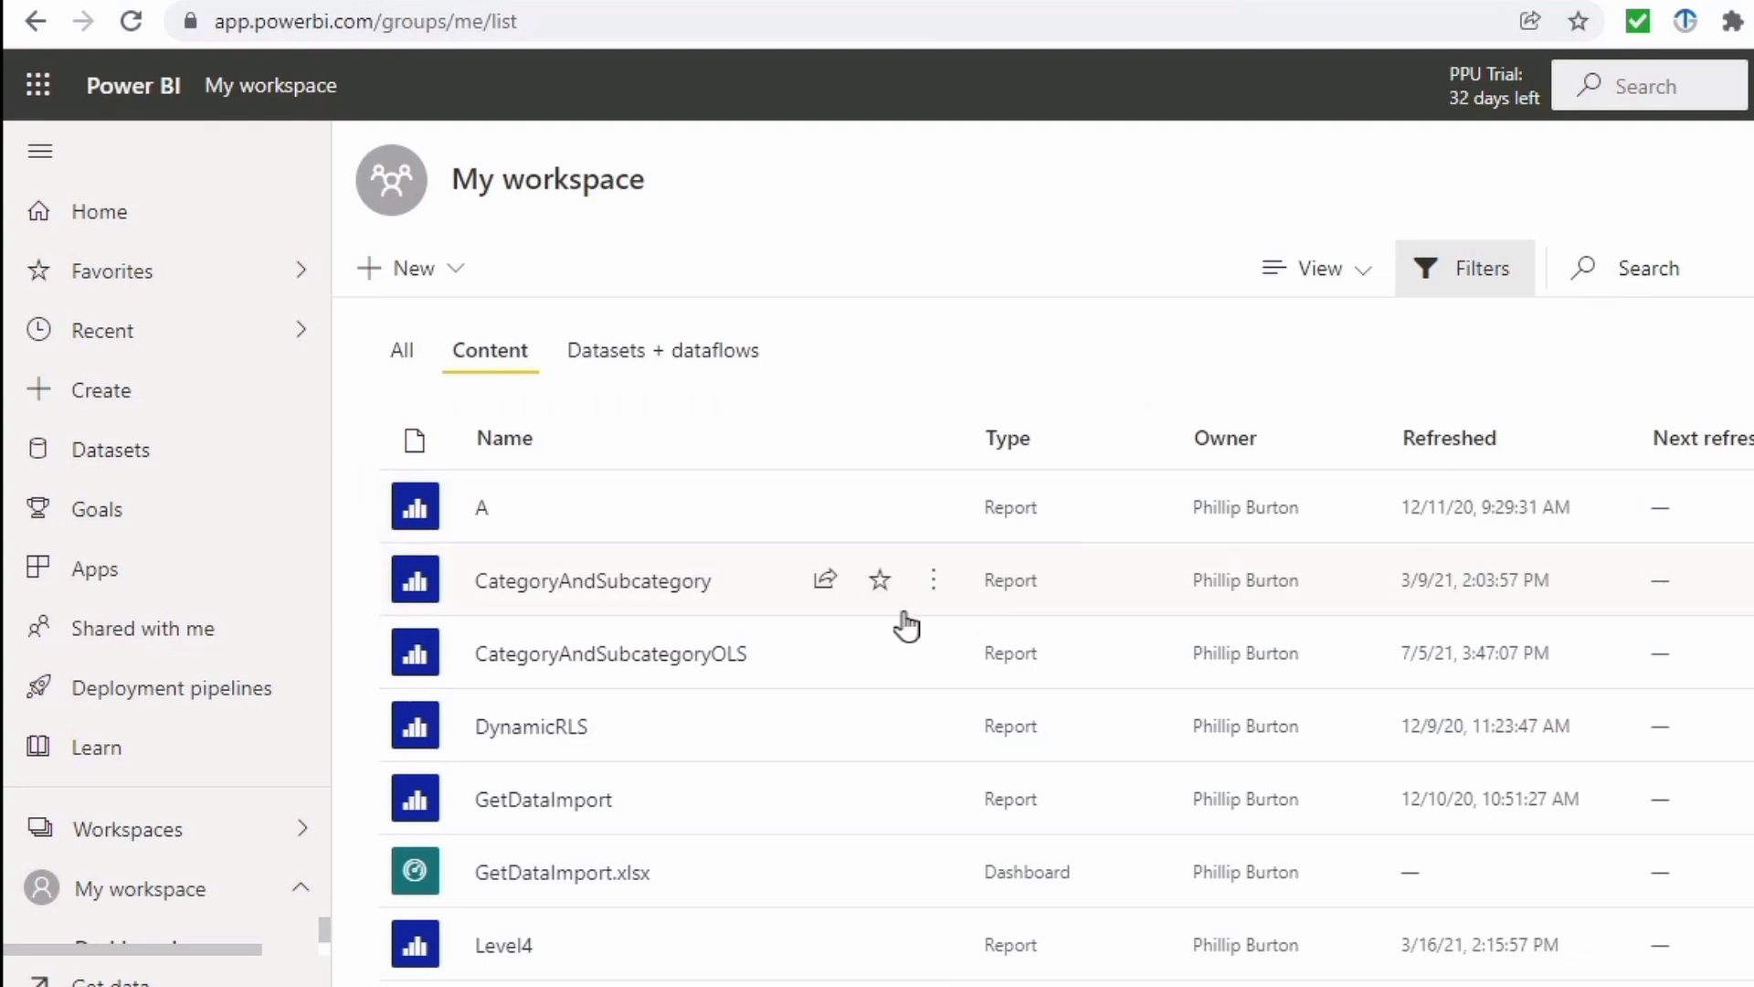
Glance at the CategoryAndSubcategory report, return to My workspace, and open the Overall dashboard.
scroll(1070, 791, down, 5)
scroll(1070, 790, up, 5)
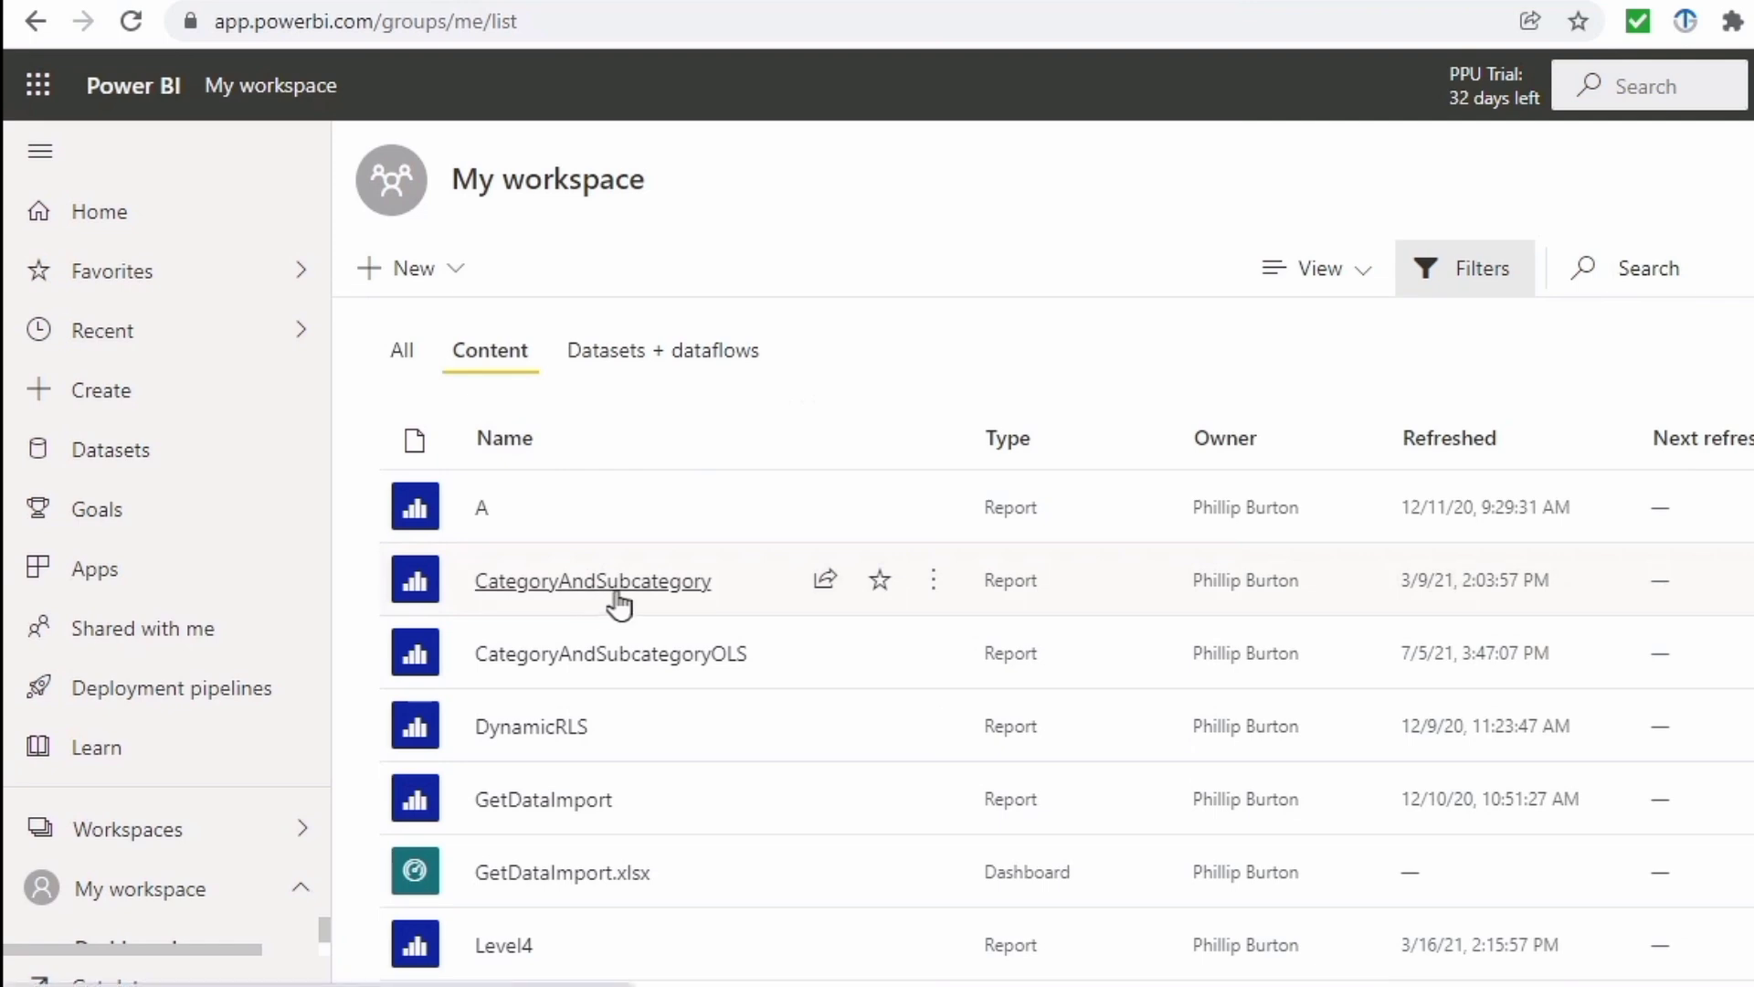
click(589, 598)
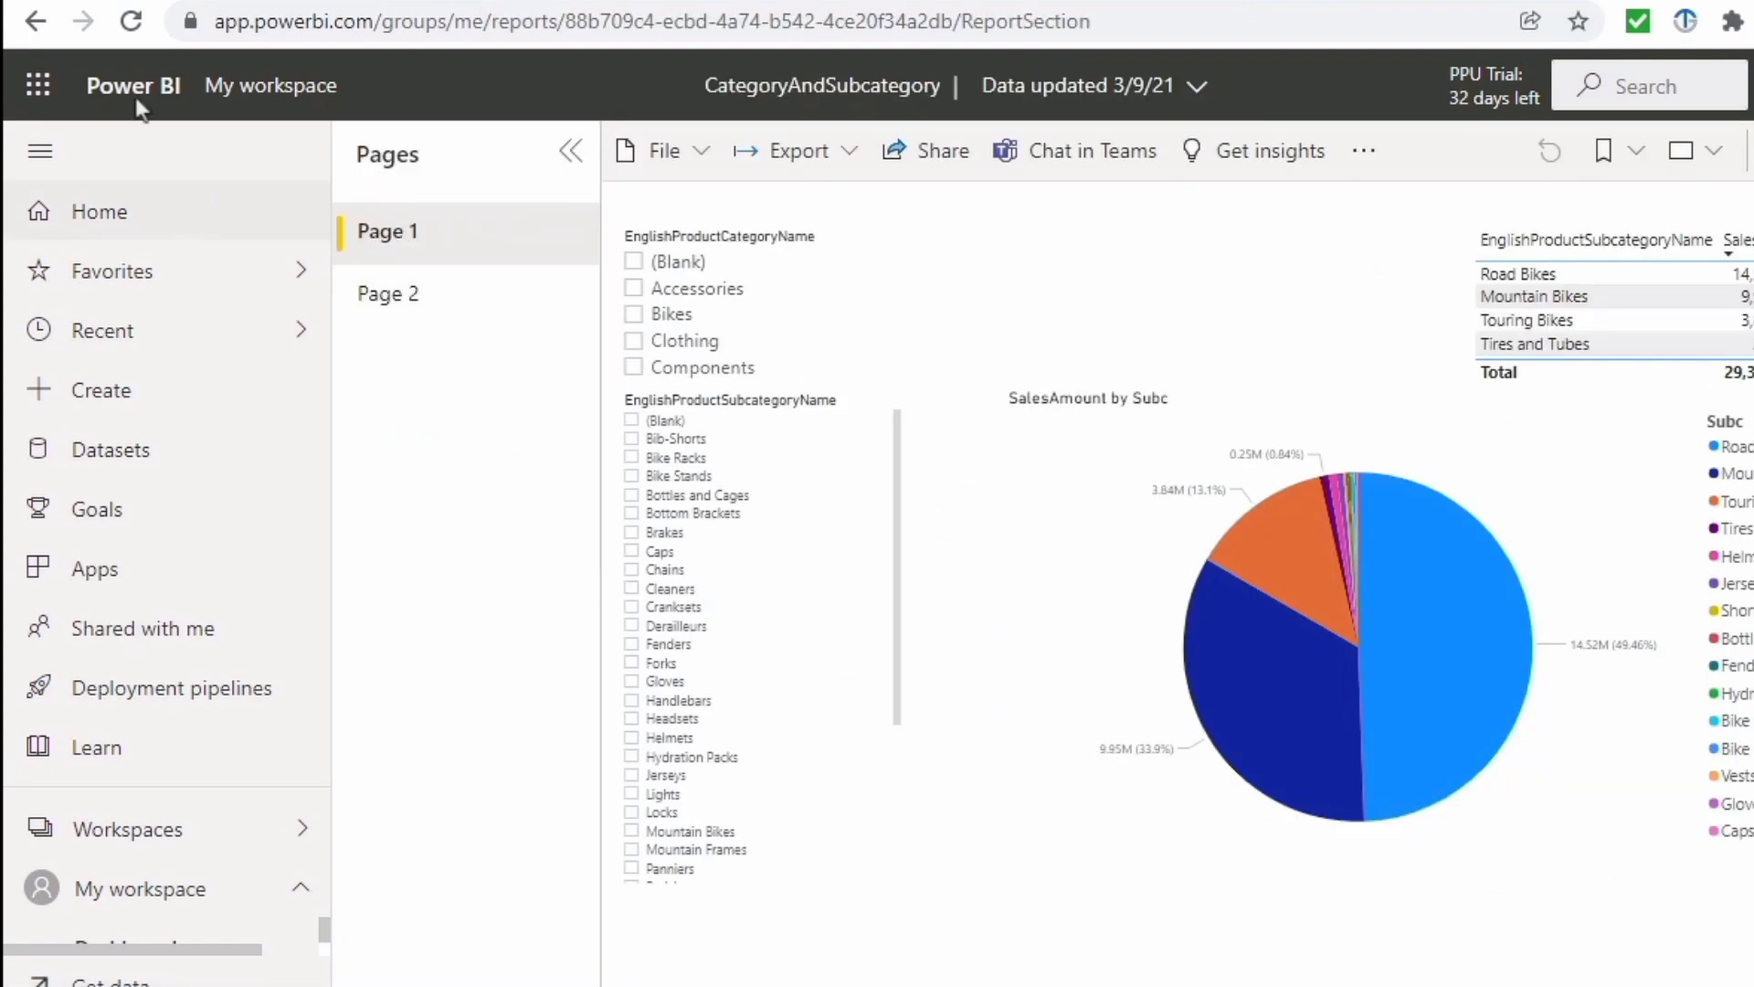
key(alt+Left)
scroll(649, 749, down, 5)
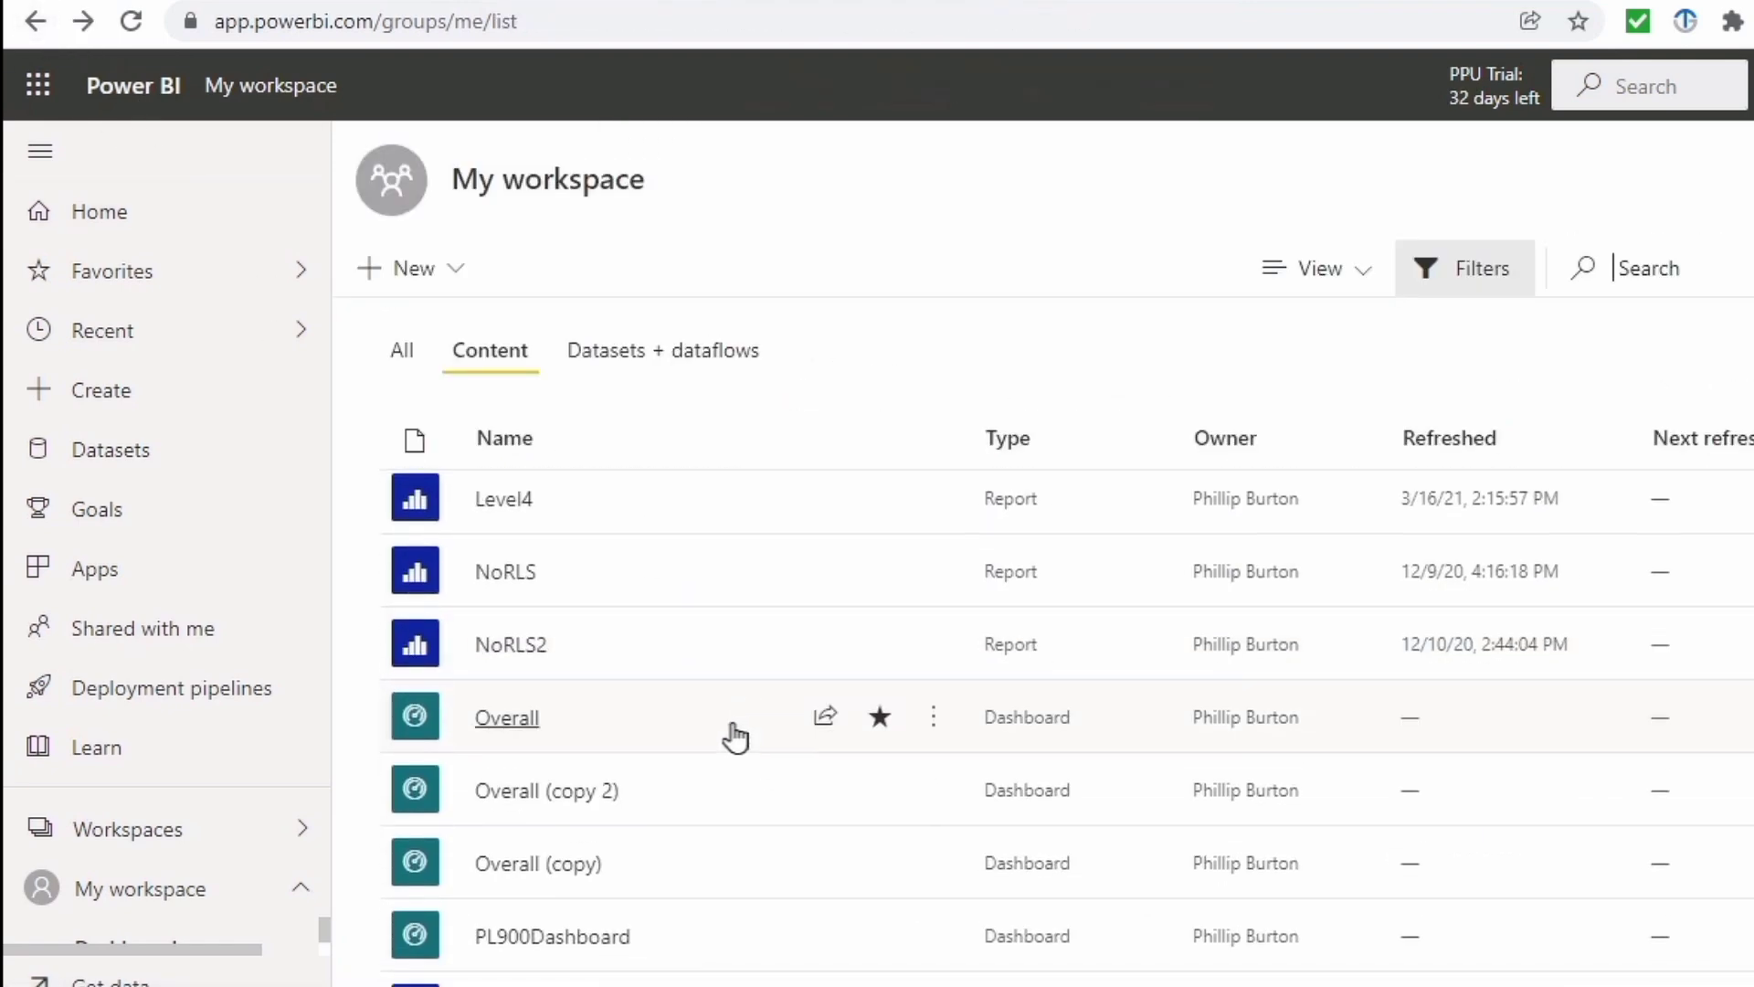
click(530, 721)
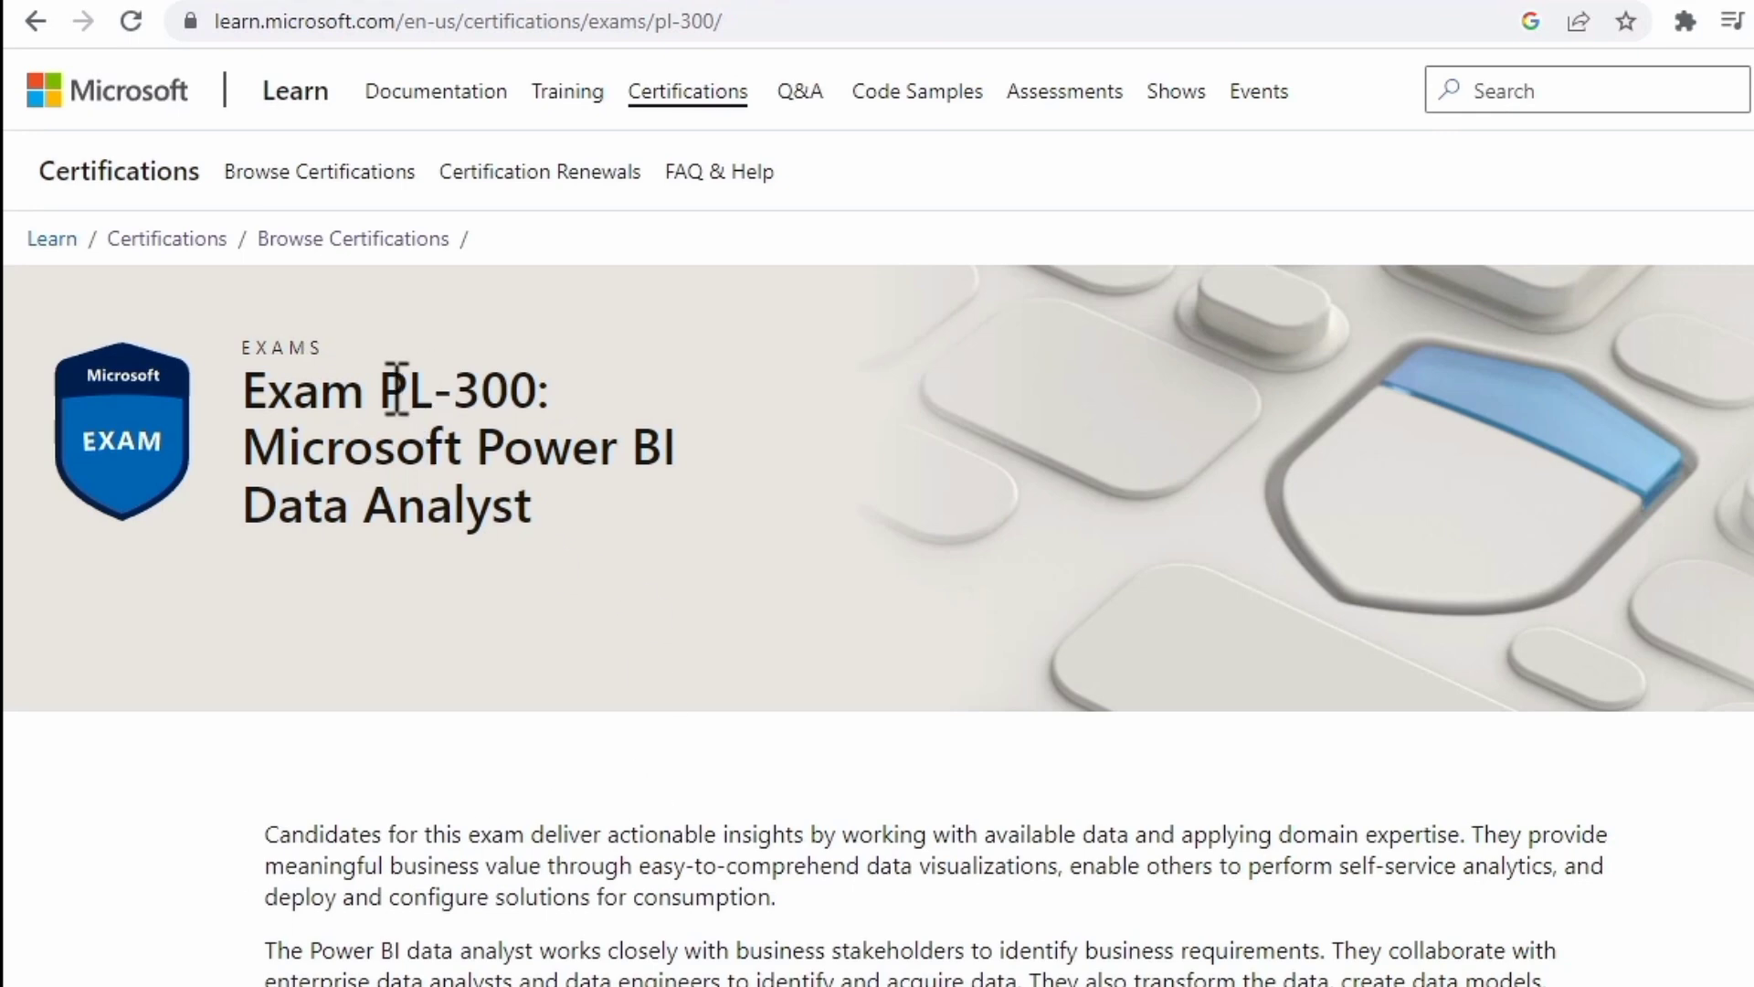
On the PL-300 exam page, highlight the exam code and the skill areas with their weightings.
drag(380, 391, 551, 393)
click(550, 494)
scroll(556, 606, down, 10)
scroll(557, 622, down, 18)
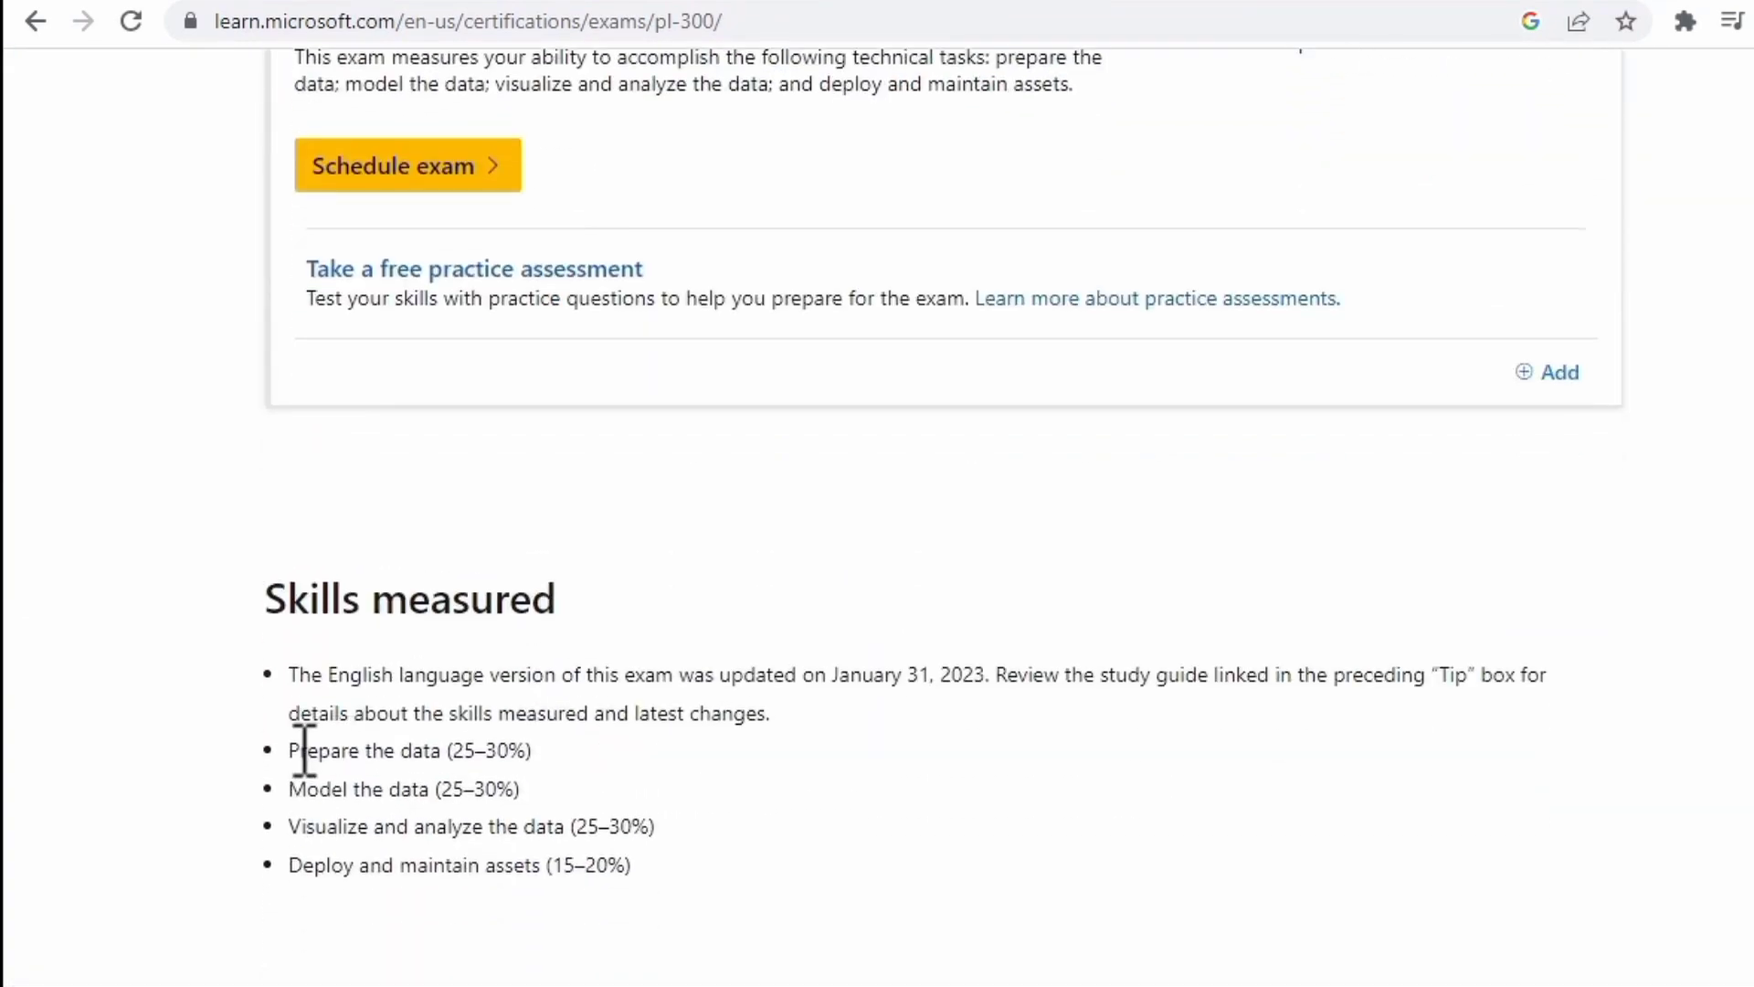
drag(290, 747, 651, 870)
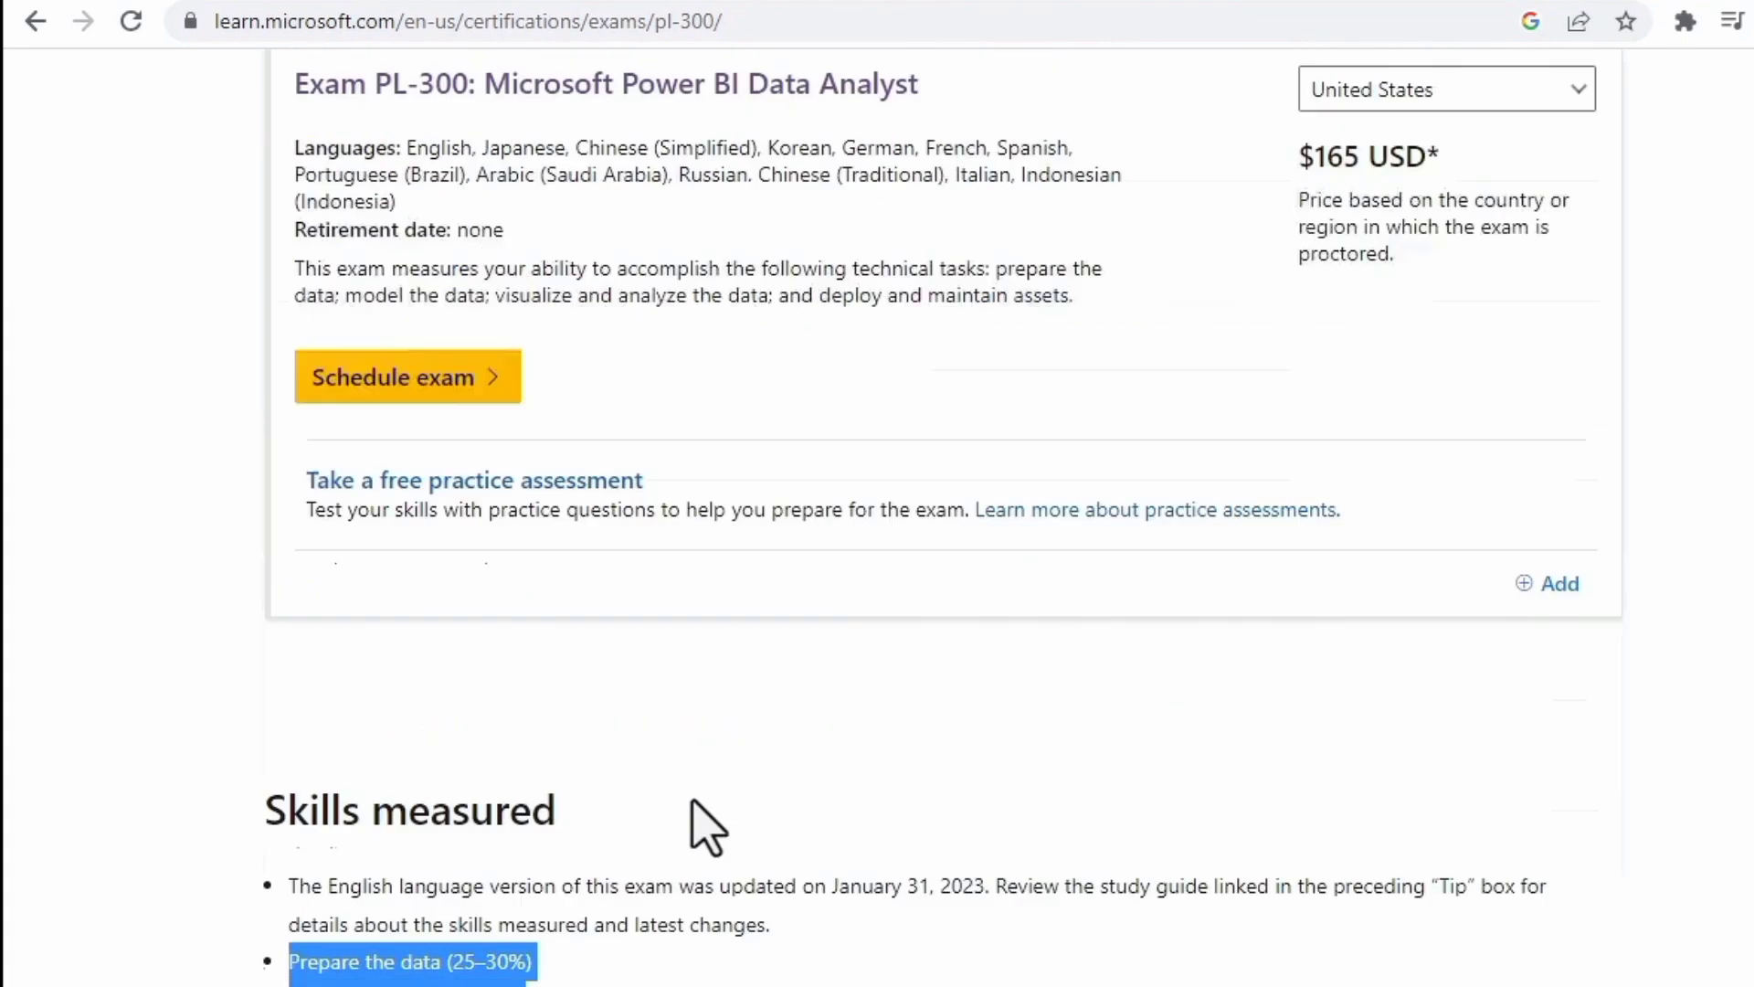
scroll(704, 826, up, 10)
Open the PL-300 study guide and read its skills list down to Manage datasets.
click(518, 375)
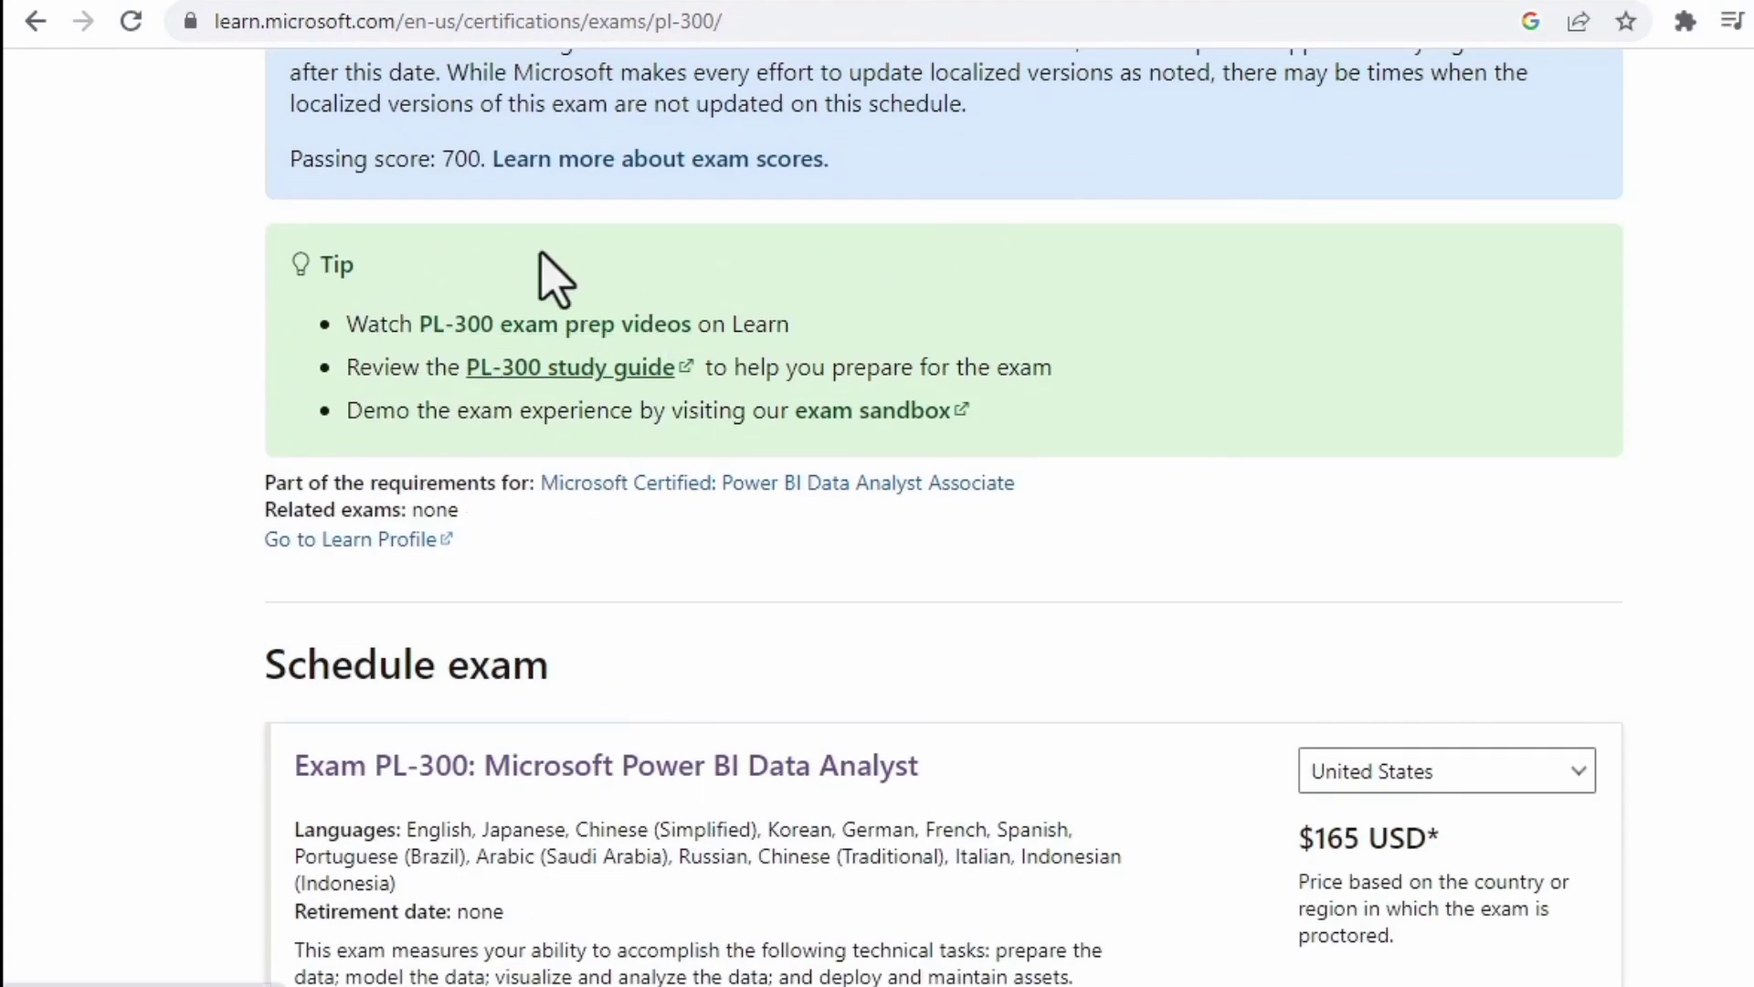
scroll(579, 239, down, 20)
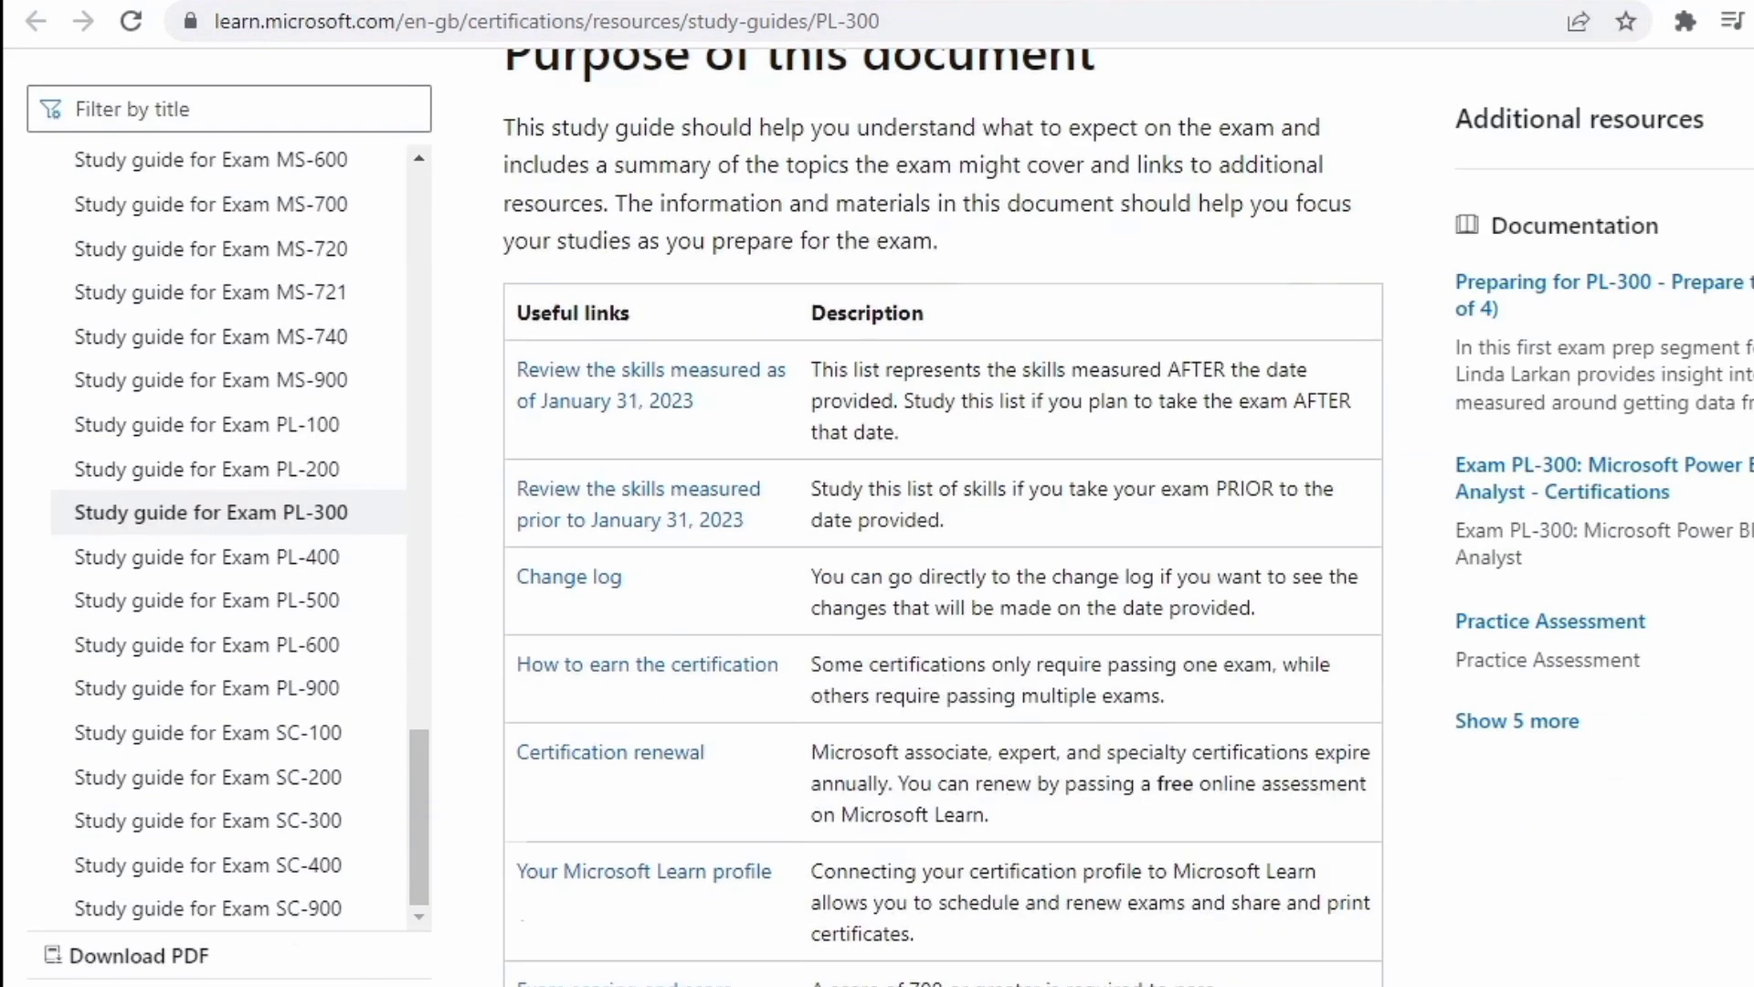
scroll(1257, 693, down, 15)
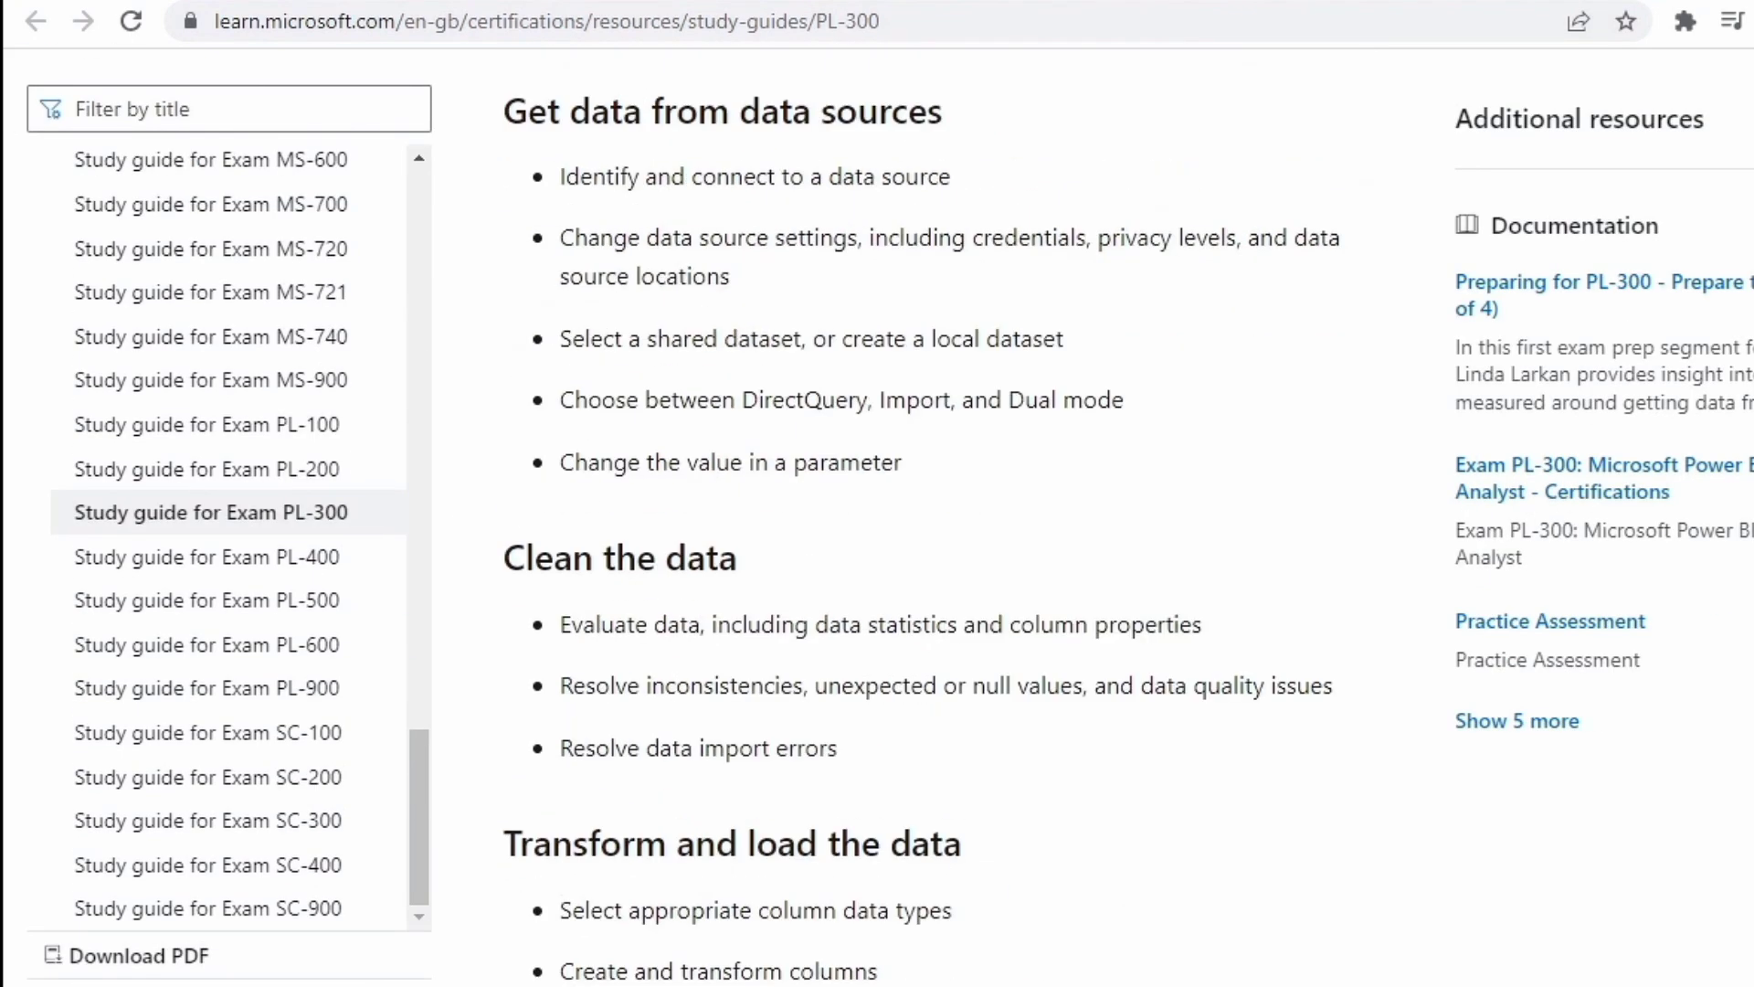
scroll(1247, 722, down, 8)
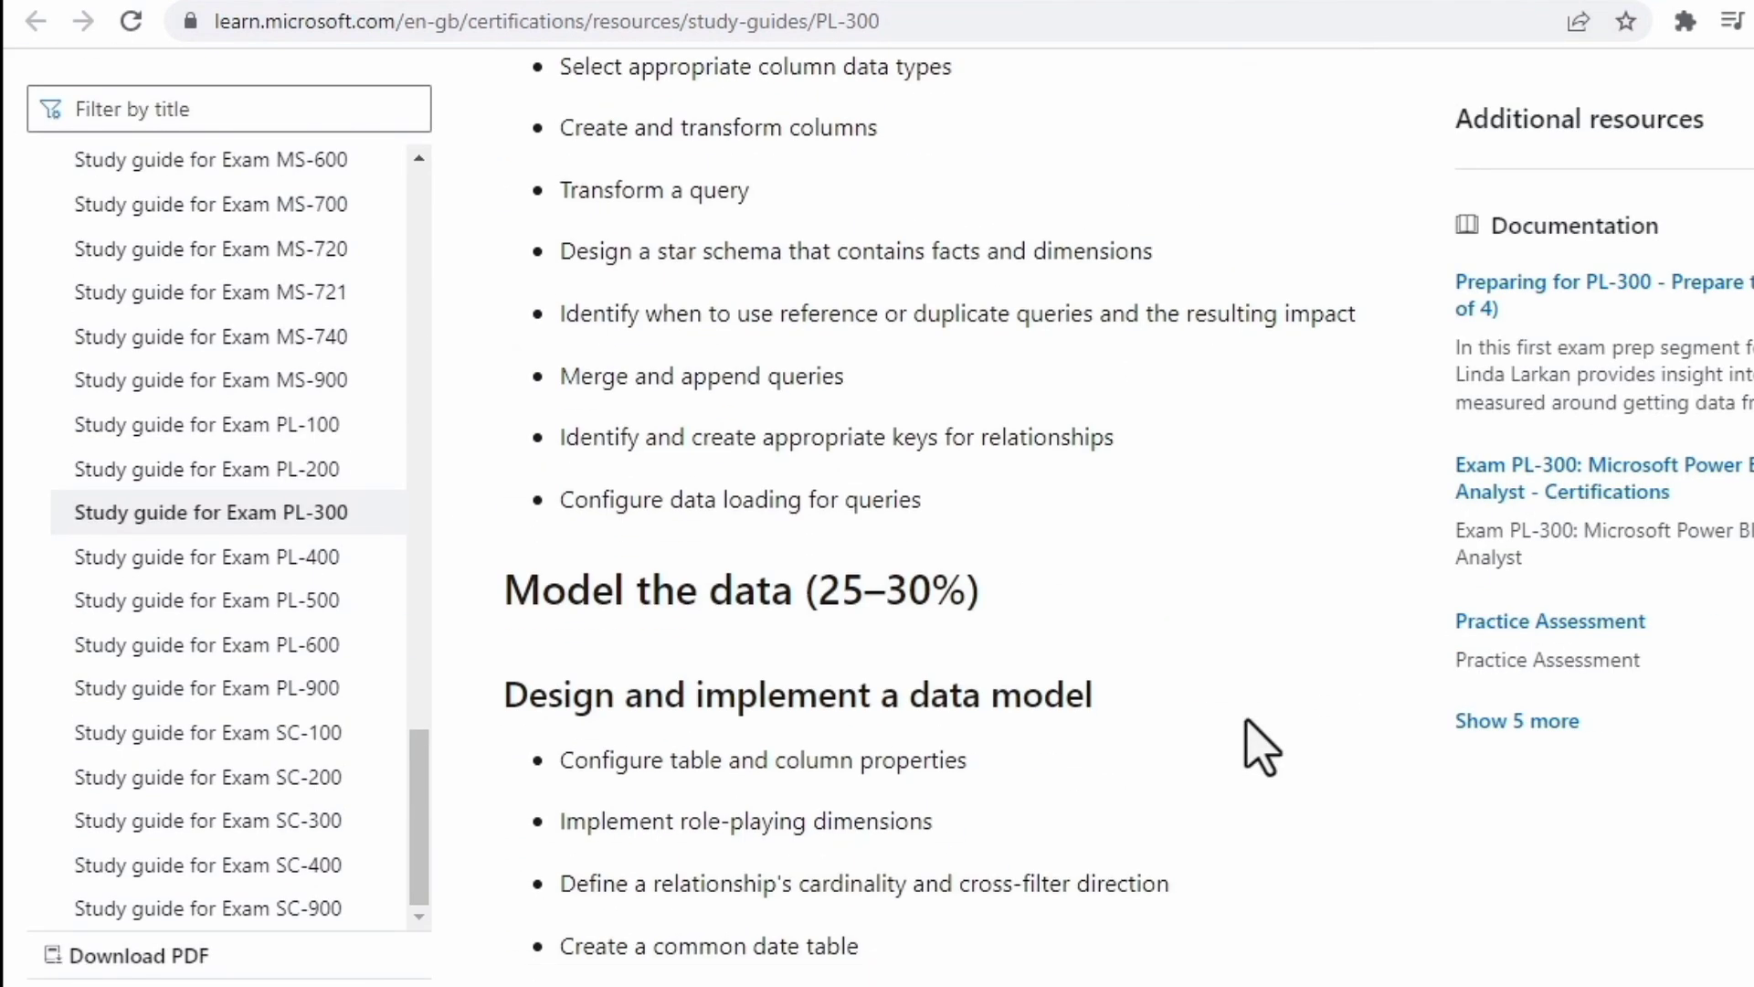
scroll(1261, 745, down, 8)
scroll(1261, 744, down, 8)
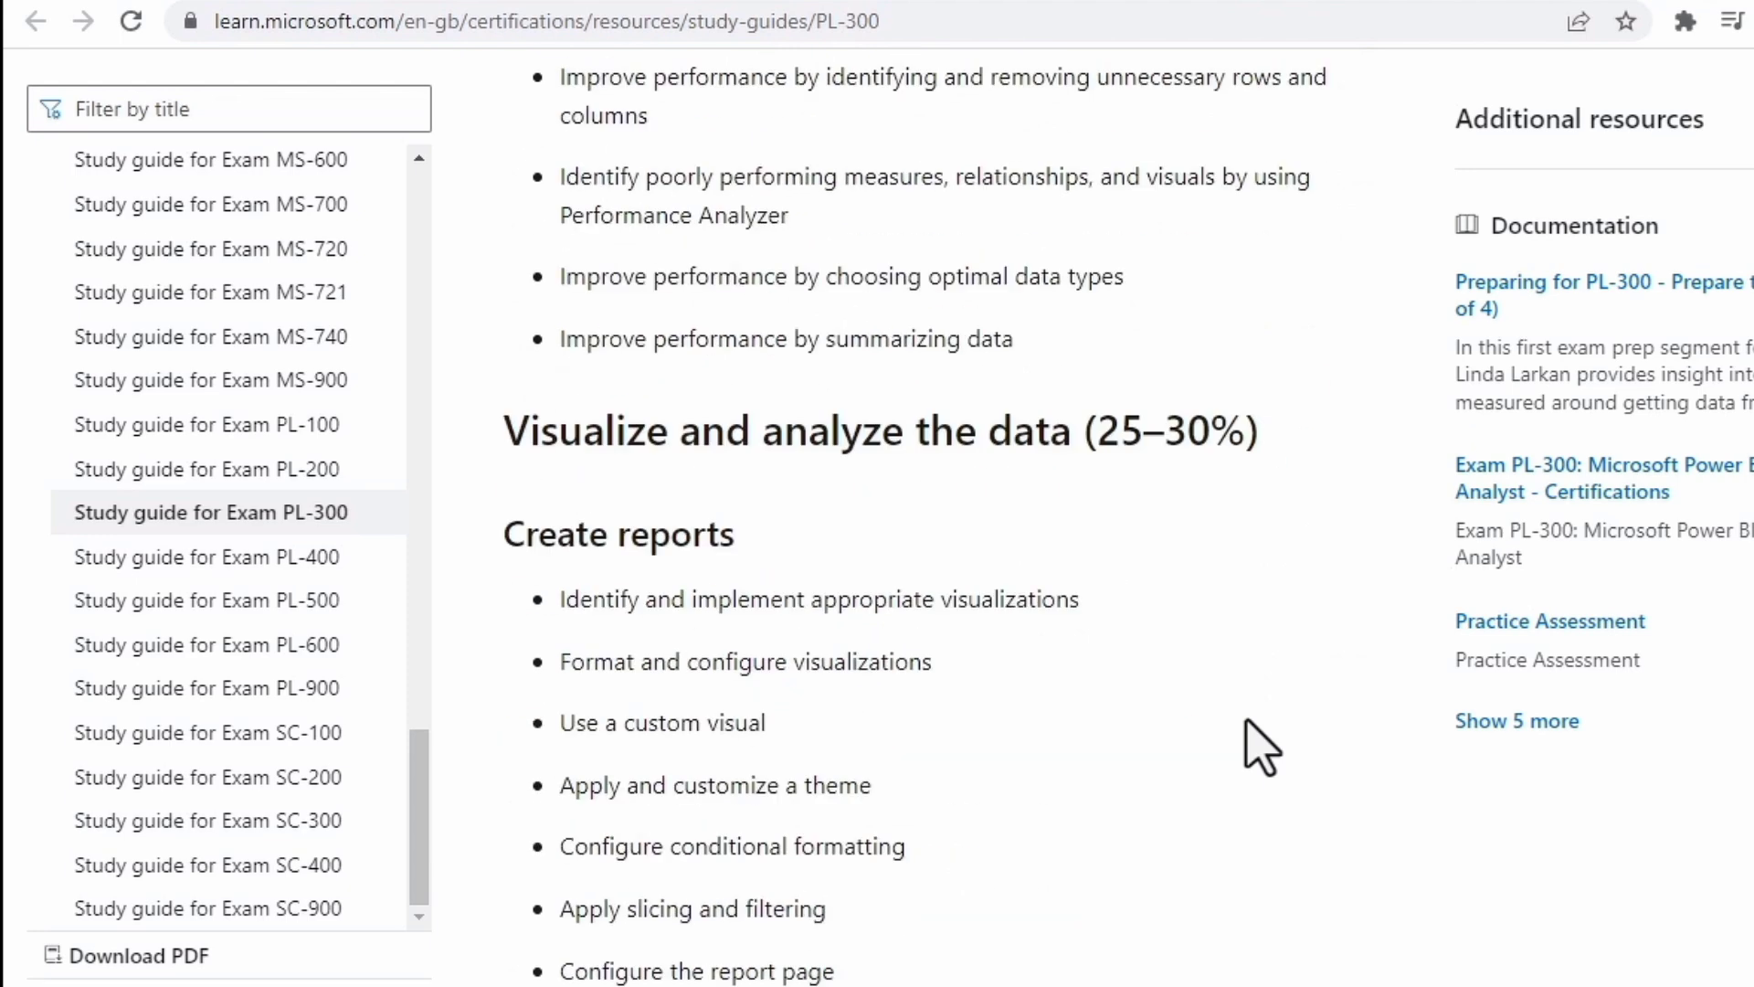
scroll(1261, 745, down, 8)
scroll(1261, 747, down, 8)
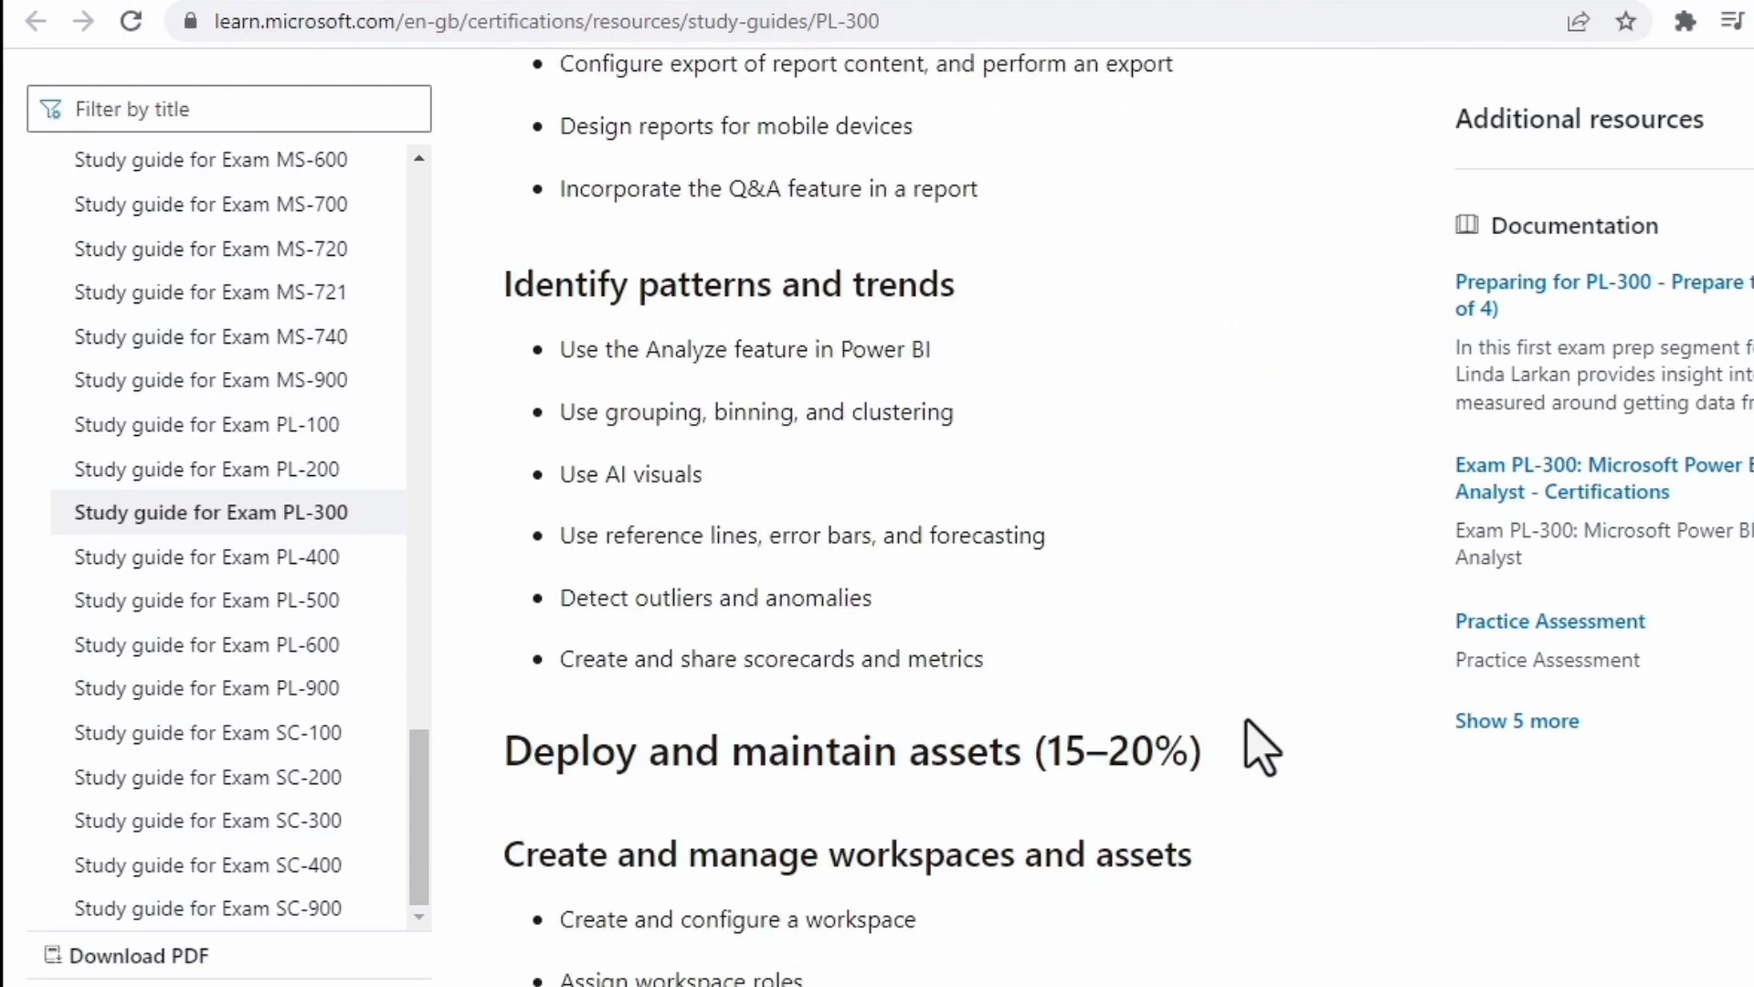
scroll(1261, 747, down, 8)
scroll(1261, 747, down, 1)
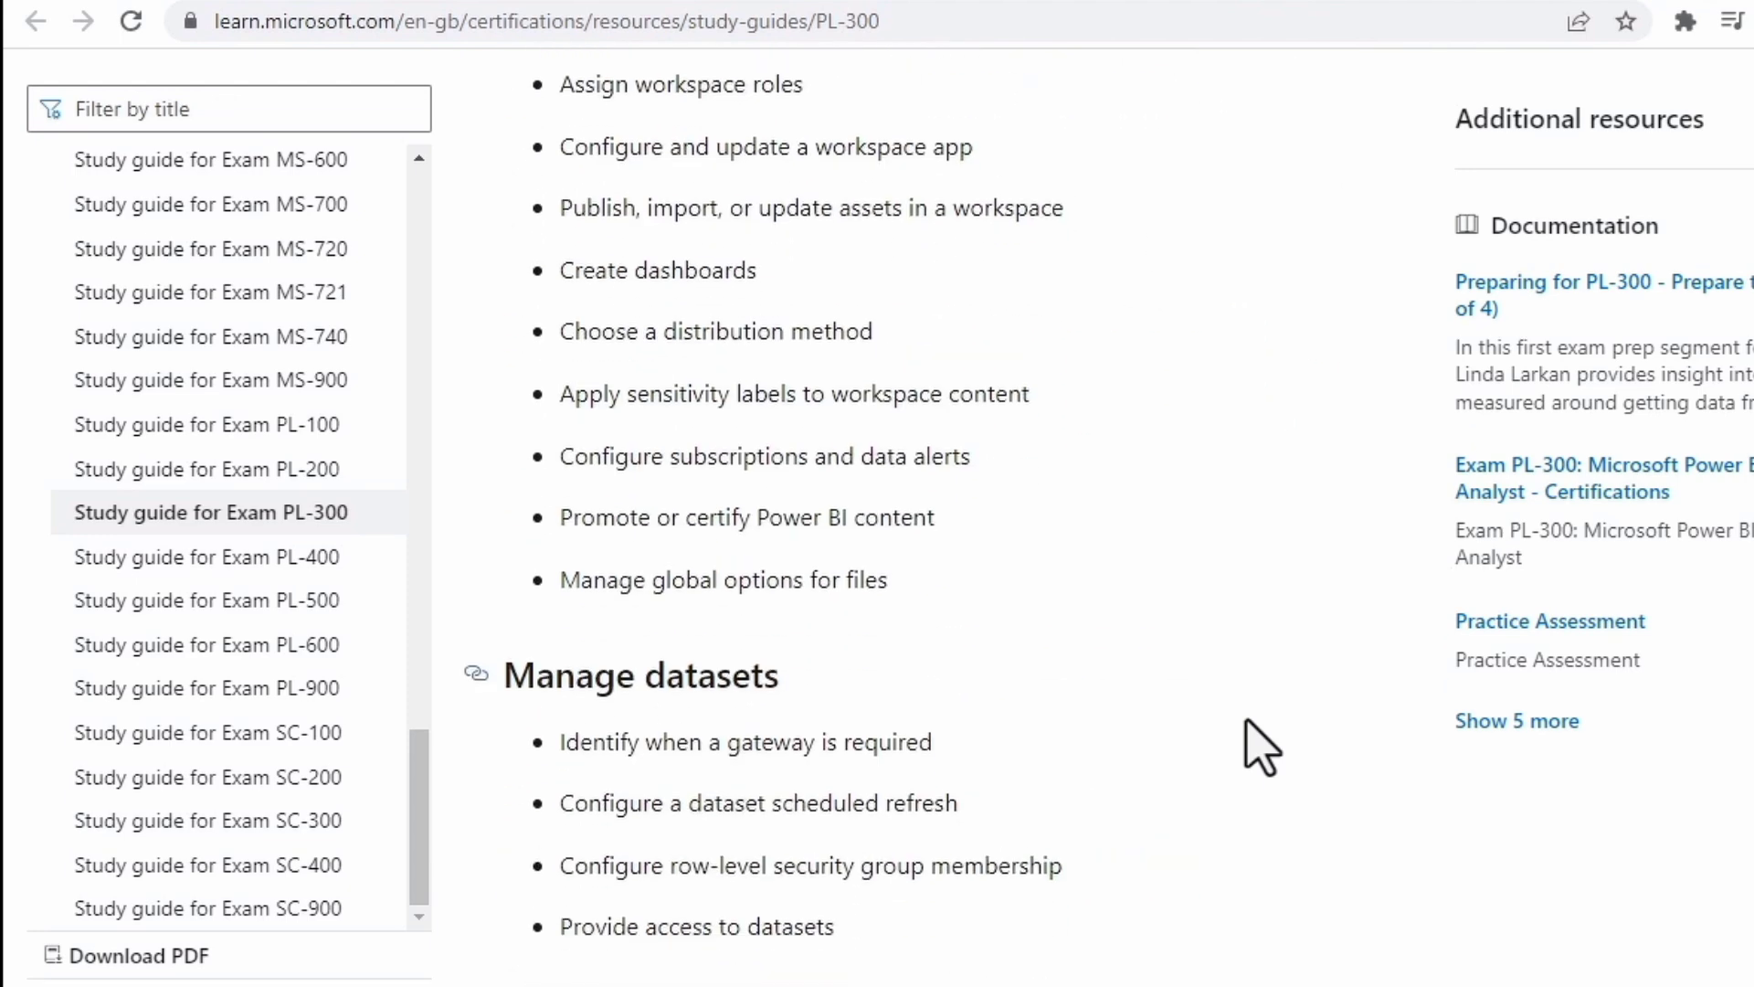
scroll(1261, 745, up, 5)
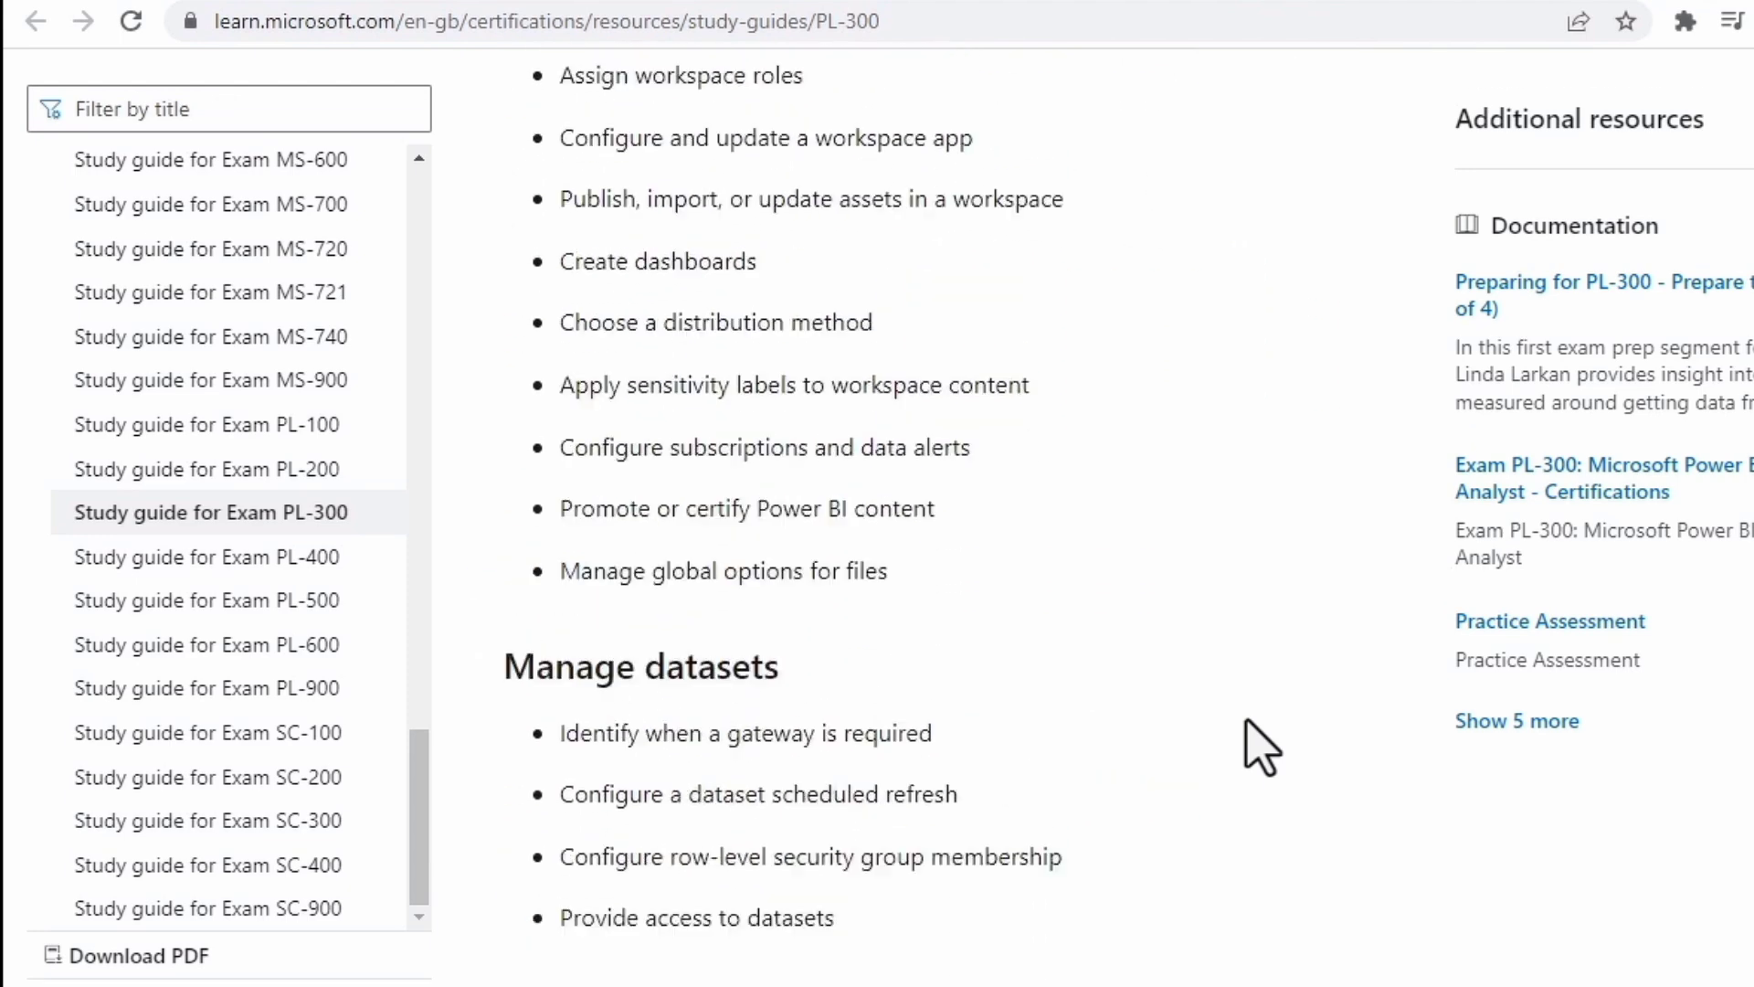